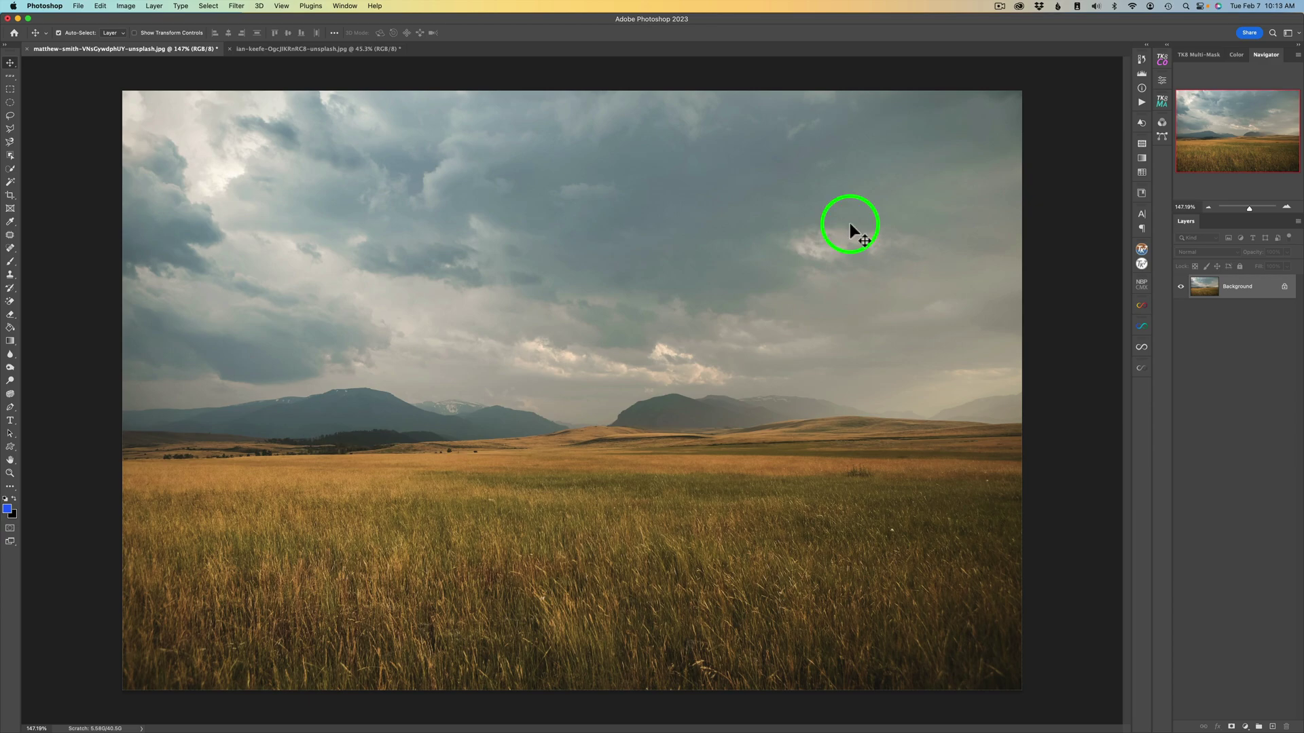
pyautogui.click(341, 47)
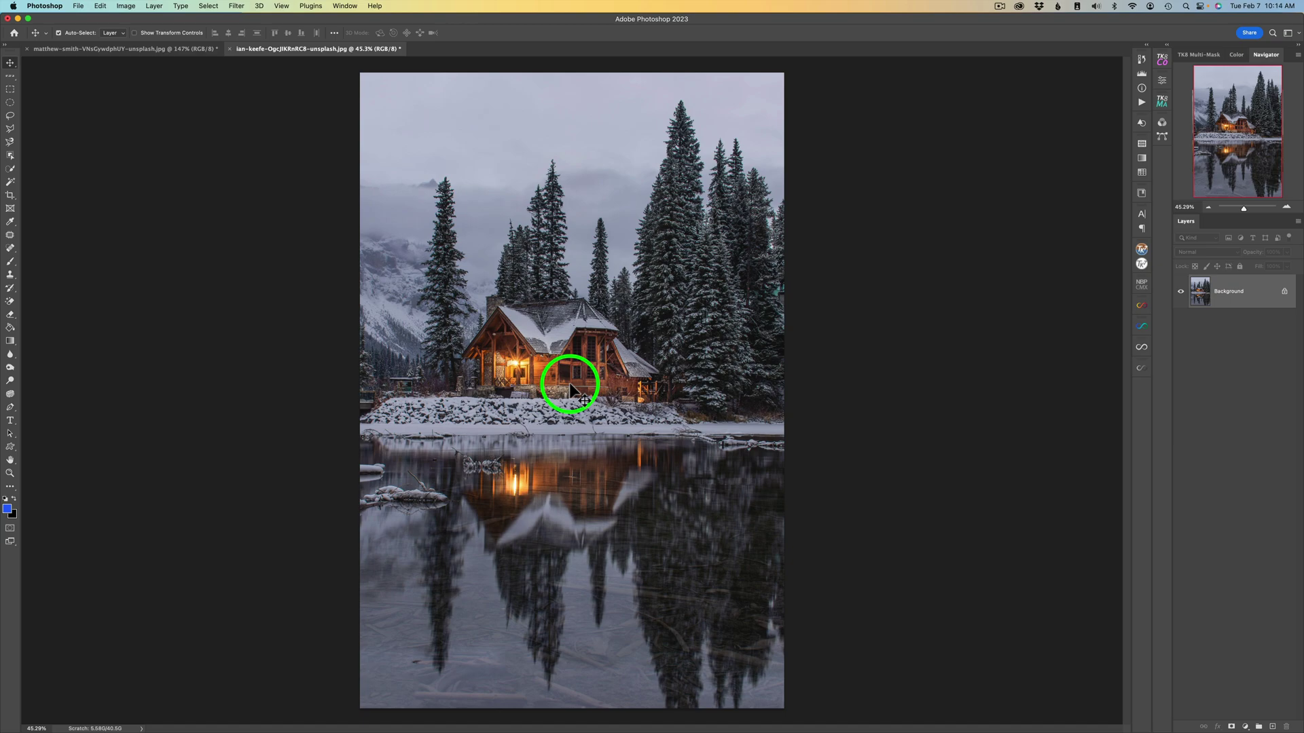
pyautogui.click(157, 47)
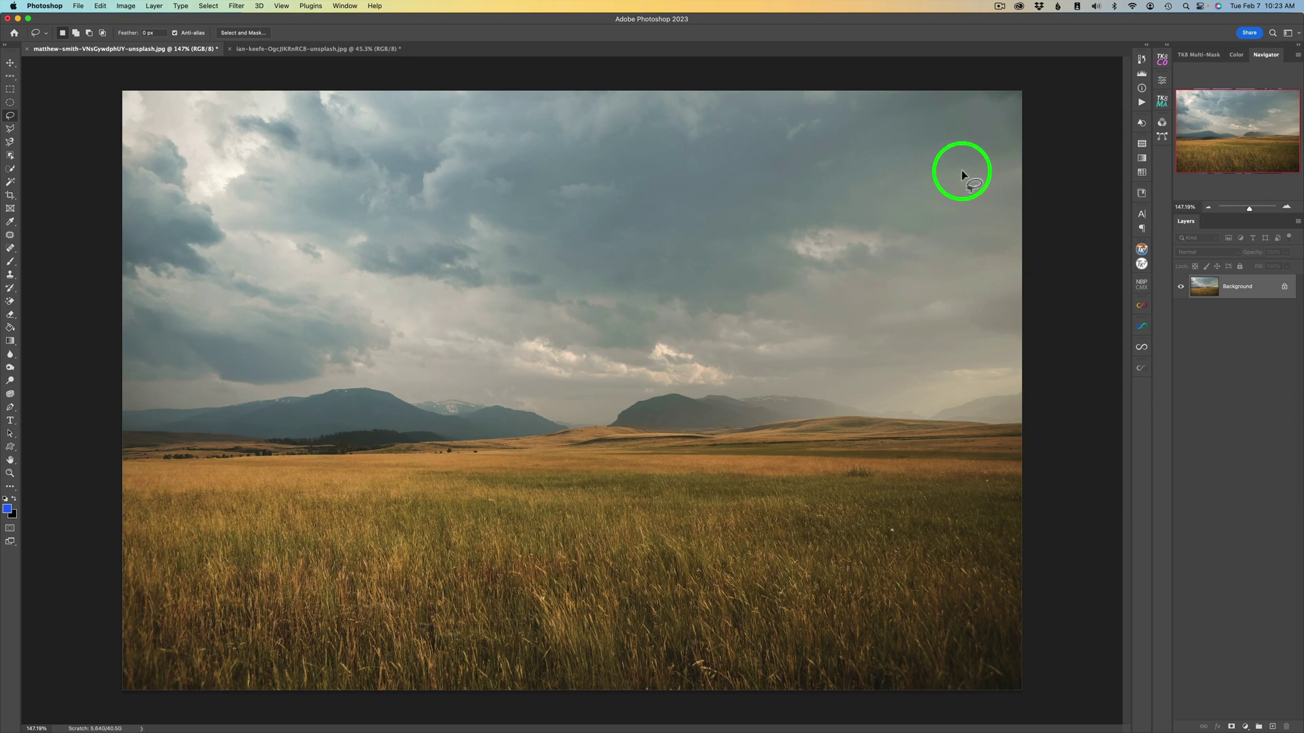
# Step: Draw a freehand lasso selection around the bright area running from the upper-left sky across the mountains and middle field to the right edge
pyautogui.moveTo(836, 212)
pyautogui.mouseDown()
pyautogui.moveTo(757, 199)
pyautogui.moveTo(723, 254)
pyautogui.mouseUp()
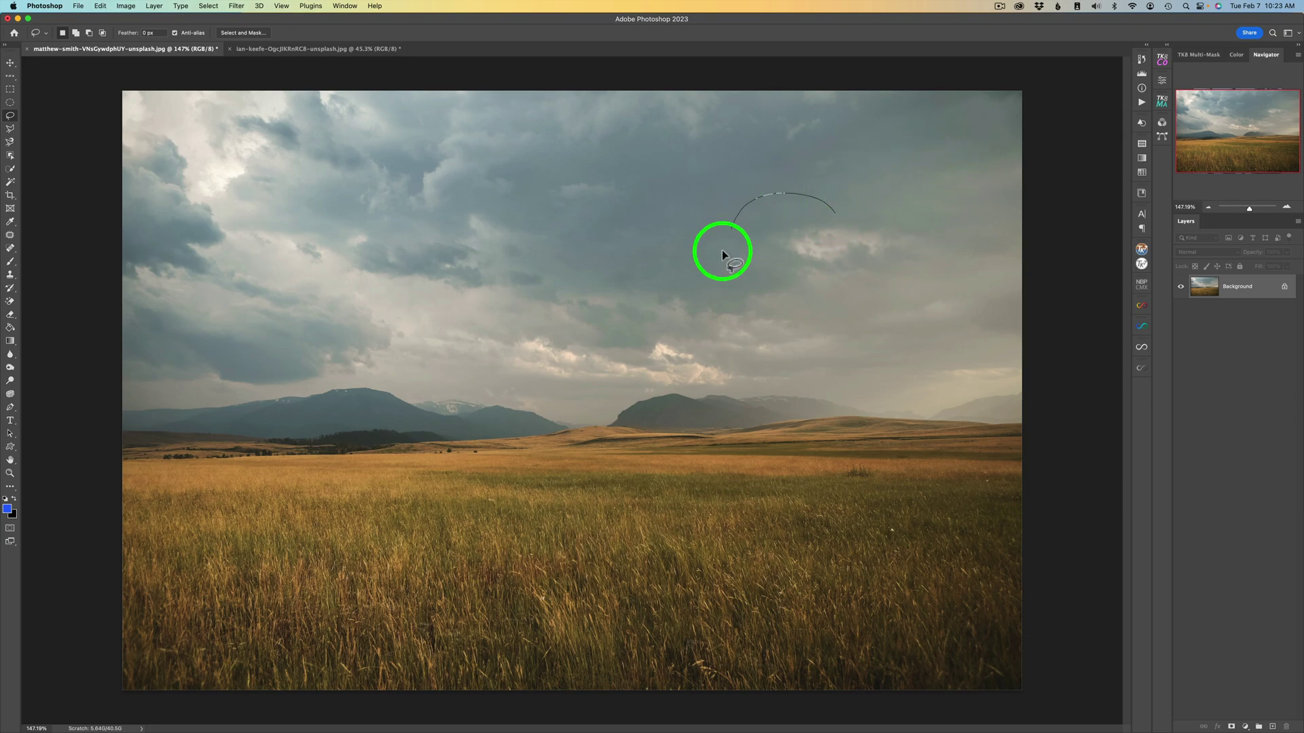
pyautogui.moveTo(602, 258)
pyautogui.mouseDown()
pyautogui.moveTo(561, 229)
pyautogui.moveTo(418, 197)
pyautogui.mouseUp()
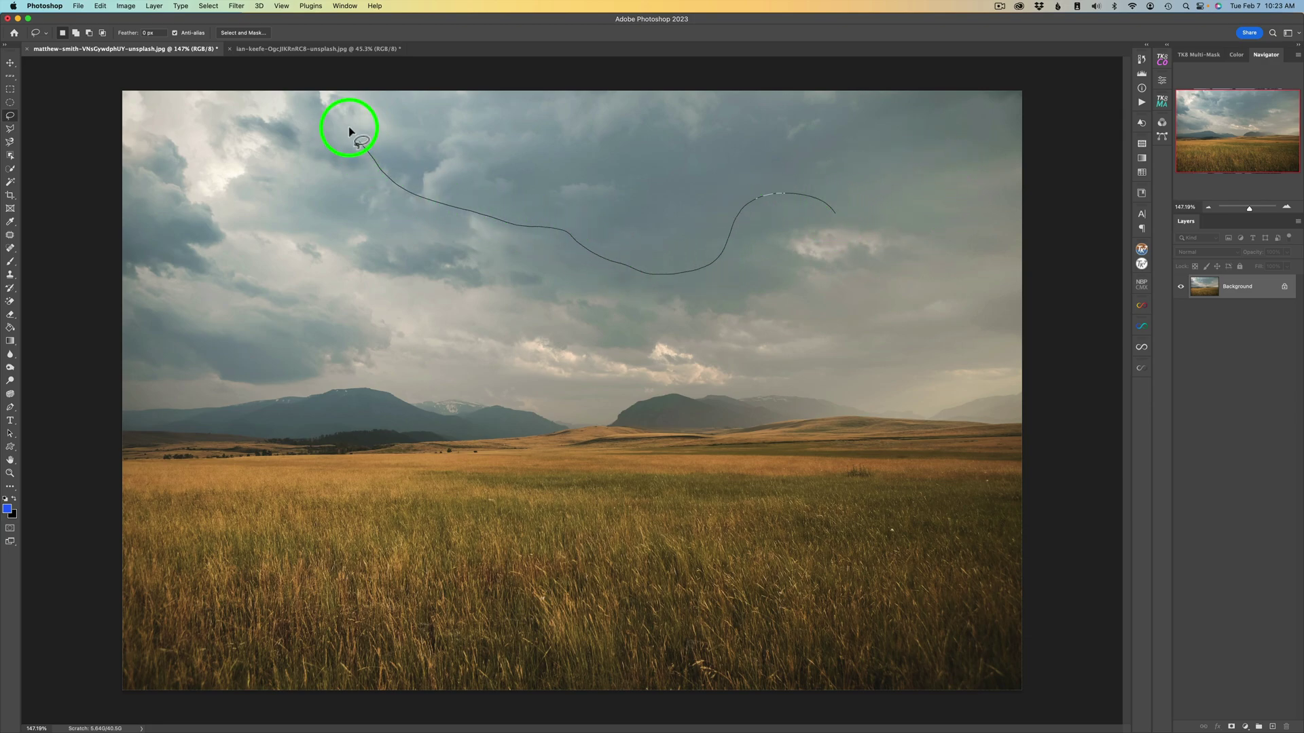
pyautogui.moveTo(348, 126)
pyautogui.mouseDown()
pyautogui.moveTo(283, 76)
pyautogui.moveTo(230, 67)
pyautogui.moveTo(96, 90)
pyautogui.moveTo(93, 159)
pyautogui.moveTo(118, 189)
pyautogui.moveTo(185, 214)
pyautogui.moveTo(195, 277)
pyautogui.moveTo(353, 325)
pyautogui.moveTo(342, 366)
pyautogui.moveTo(241, 438)
pyautogui.mouseUp()
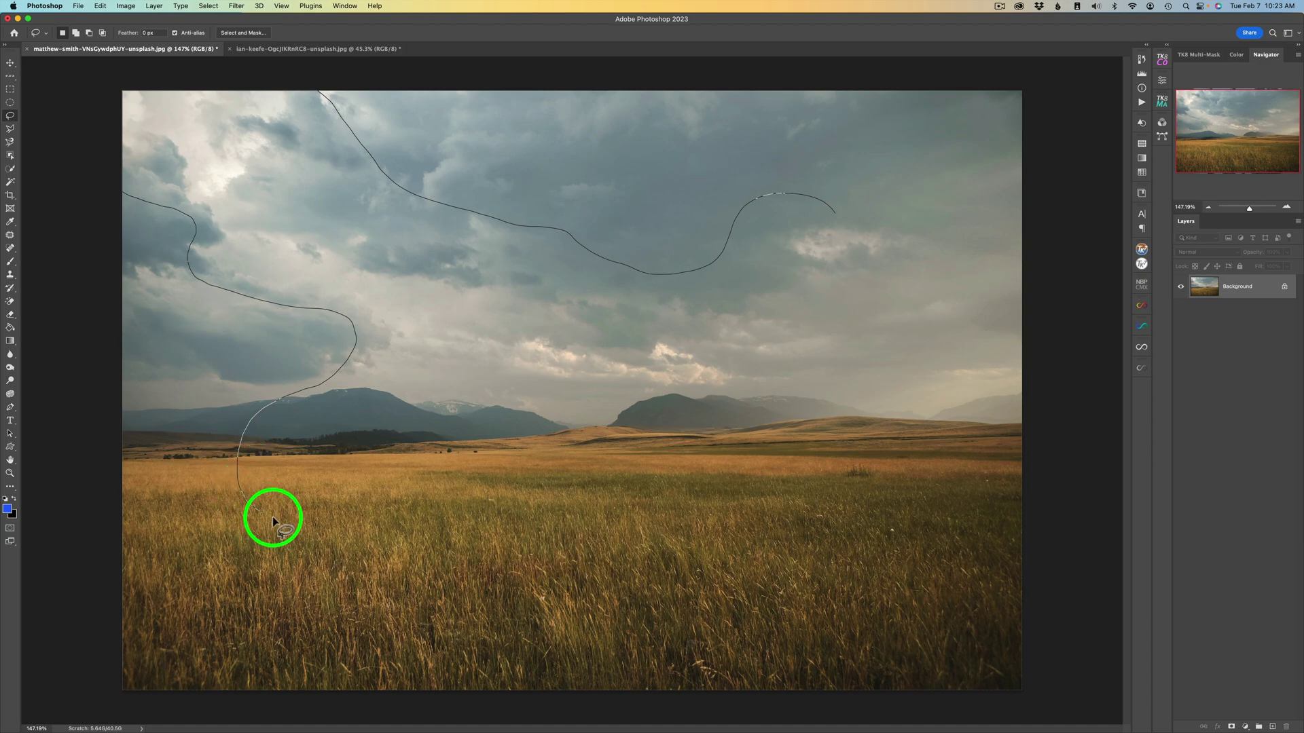
pyautogui.moveTo(434, 575)
pyautogui.mouseDown()
pyautogui.moveTo(485, 571)
pyautogui.moveTo(584, 596)
pyautogui.moveTo(648, 576)
pyautogui.moveTo(794, 598)
pyautogui.moveTo(945, 536)
pyautogui.moveTo(1036, 445)
pyautogui.moveTo(1063, 375)
pyautogui.moveTo(1056, 344)
pyautogui.moveTo(976, 279)
pyautogui.moveTo(957, 244)
pyautogui.moveTo(831, 208)
pyautogui.mouseUp()
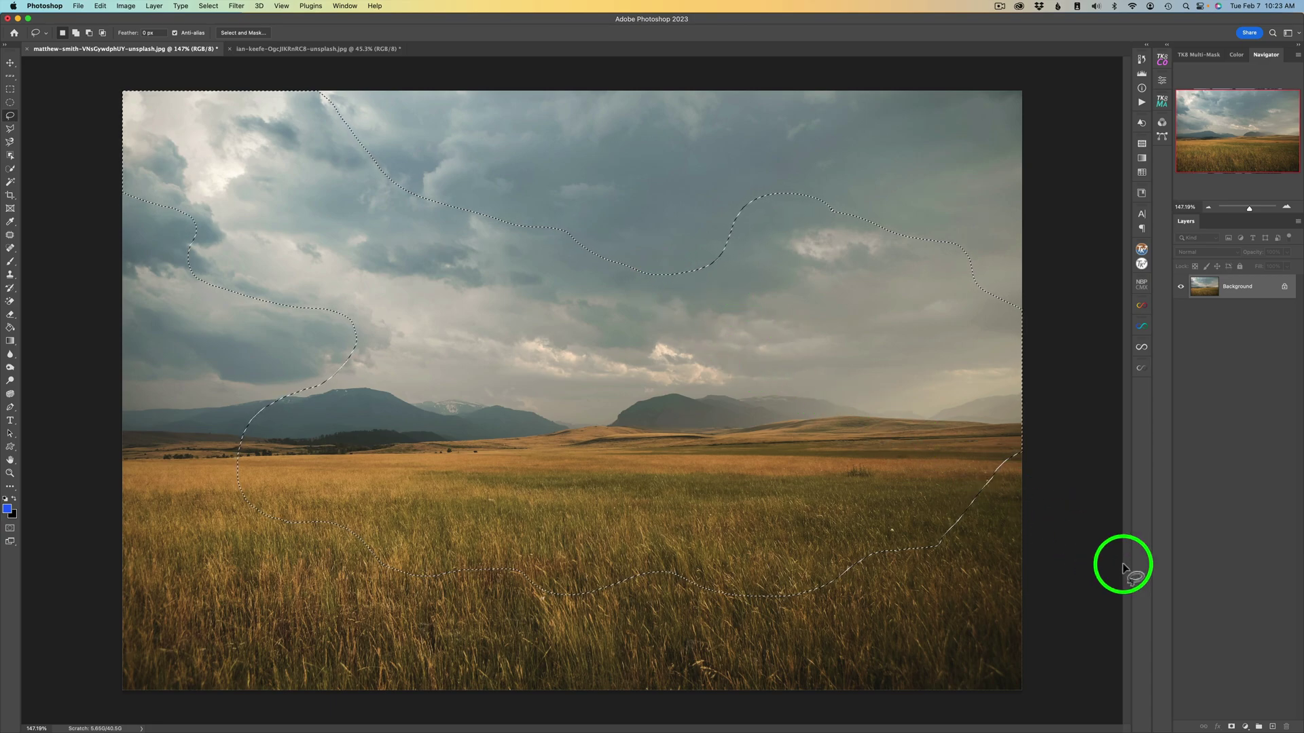
# Step: Darken everything outside the selection with a Curves adjustment layer whose mask is inverted, lowering input 130 to output 100
pyautogui.click(1247, 727)
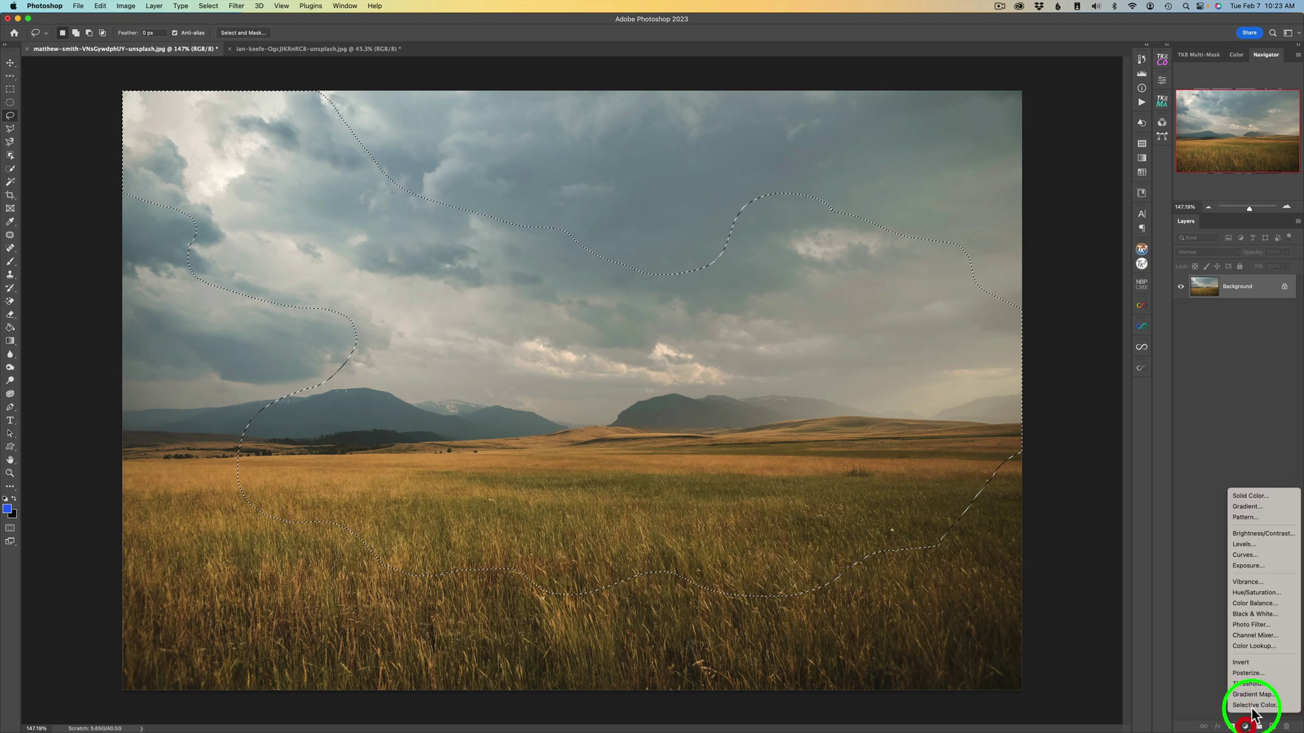
pyautogui.click(1246, 554)
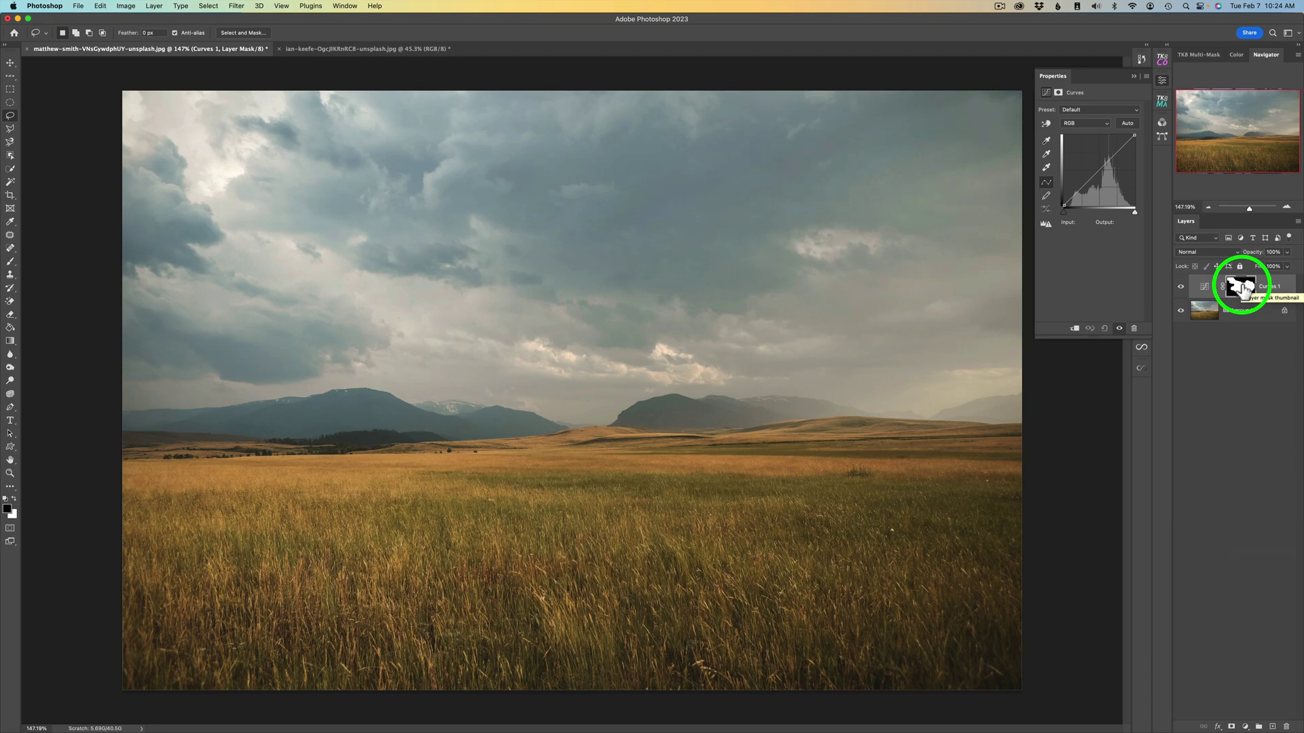
pyautogui.moveTo(1243, 289); pyautogui.dragTo(1245, 290)
pyautogui.press('super+i')
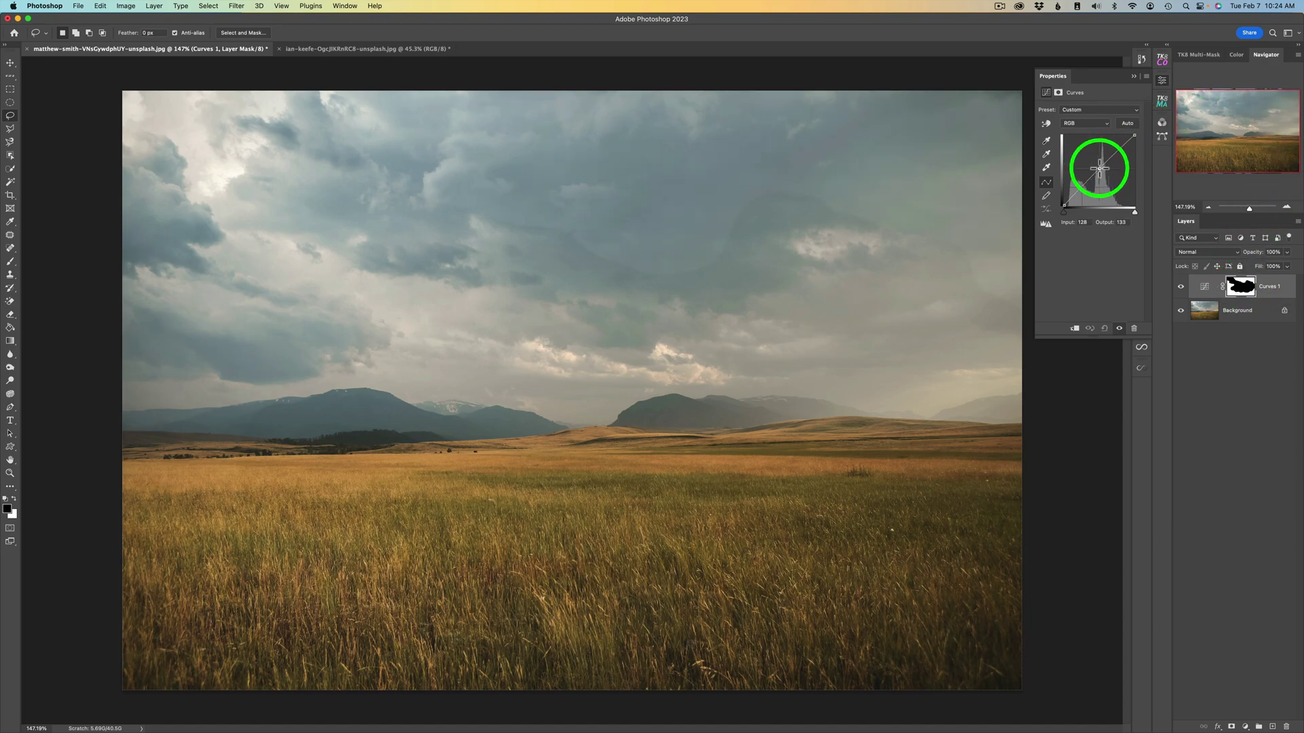
pyautogui.moveTo(1100, 168); pyautogui.dragTo(1100, 178)
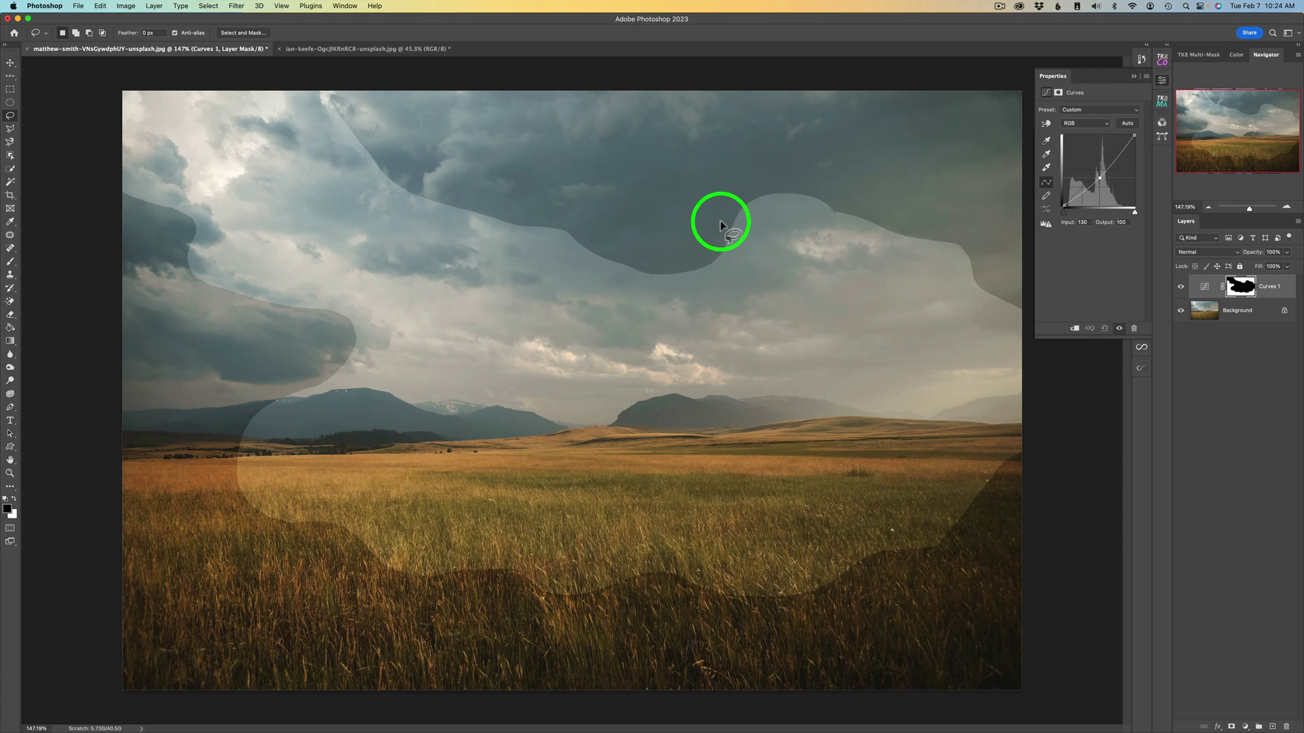
# Step: Feather the Curves 1 layer mask to about 193.7 px at 100% density and compare the image with the layer hidden and shown
pyautogui.click(1059, 93)
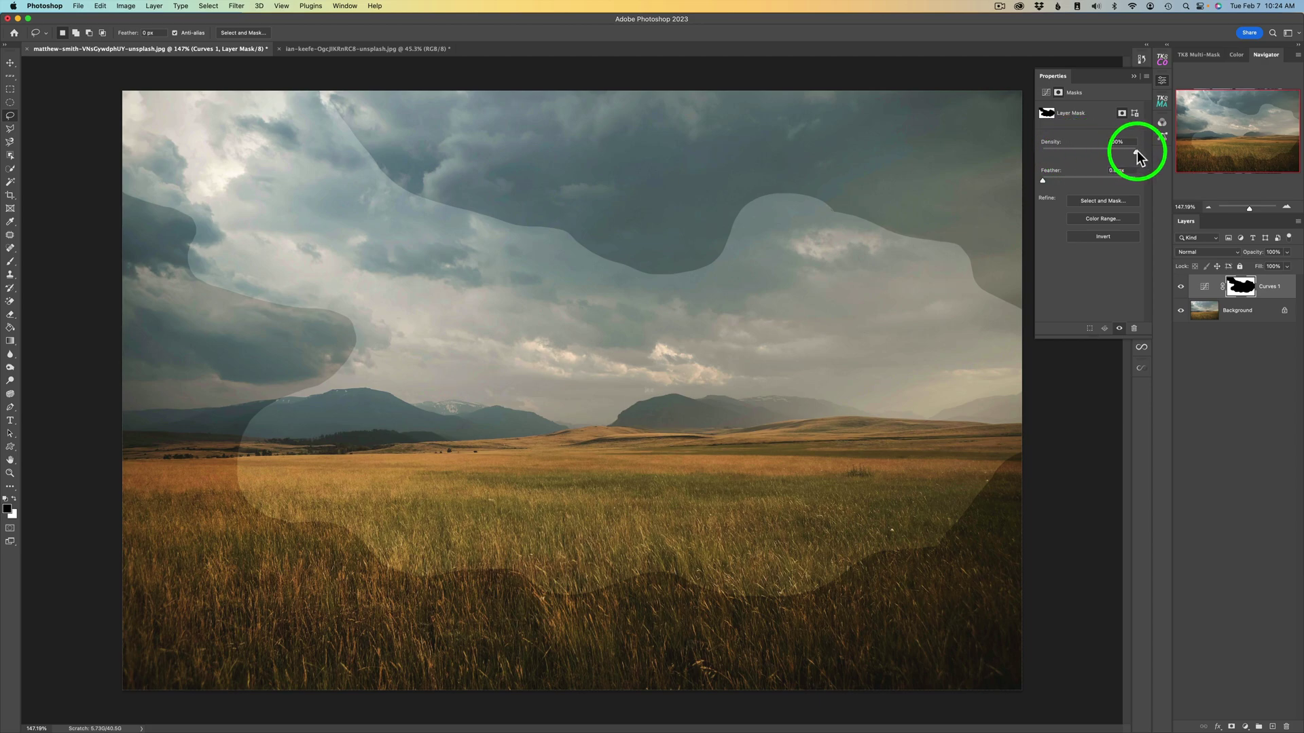
pyautogui.moveTo(1137, 153)
pyautogui.mouseDown()
pyautogui.moveTo(1080, 149)
pyautogui.moveTo(1145, 146)
pyautogui.mouseUp()
pyautogui.click(1080, 153)
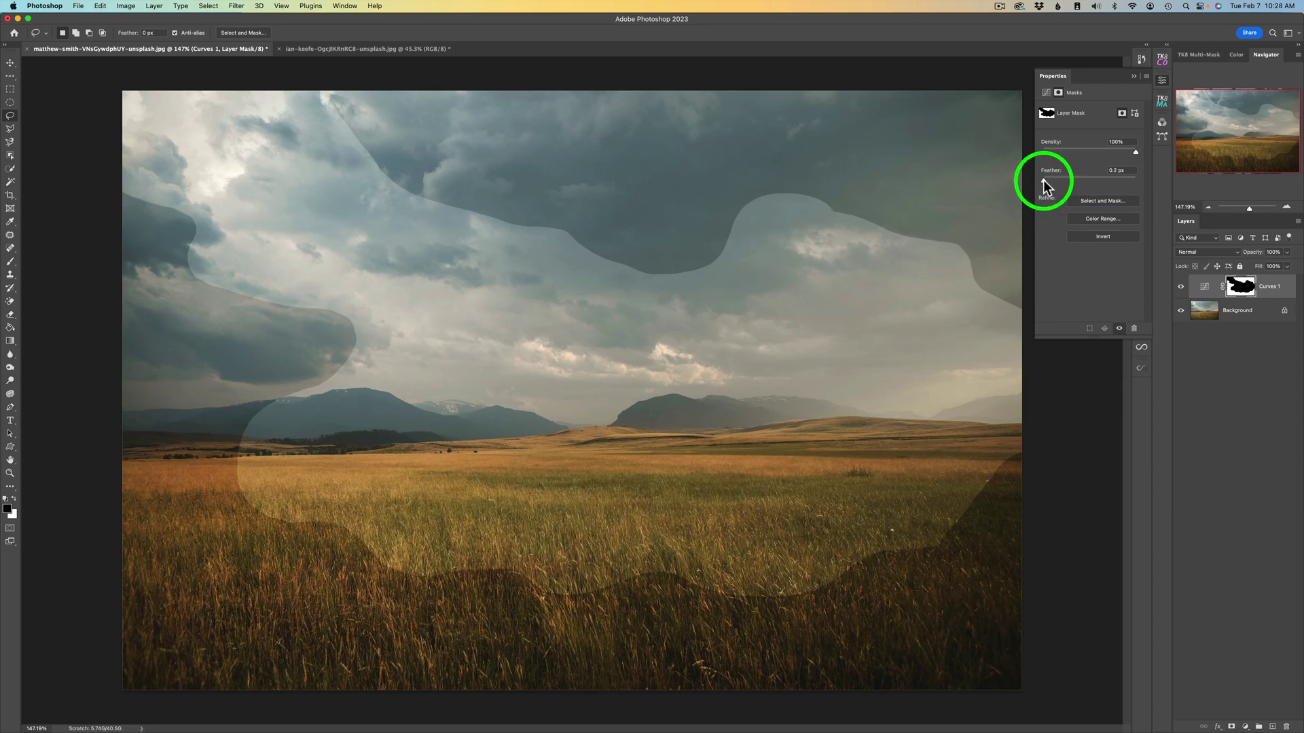
pyautogui.moveTo(1075, 181); pyautogui.dragTo(1107, 179)
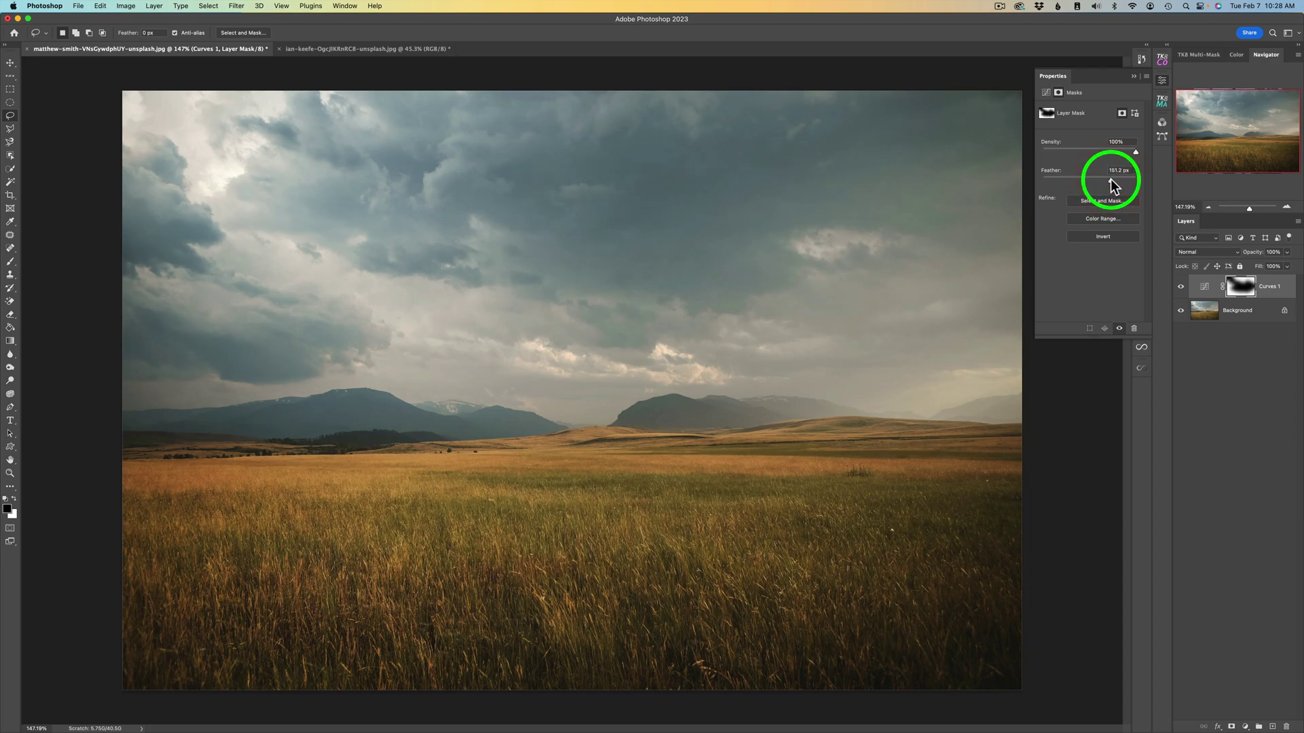
pyautogui.moveTo(1114, 180); pyautogui.dragTo(1114, 181)
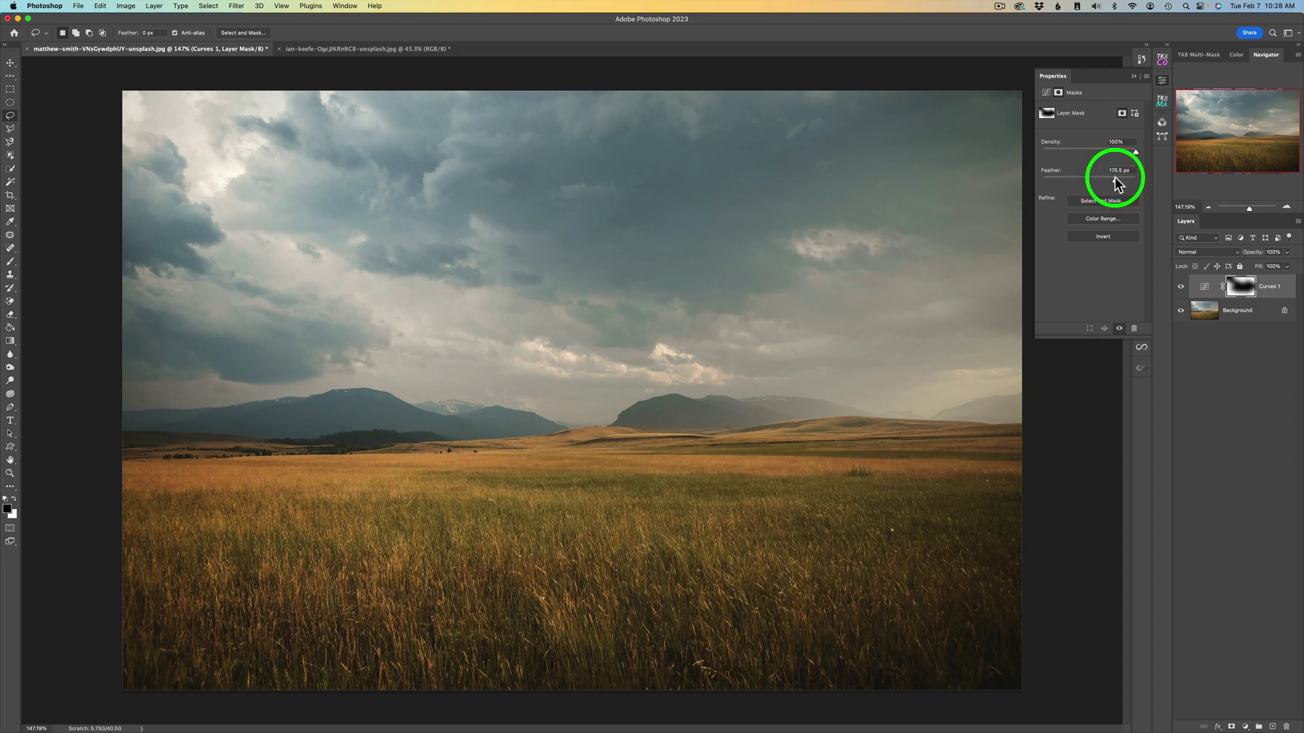
pyautogui.click(1118, 177)
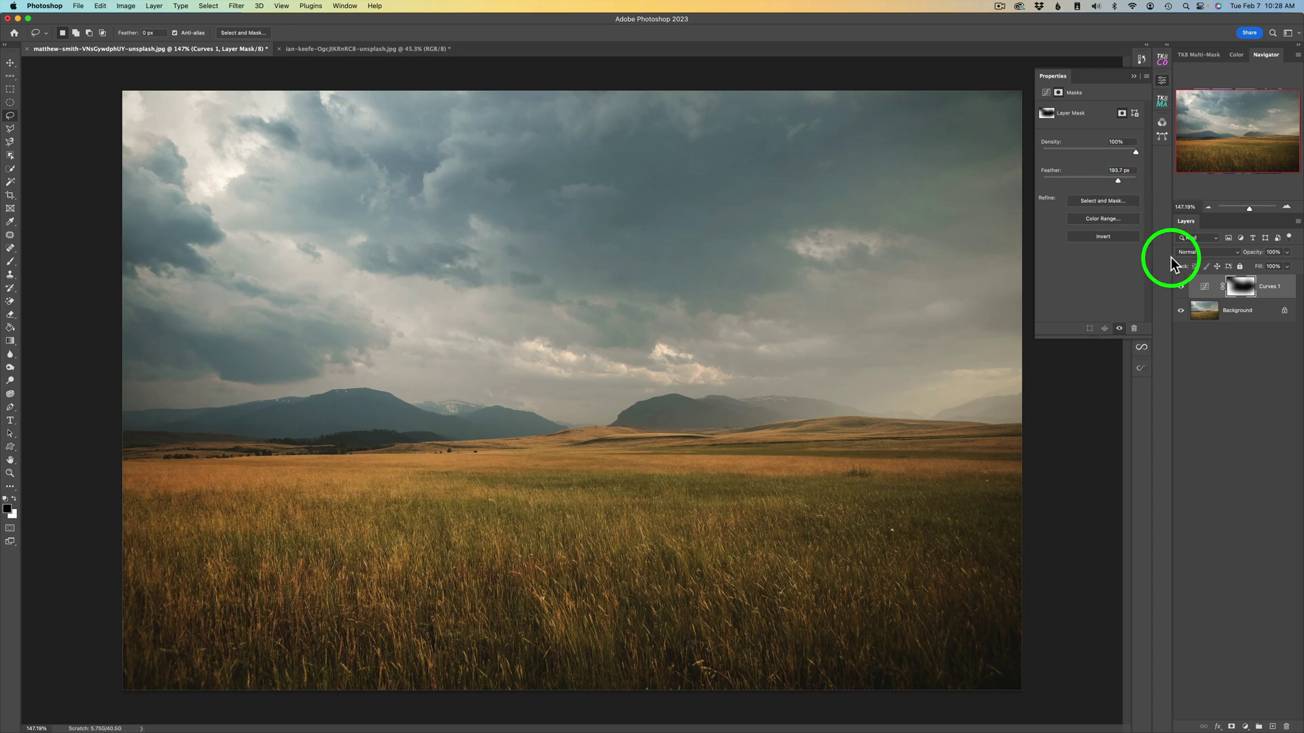
pyautogui.click(1182, 292)
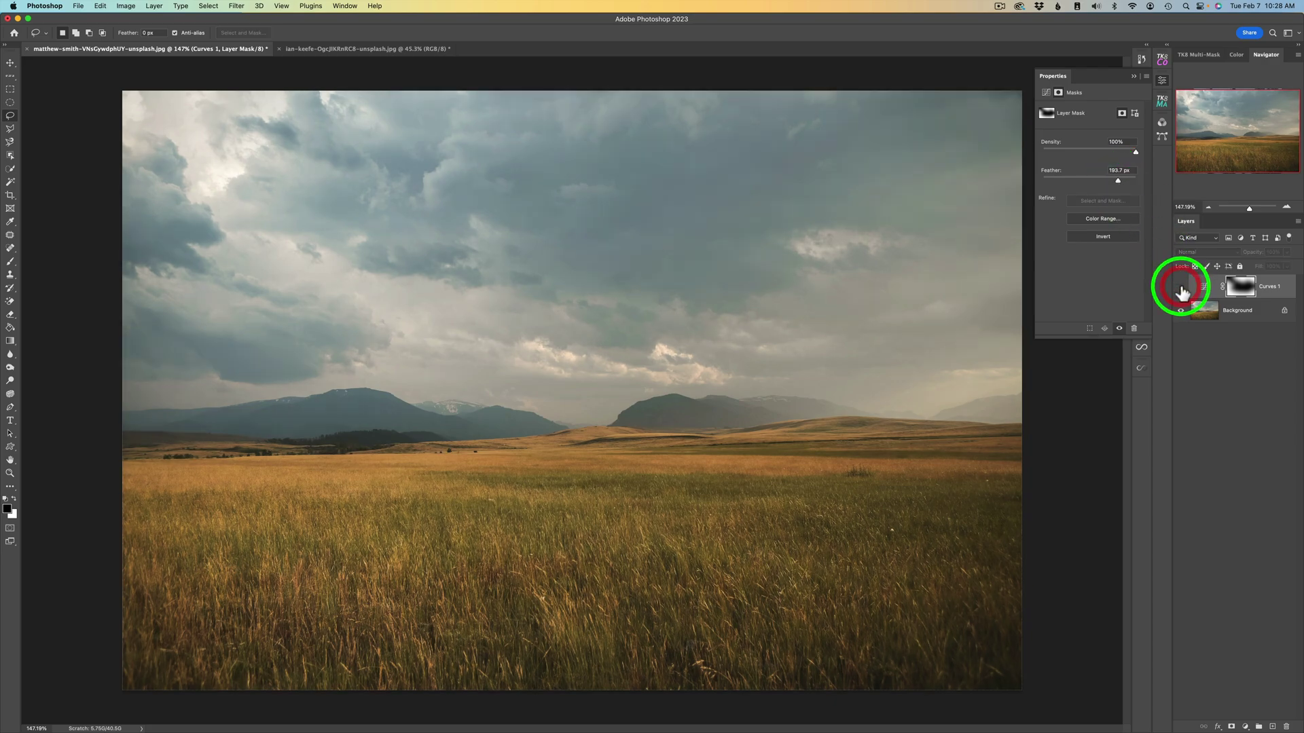
pyautogui.click(1181, 292)
pyautogui.click(1181, 287)
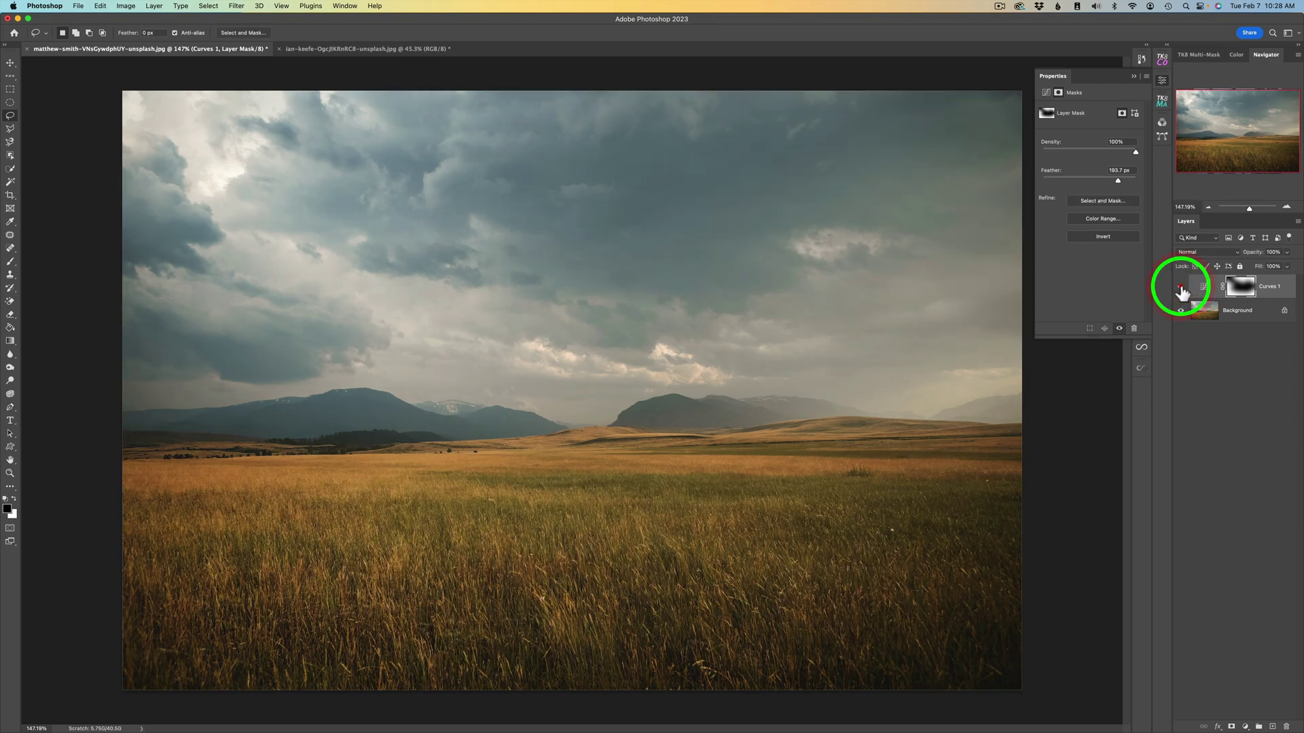
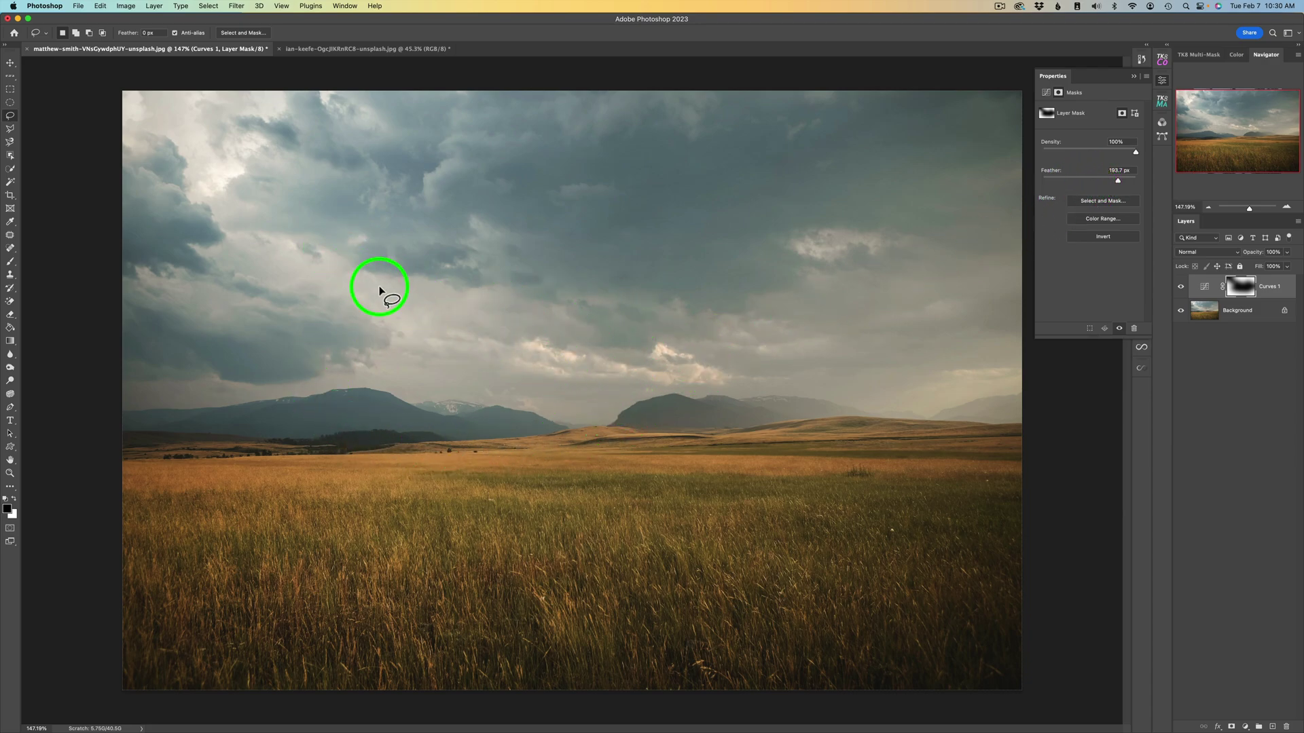
# Step: Lasso the central clouds, mountains and field and brighten them with a masked Curves layer, raising input 180 to output 203 and holding shadows near input 67
pyautogui.moveTo(822, 338)
pyautogui.mouseDown()
pyautogui.moveTo(325, 254)
pyautogui.moveTo(260, 251)
pyautogui.moveTo(251, 285)
pyautogui.moveTo(340, 326)
pyautogui.moveTo(346, 371)
pyautogui.moveTo(283, 448)
pyautogui.moveTo(286, 481)
pyautogui.moveTo(401, 490)
pyautogui.moveTo(578, 541)
pyautogui.moveTo(741, 527)
pyautogui.moveTo(935, 486)
pyautogui.moveTo(935, 465)
pyautogui.moveTo(883, 440)
pyautogui.moveTo(815, 339)
pyautogui.mouseUp()
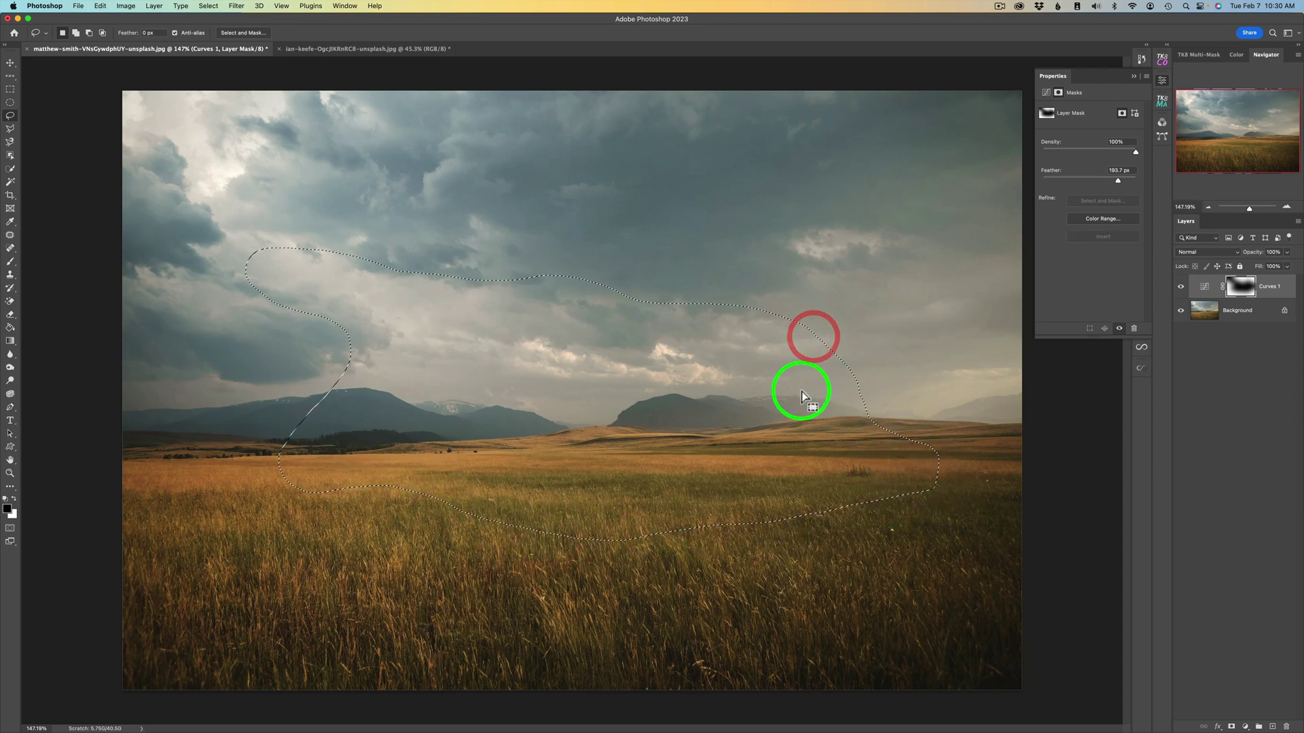
pyautogui.click(1245, 725)
pyautogui.click(1261, 571)
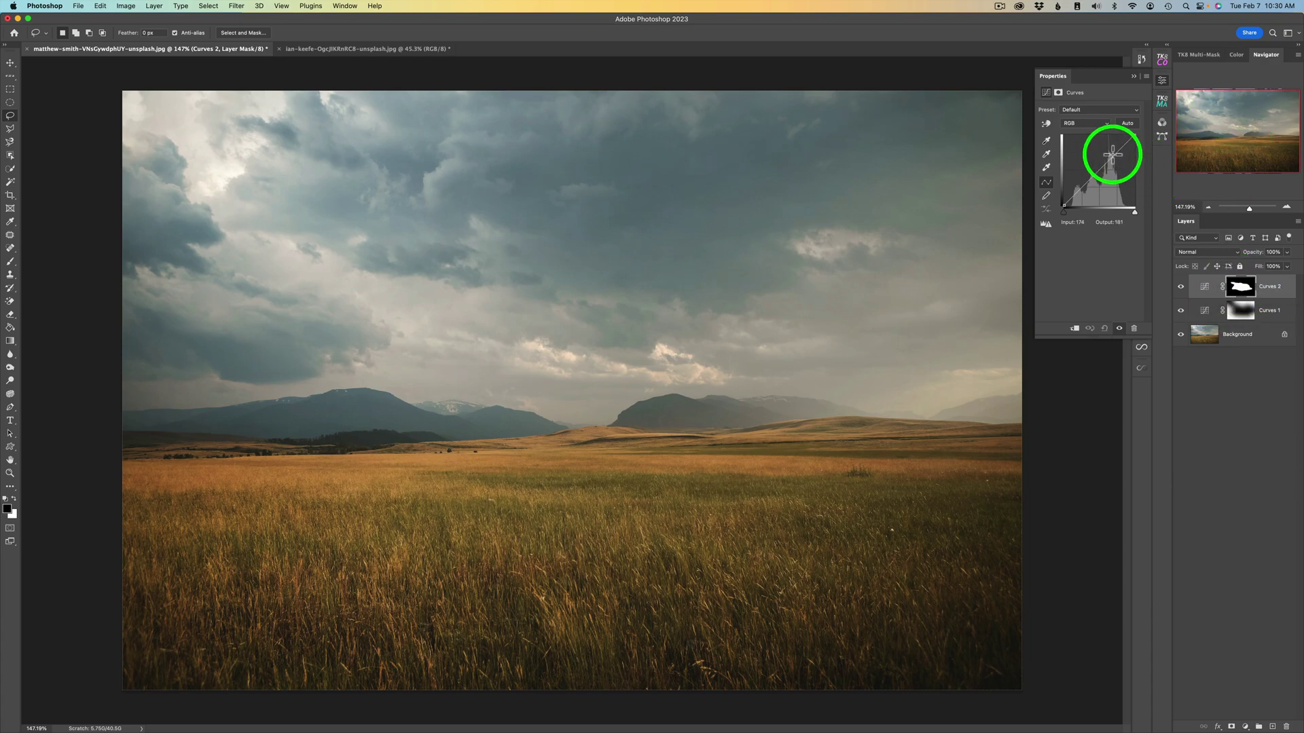
pyautogui.moveTo(1112, 155); pyautogui.dragTo(1113, 149)
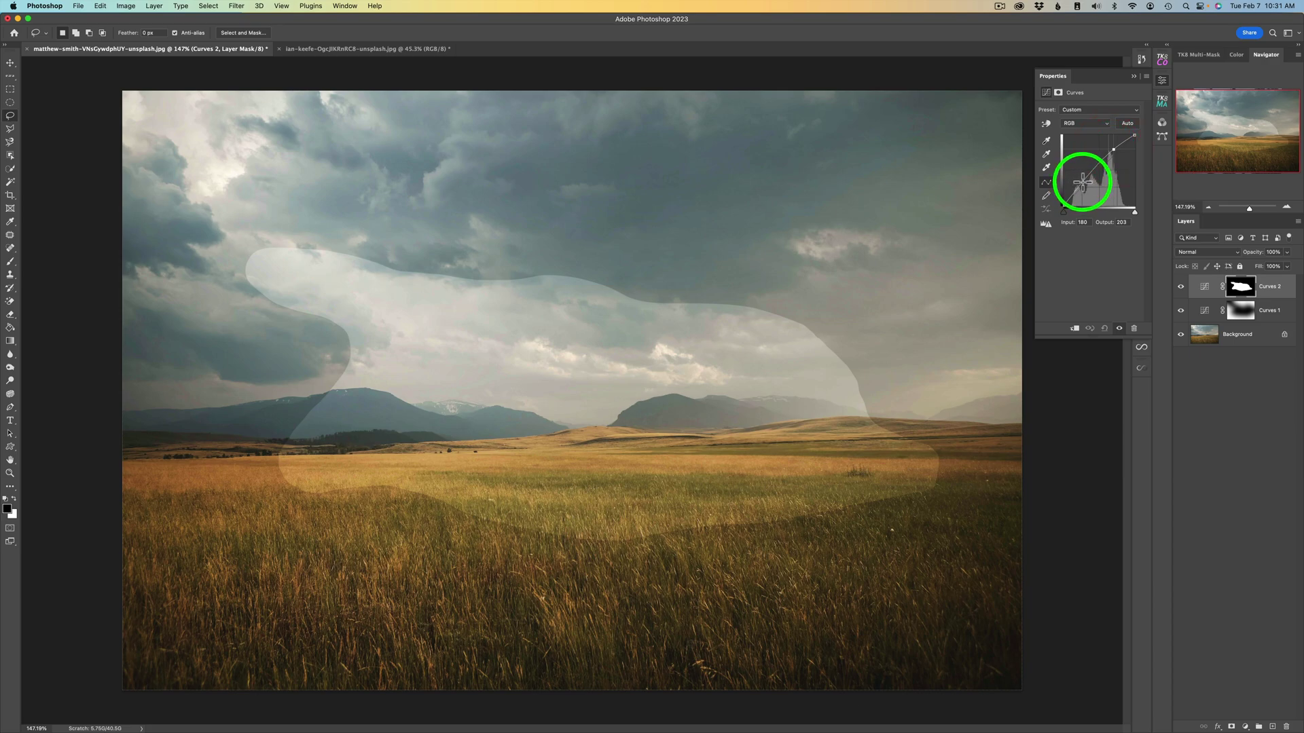
pyautogui.moveTo(1082, 181); pyautogui.dragTo(1083, 184)
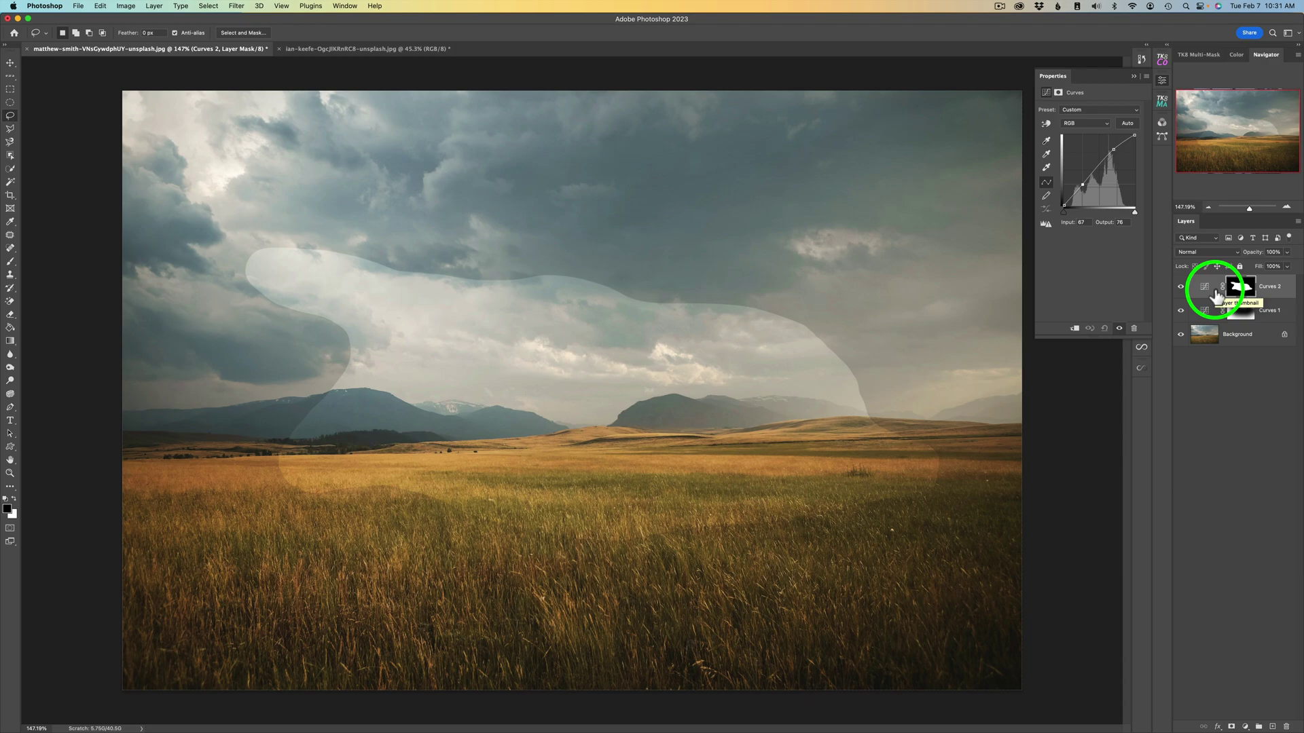
# Step: Feather the Curves 2 layer mask to about 123.9 px and compare the image with the layer hidden and shown
pyautogui.click(1058, 92)
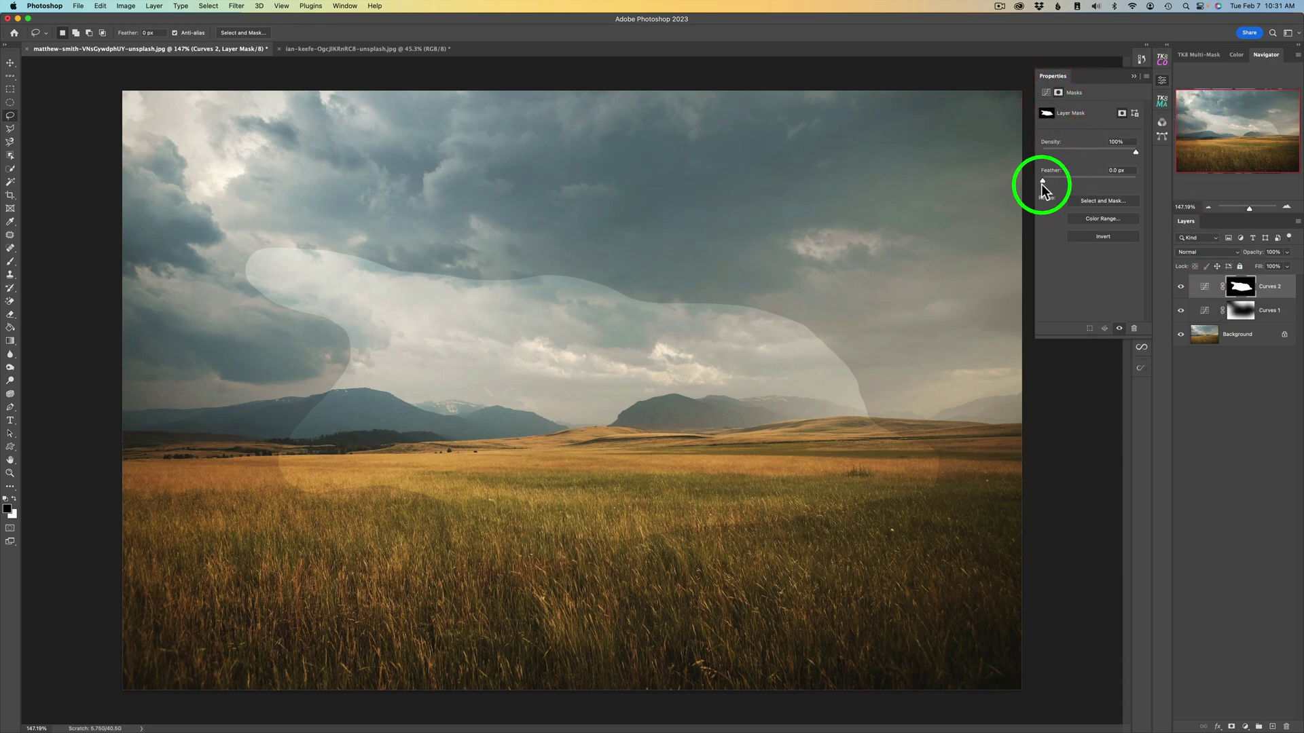
pyautogui.moveTo(1044, 181); pyautogui.dragTo(1099, 185)
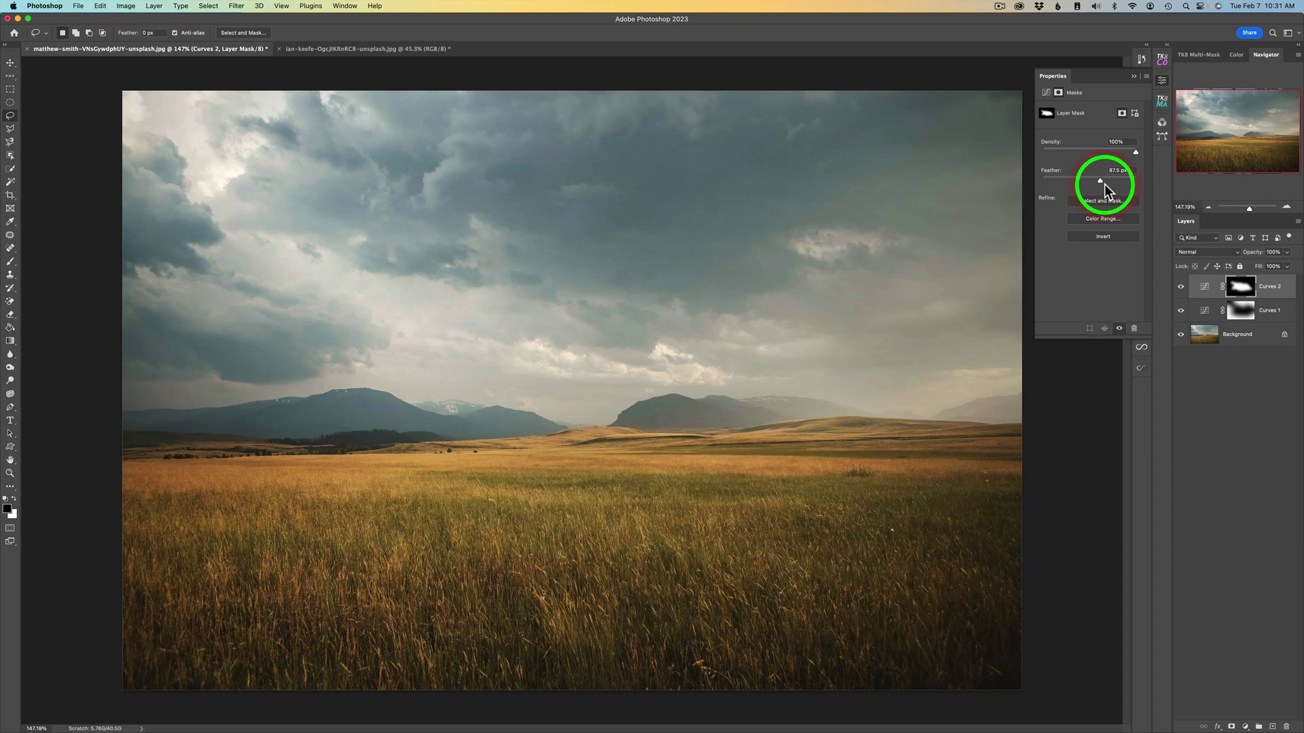
pyautogui.click(1101, 185)
pyautogui.moveTo(1104, 181); pyautogui.dragTo(1106, 181)
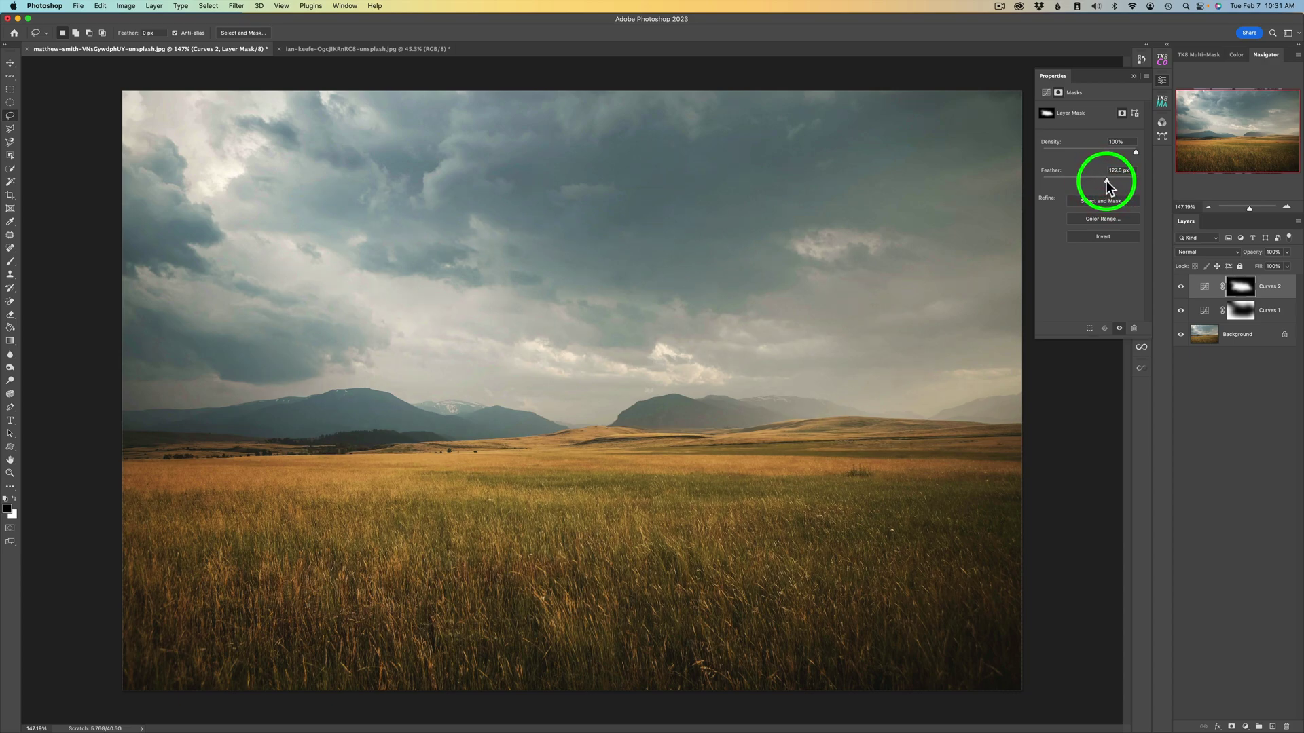
pyautogui.click(1181, 287)
pyautogui.click(1181, 287)
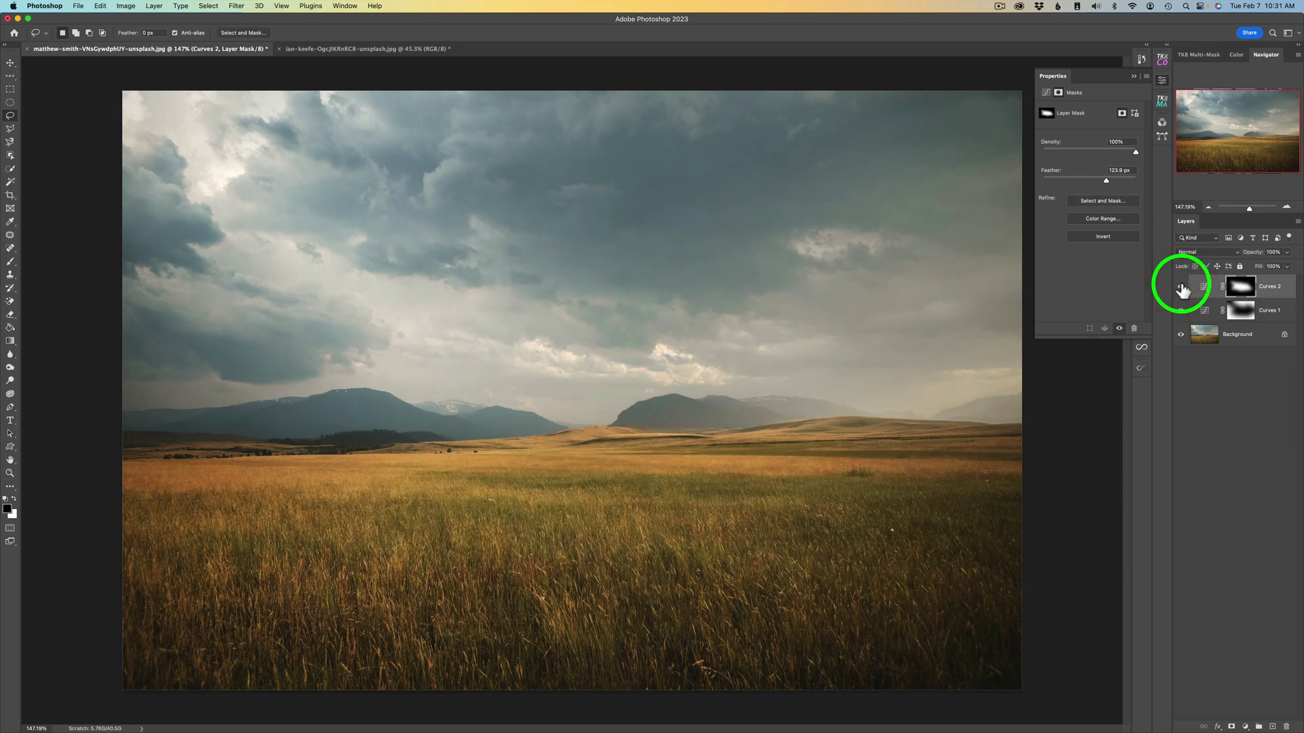
# Step: Add red to the brightened area by raising the Curves 2 Red channel to output 141 at input 128
pyautogui.click(1045, 92)
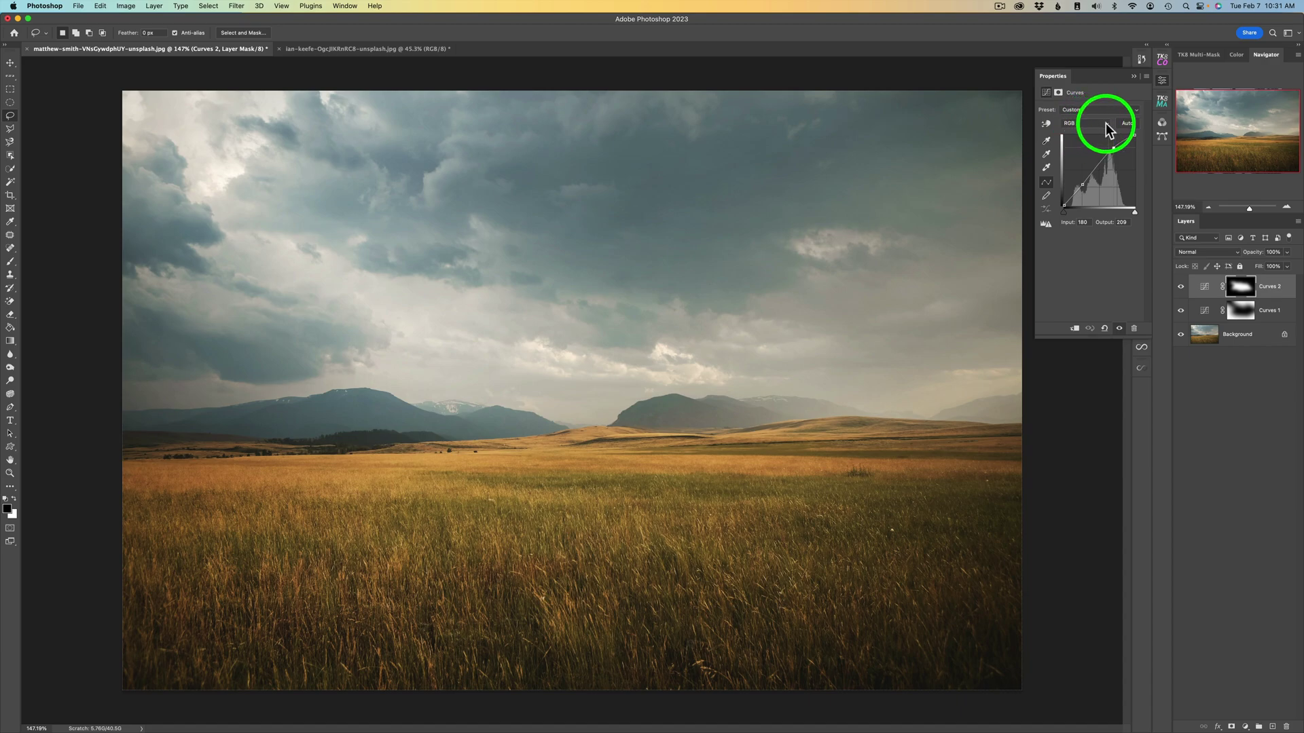
pyautogui.click(1106, 125)
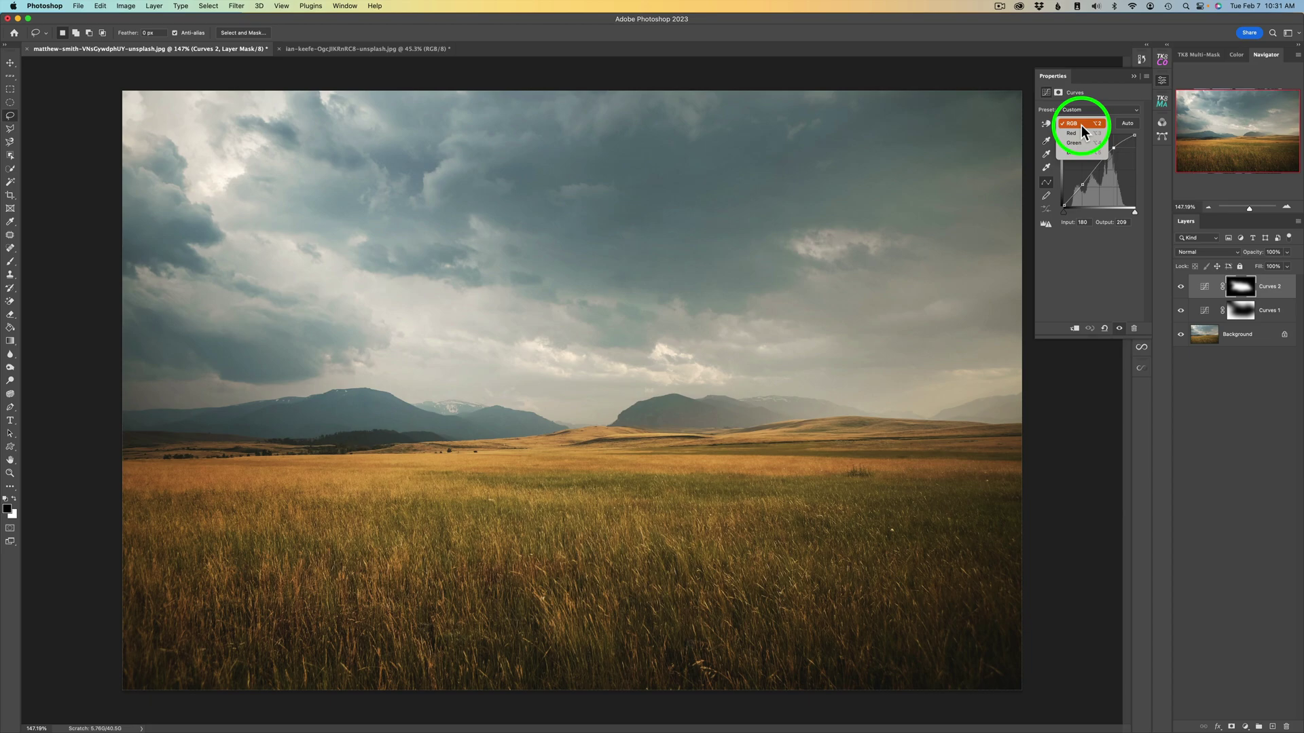
pyautogui.click(1075, 134)
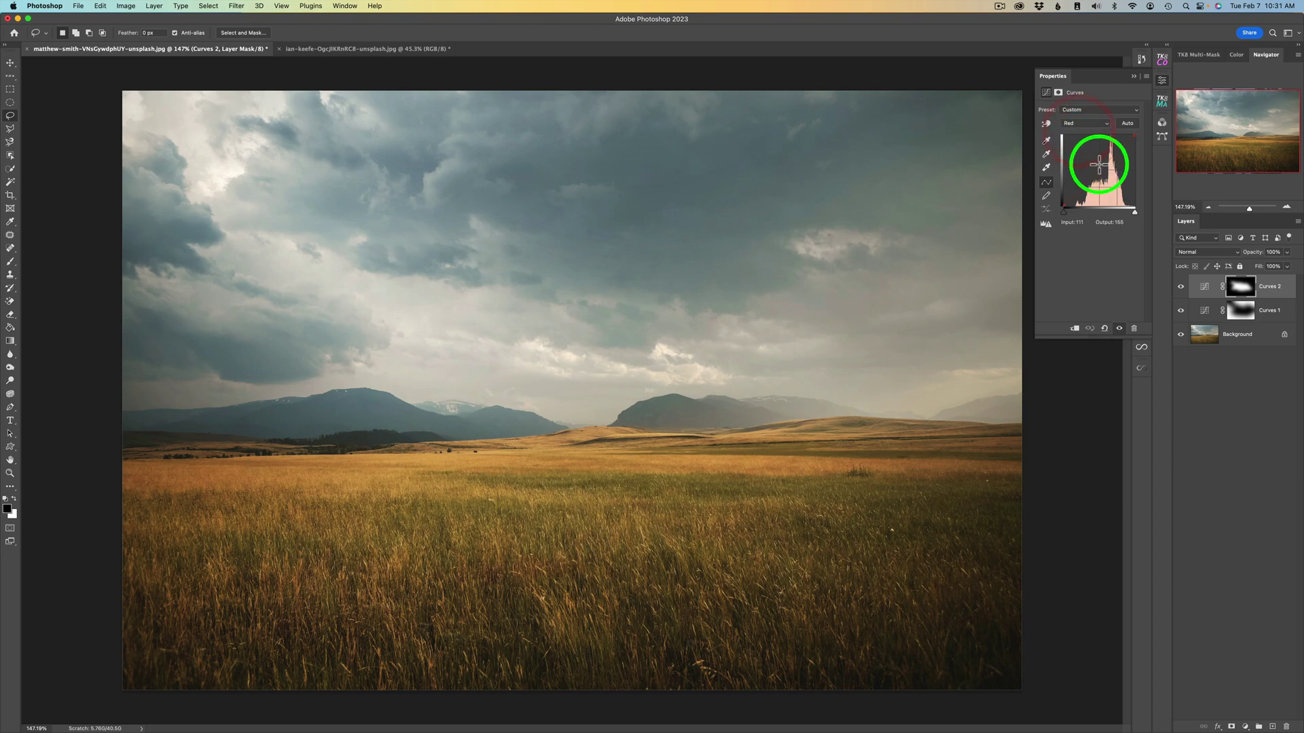
pyautogui.moveTo(1099, 169); pyautogui.dragTo(1099, 166)
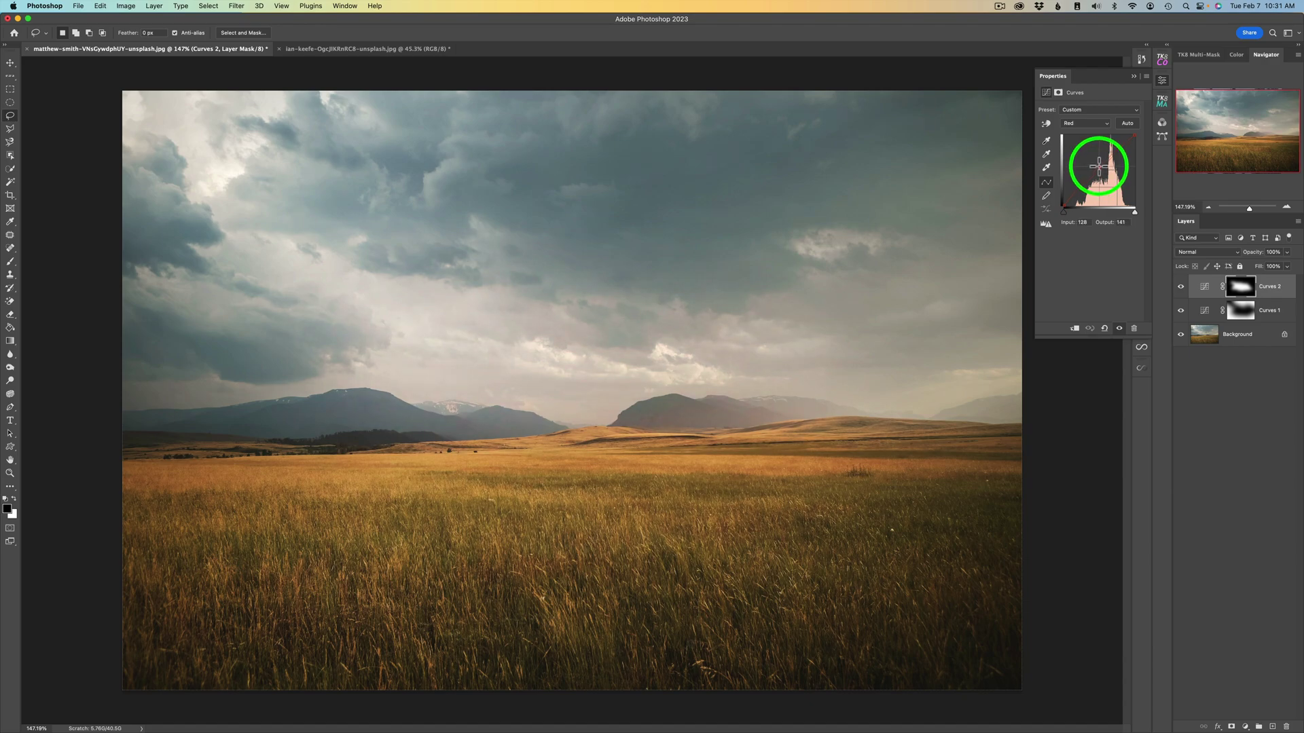
# Step: Add yellow by lowering the Curves 2 Blue channel to output 117 at input 131, and compare with the layer hidden and shown
pyautogui.click(1085, 123)
pyautogui.click(1080, 144)
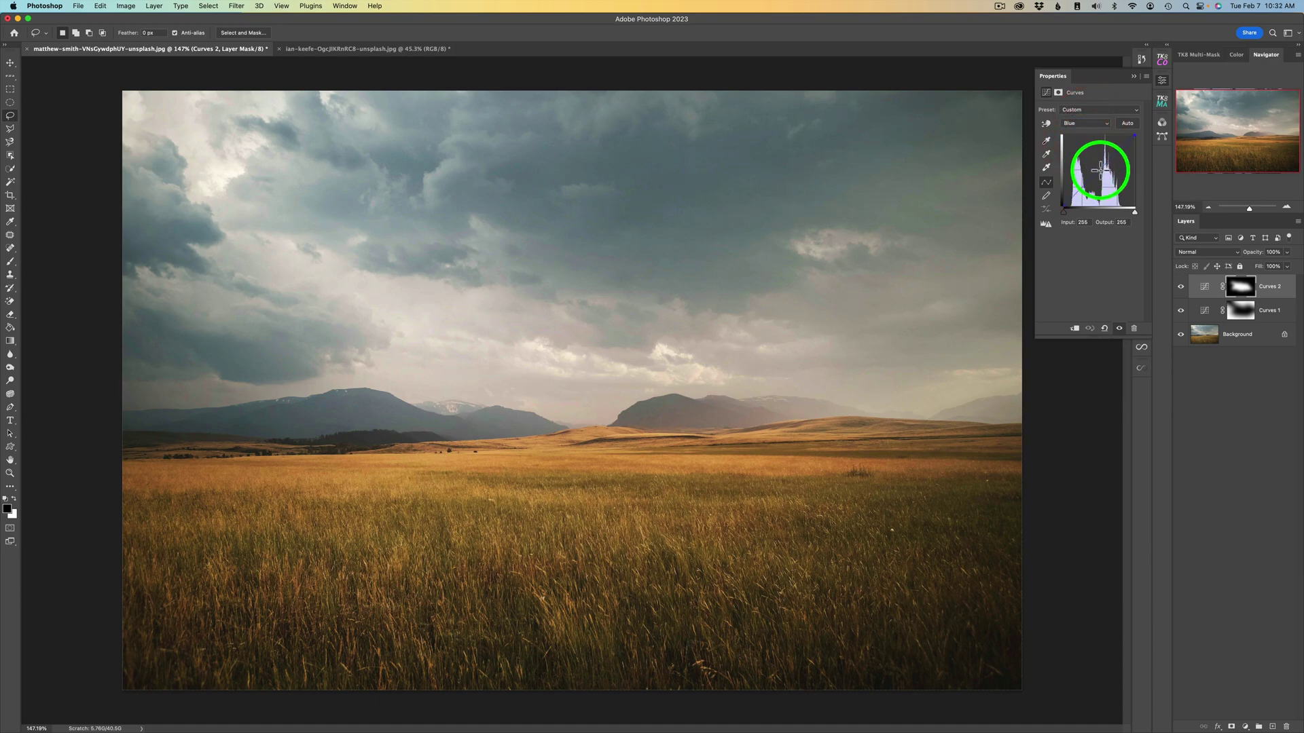
pyautogui.moveTo(1100, 169); pyautogui.dragTo(1099, 173)
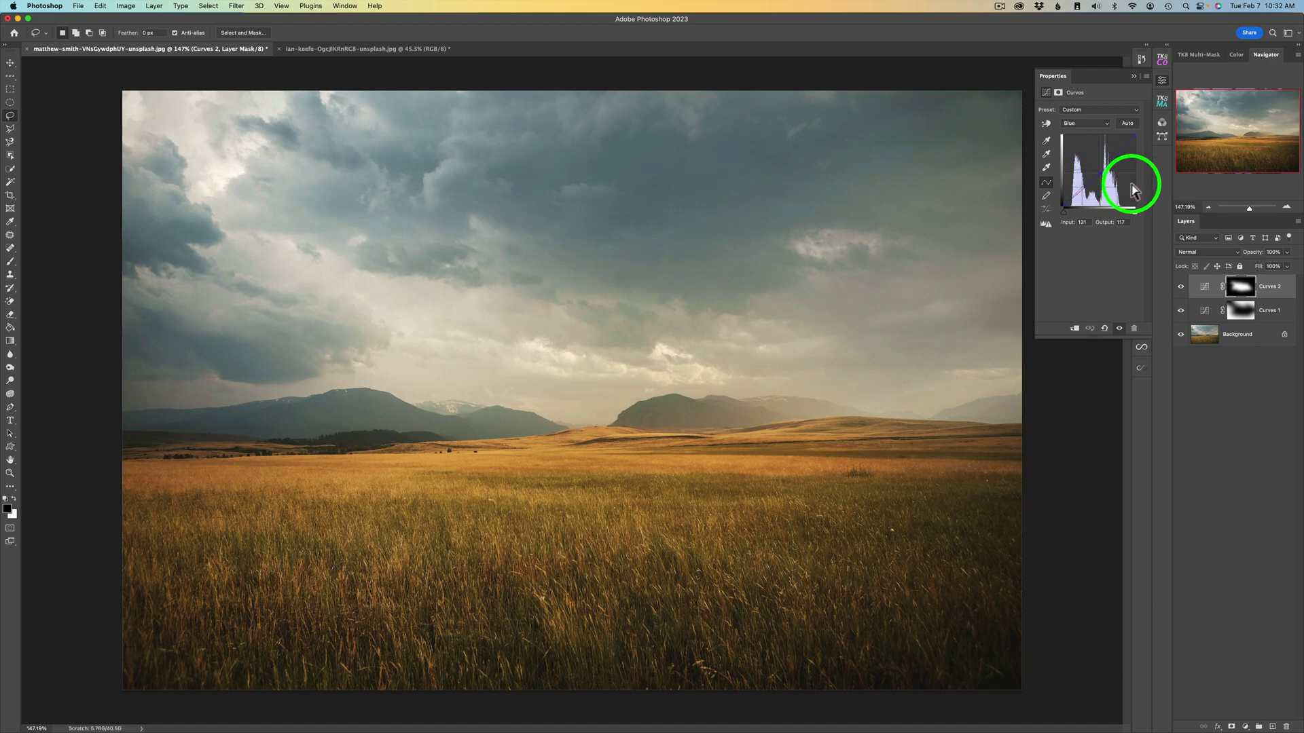
pyautogui.click(1181, 287)
pyautogui.click(1182, 288)
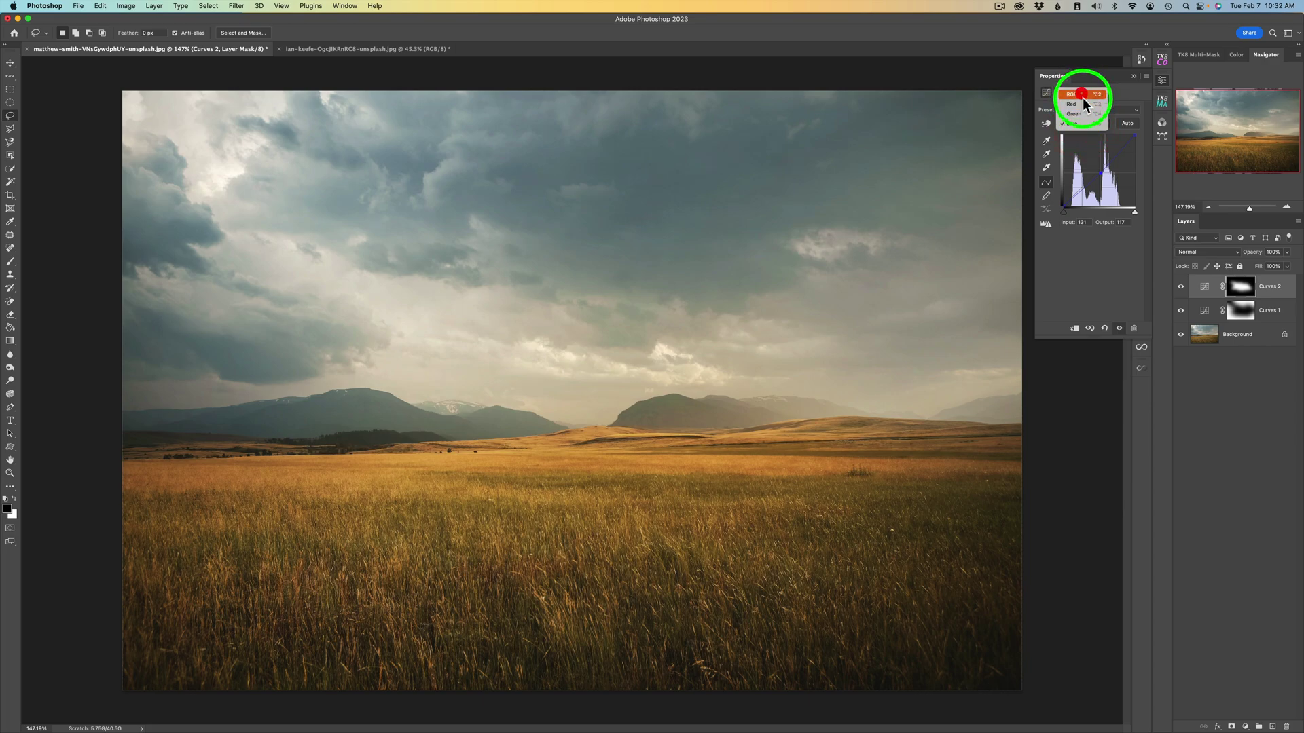
# Step: Lower the Curves 2 RGB highlight point at input 180 to output 203
pyautogui.click(1082, 95)
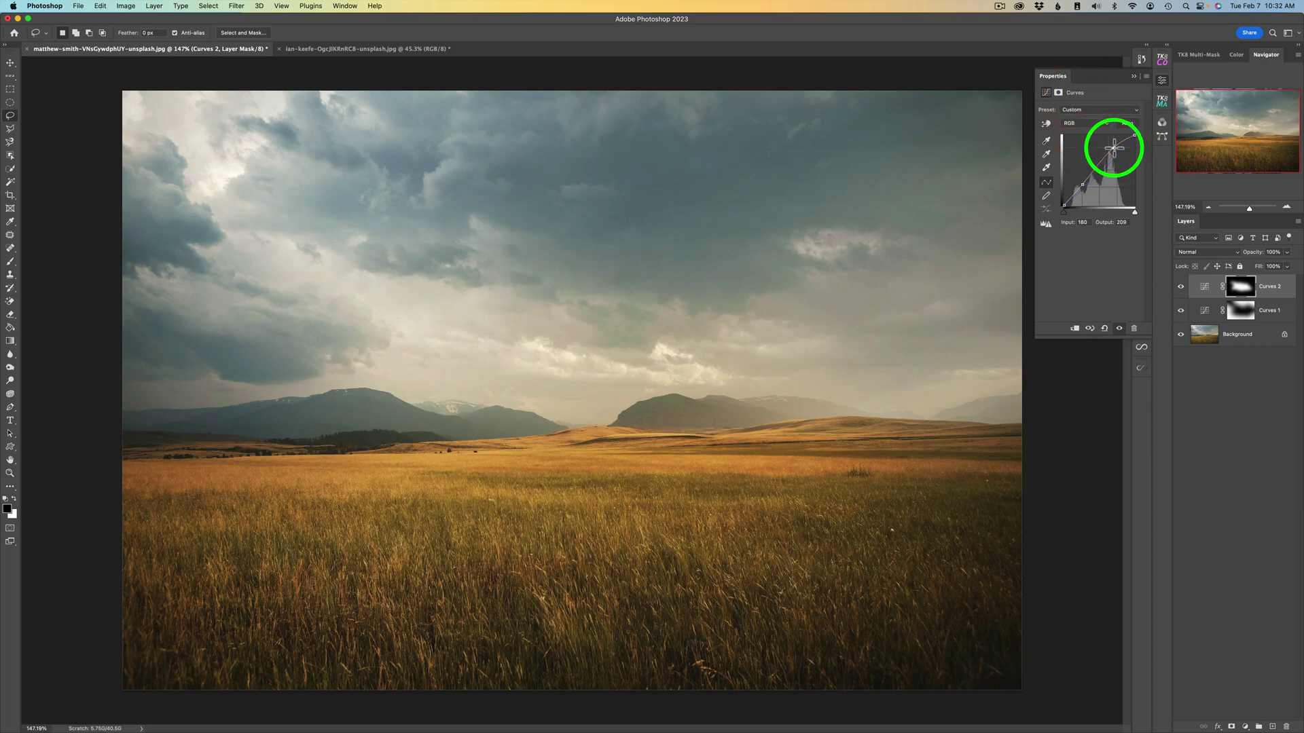
pyautogui.moveTo(1113, 147); pyautogui.dragTo(1114, 150)
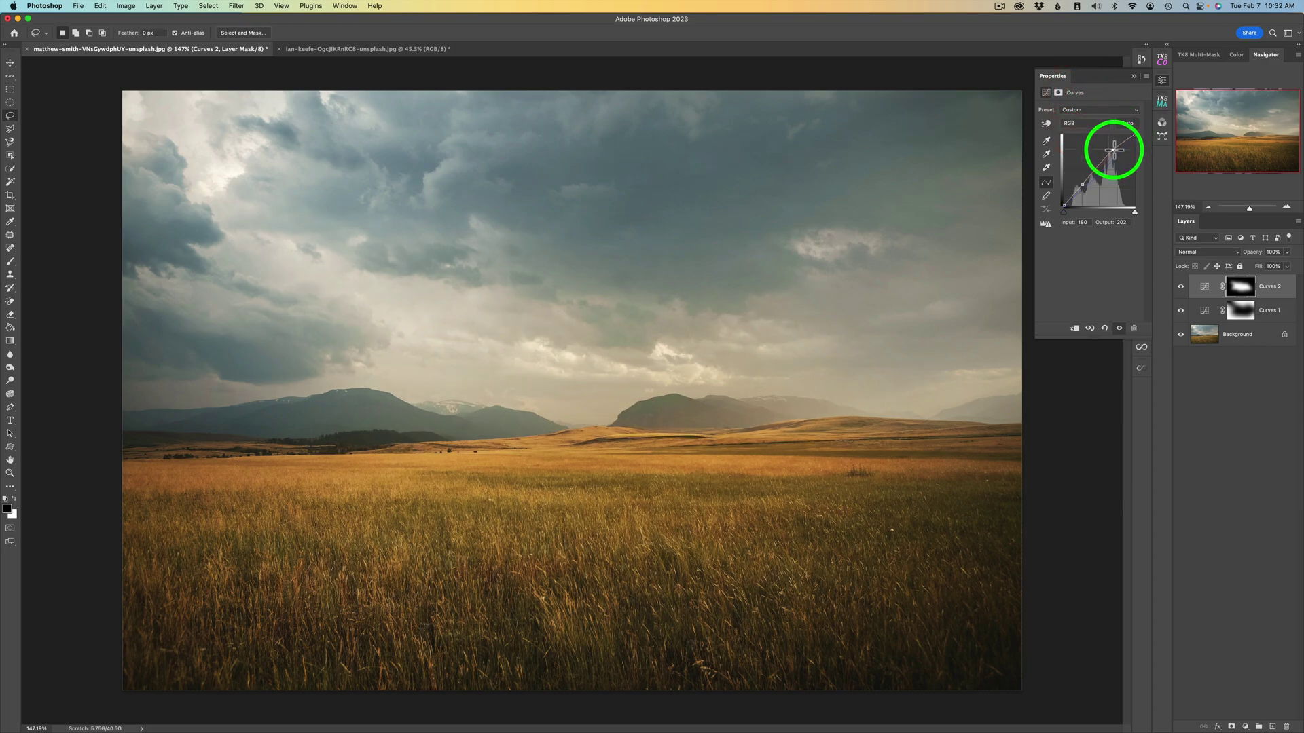
# Step: Compare the image with Curves 2 hidden and shown, and group the two Curves layers in a group named Spotlight
pyautogui.click(1181, 286)
pyautogui.click(1180, 286)
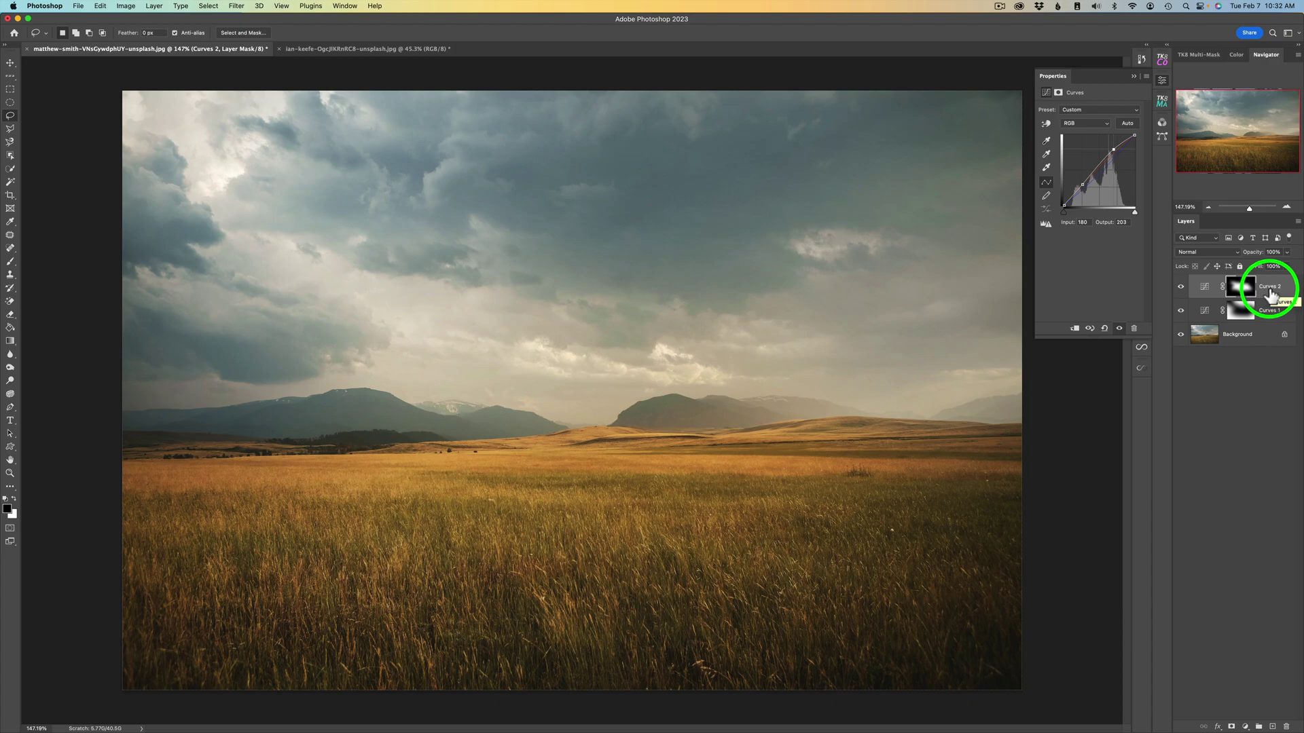
pyautogui.keyDown('super'); pyautogui.click(1275, 314); pyautogui.keyUp('super')
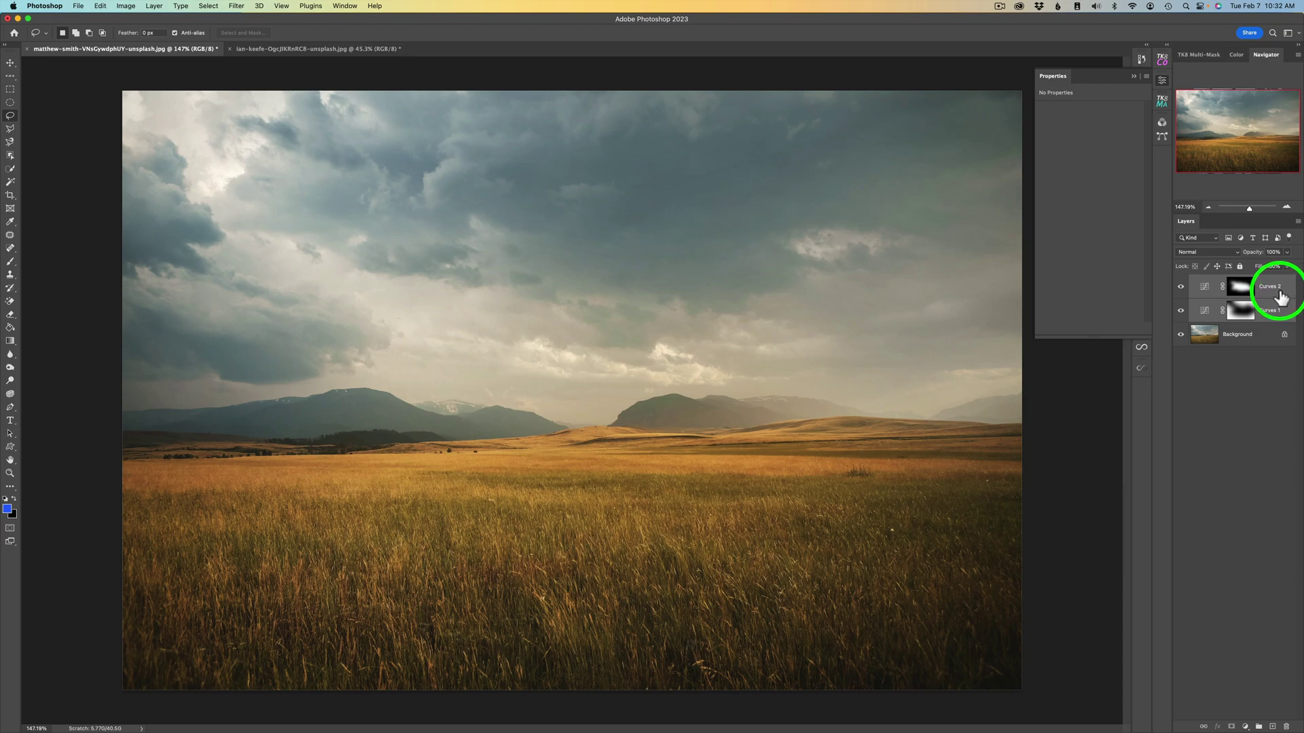
pyautogui.rightClick(1285, 293)
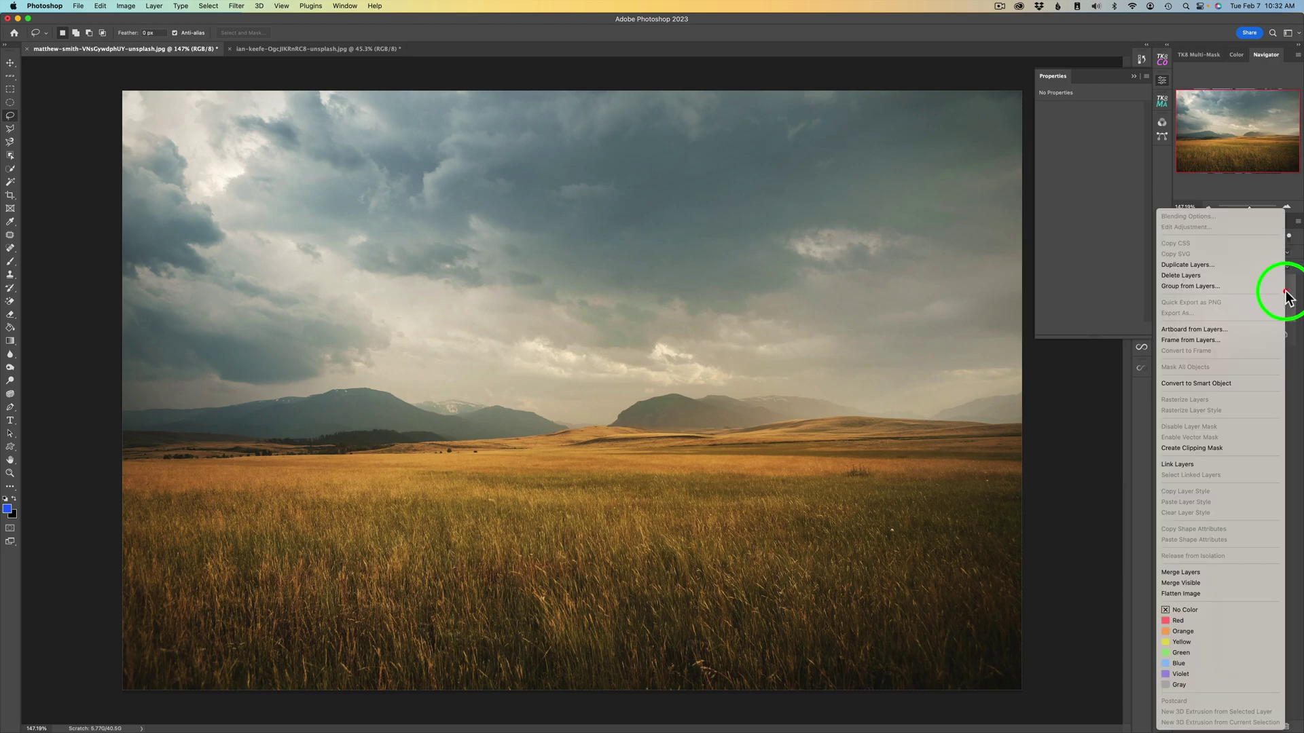
pyautogui.click(1203, 286)
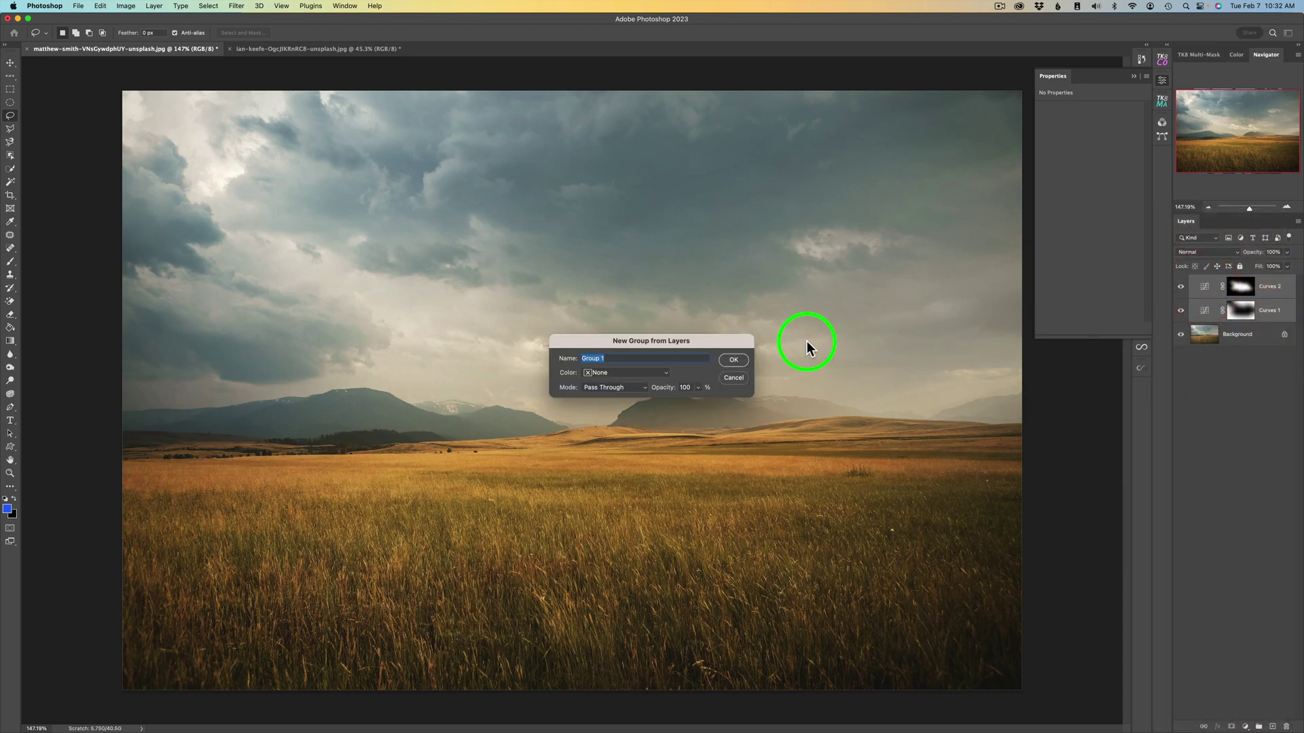
pyautogui.write('Spotlight')
pyautogui.click(736, 360)
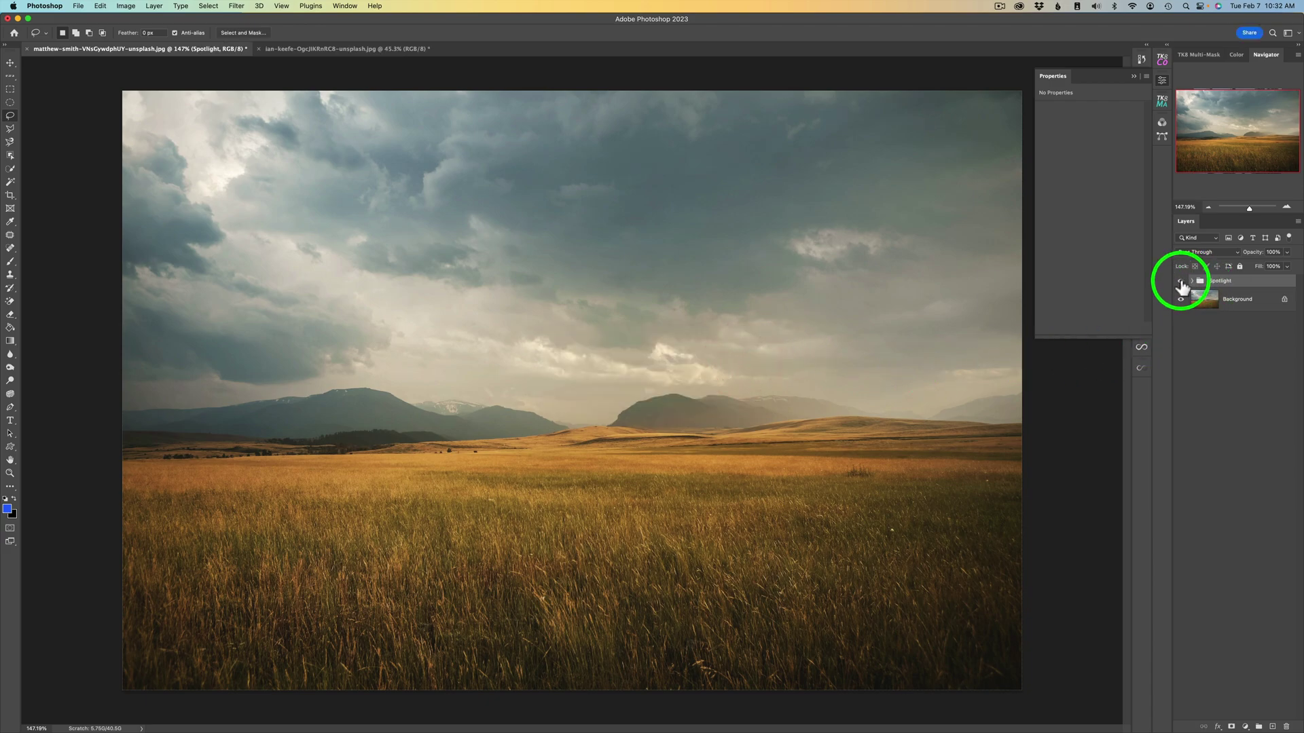
# Step: Compare the image with the Spotlight group hidden and shown, and inspect its opacity control and the layers inside it
pyautogui.click(1180, 281)
pyautogui.click(1180, 281)
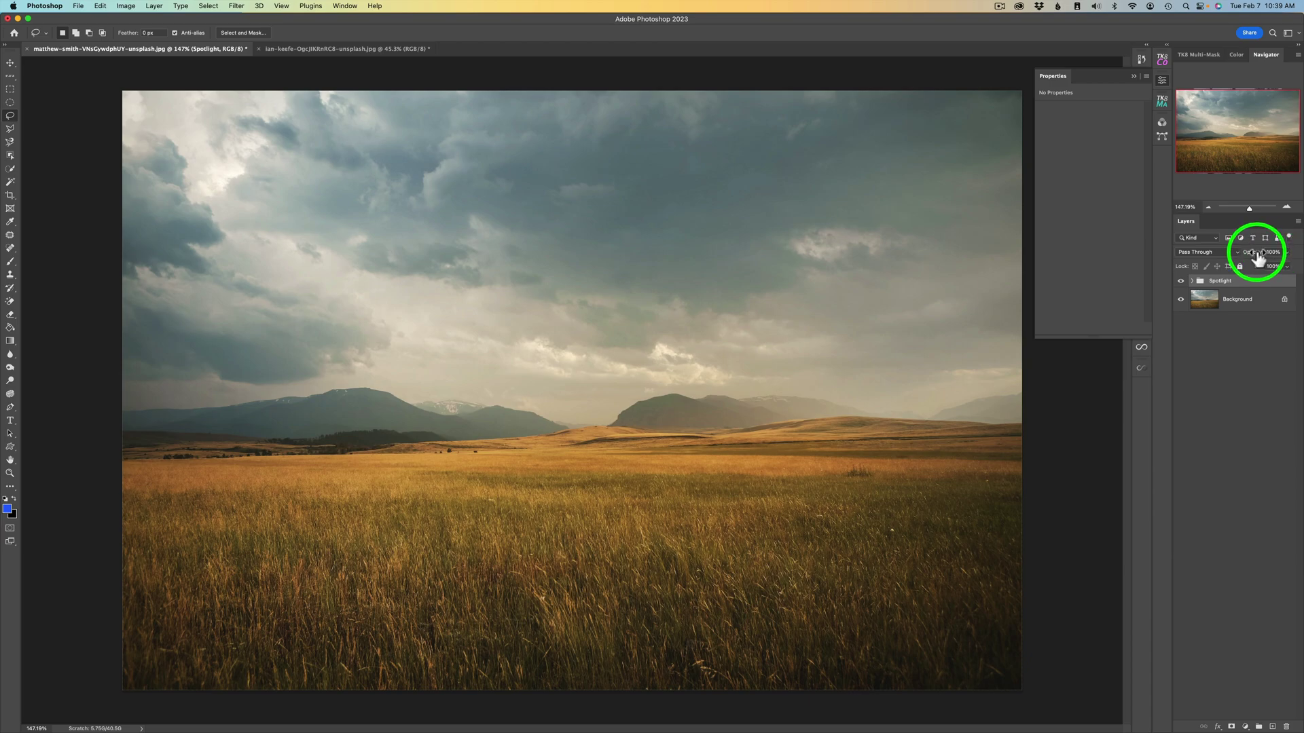
pyautogui.moveTo(1259, 258); pyautogui.dragTo(1281, 253)
pyautogui.click(1192, 281)
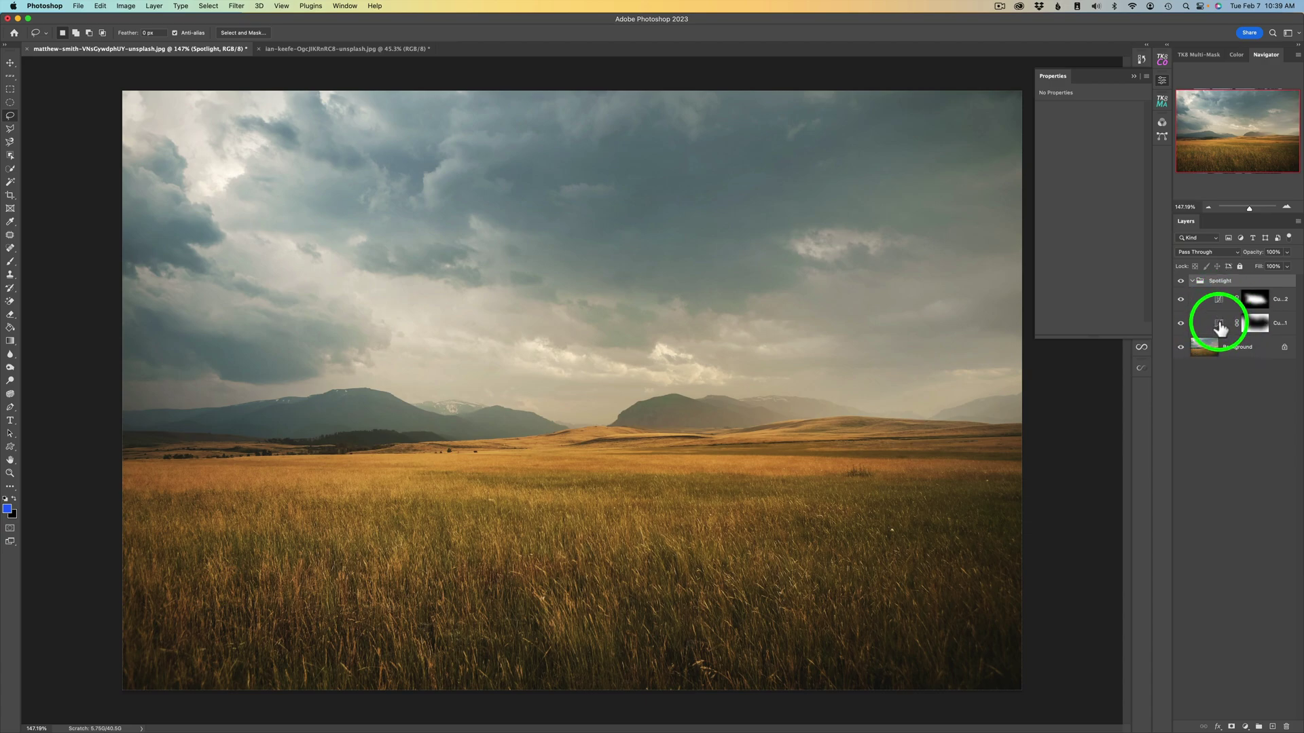
pyautogui.click(1190, 281)
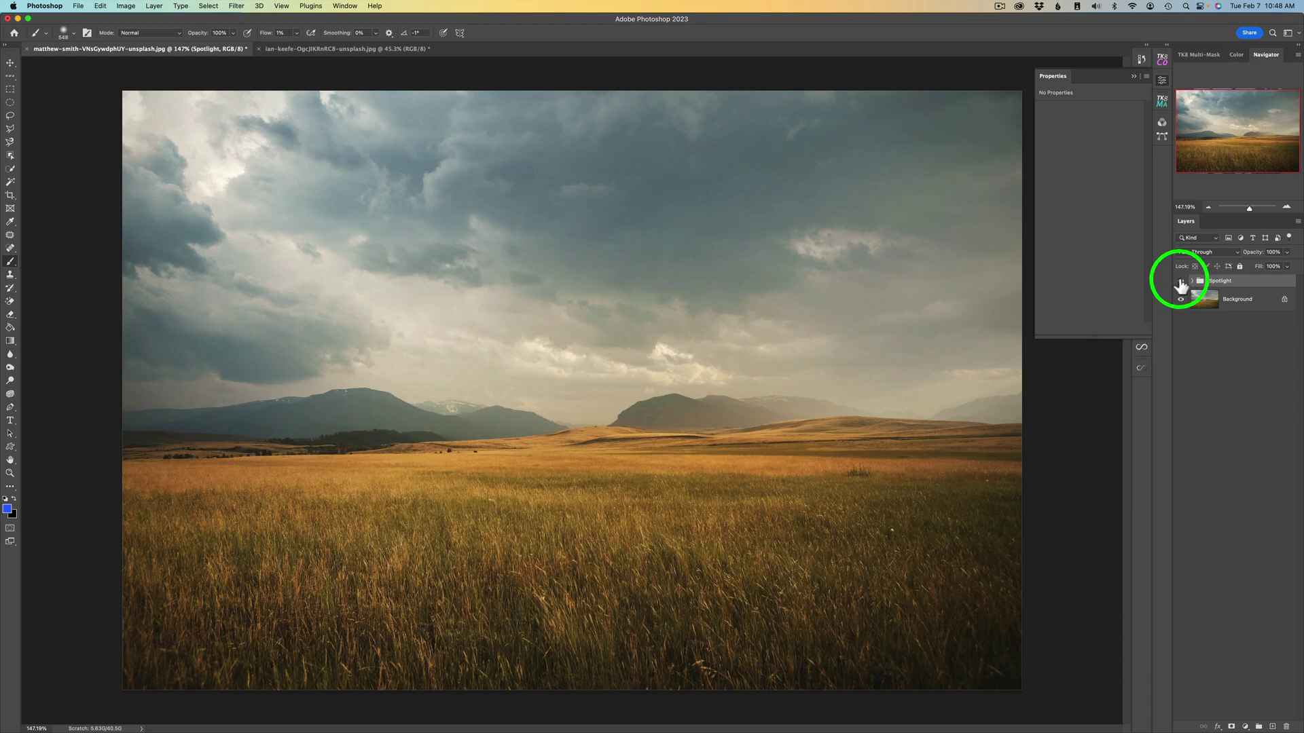
# Step: With the Spotlight group hidden, add a Curves layer darkening the midtones to output 113 at input 133, and invert its mask to black
pyautogui.click(1180, 282)
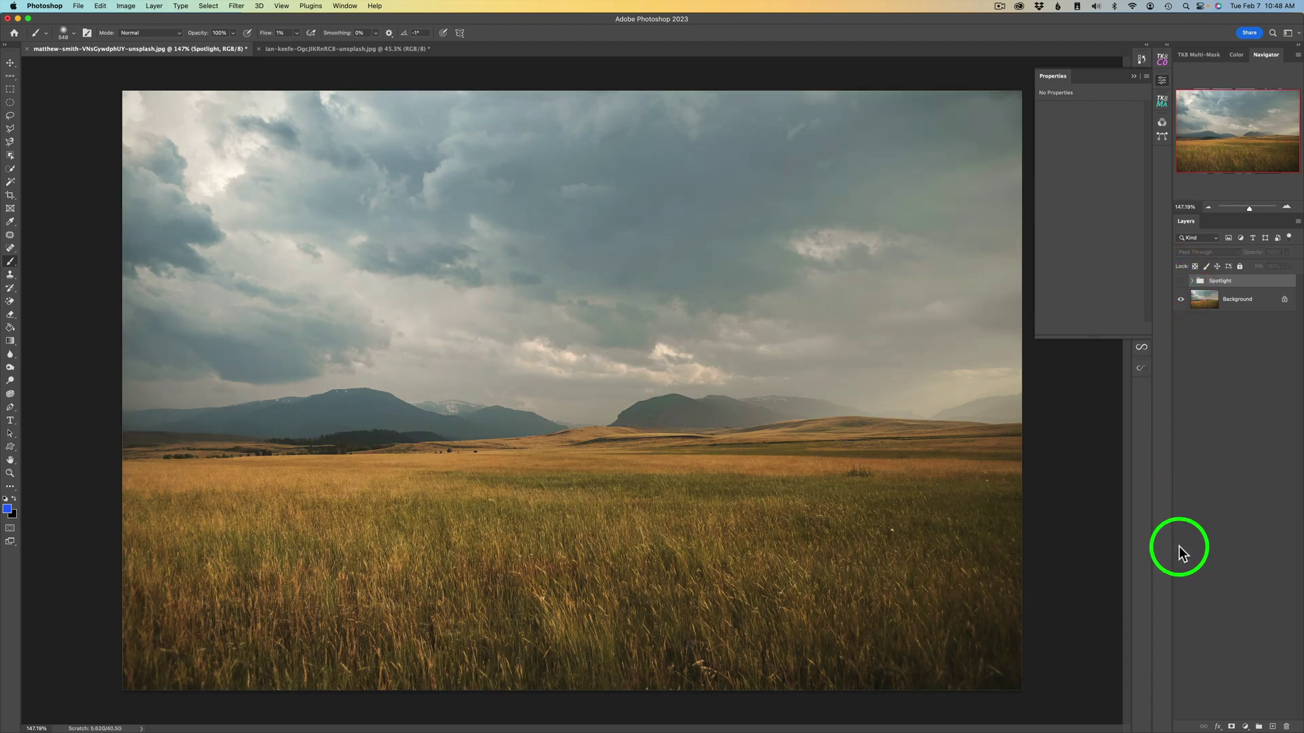
pyautogui.click(1247, 728)
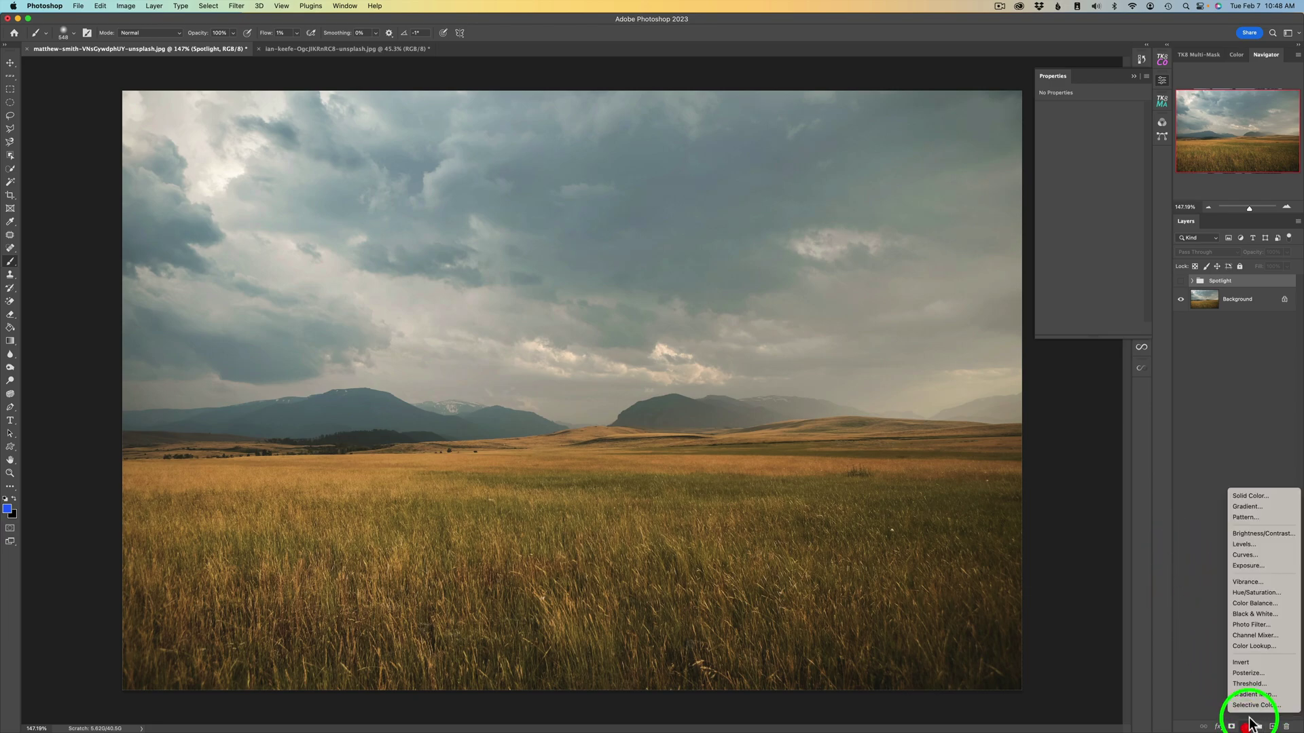
pyautogui.click(1263, 555)
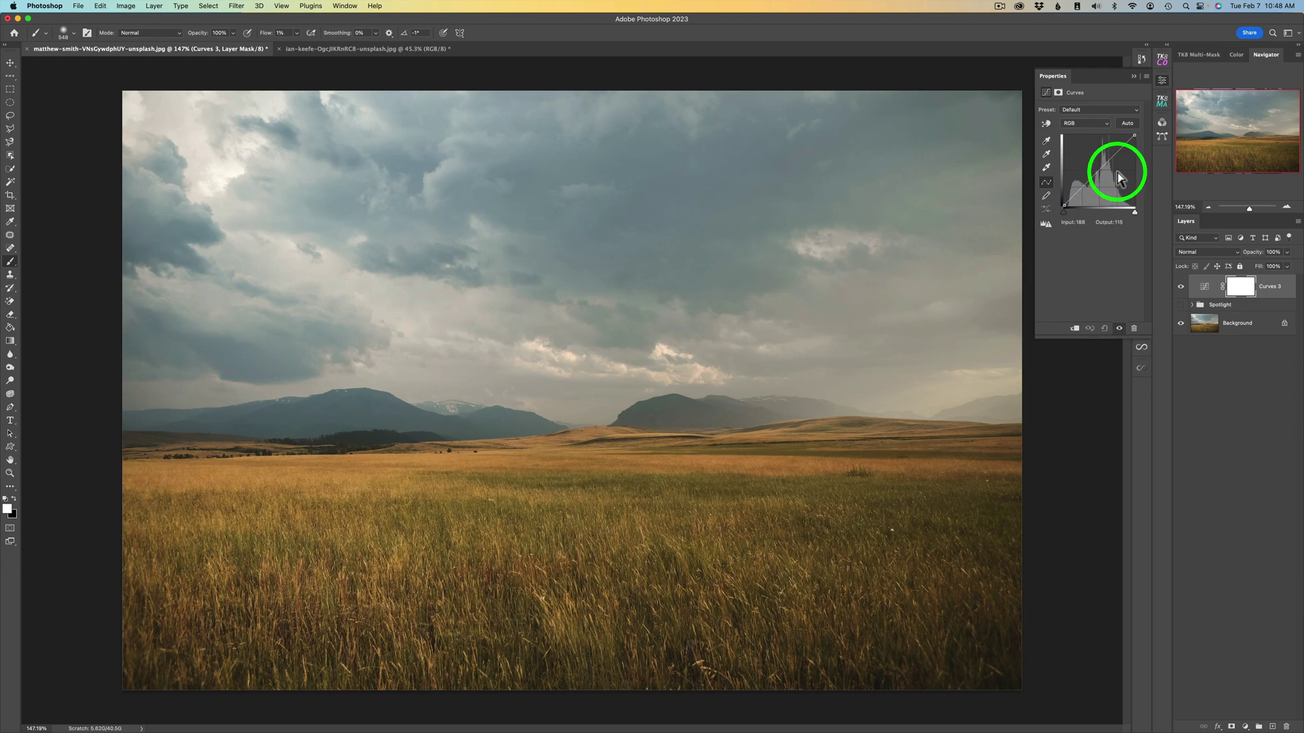
pyautogui.moveTo(1099, 170); pyautogui.dragTo(1096, 174)
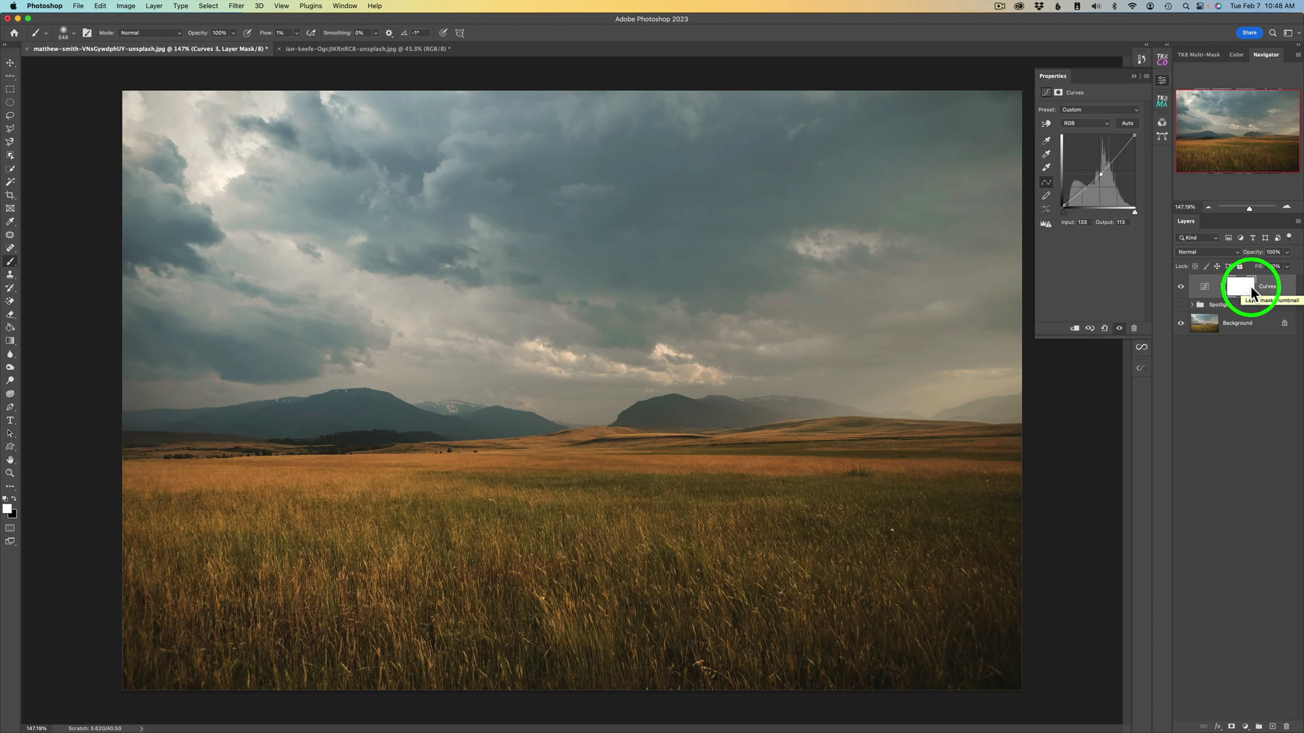
pyautogui.press('super+i')
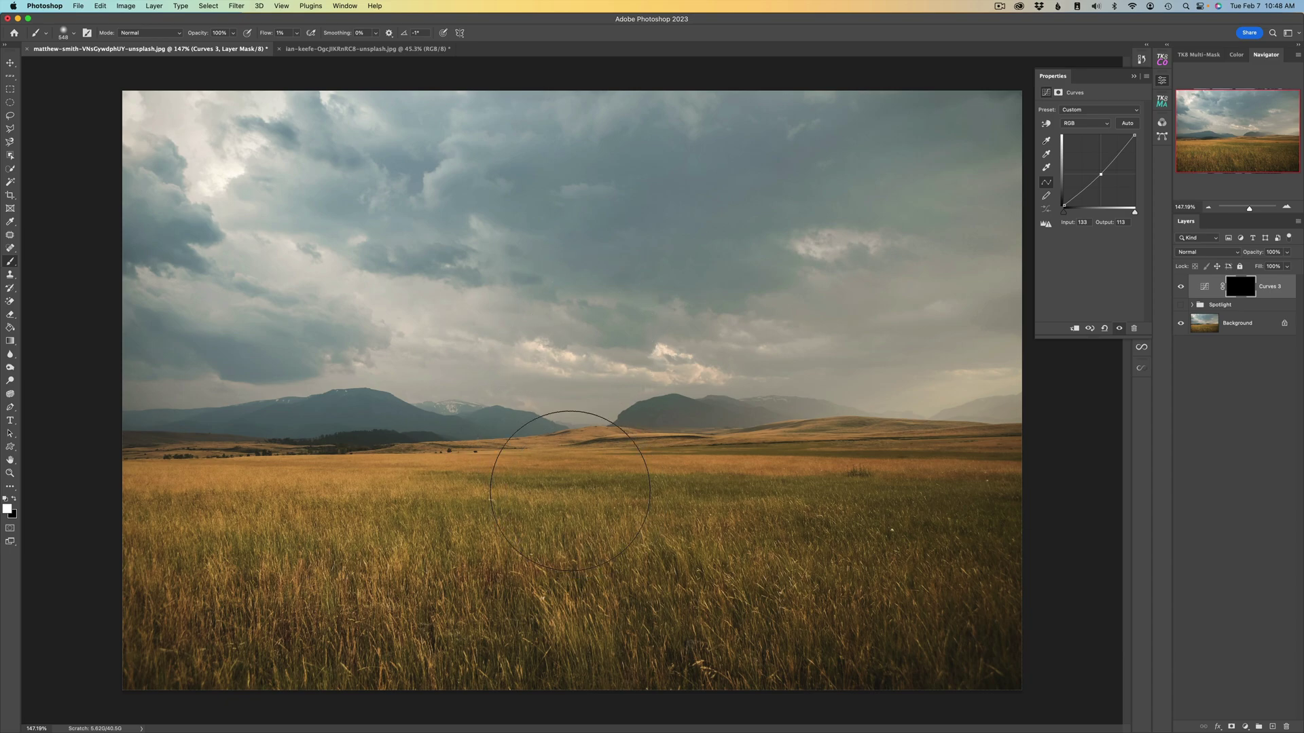
# Step: Paint white at 1% flow on the Curves 3 mask around the image's outer areas, and compare with the layer hidden and shown
pyautogui.click(271, 35)
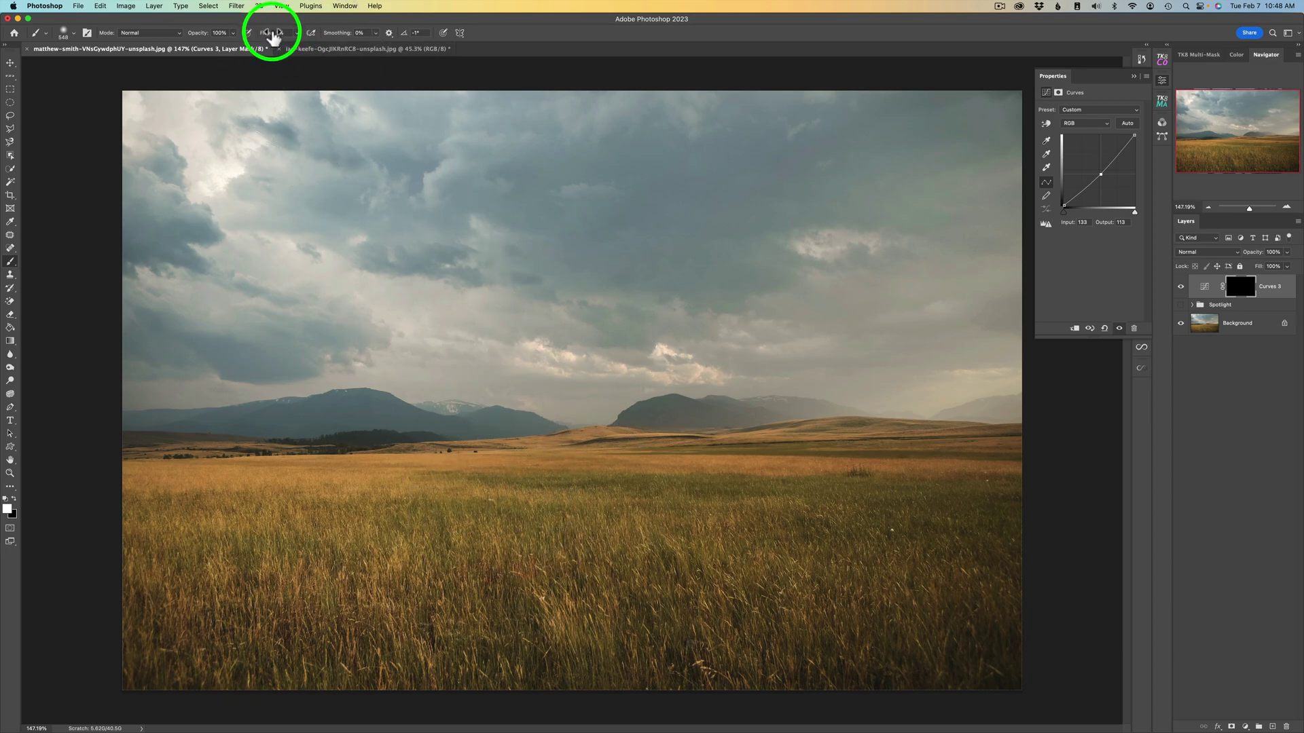
pyautogui.click(282, 34)
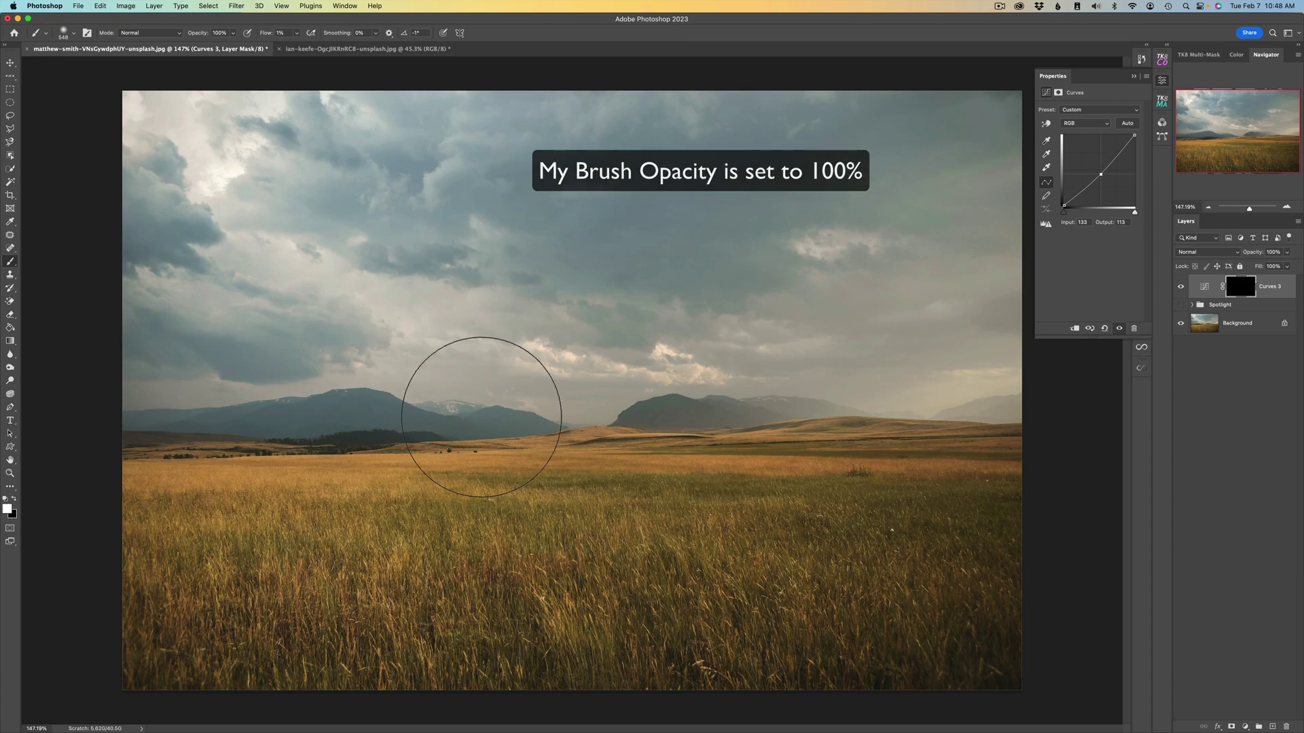
pyautogui.moveTo(835, 575)
pyautogui.mouseDown()
pyautogui.moveTo(899, 588)
pyautogui.moveTo(953, 572)
pyautogui.moveTo(956, 542)
pyautogui.moveTo(913, 569)
pyautogui.moveTo(936, 532)
pyautogui.moveTo(860, 596)
pyautogui.moveTo(968, 551)
pyautogui.moveTo(982, 529)
pyautogui.moveTo(954, 531)
pyautogui.moveTo(983, 535)
pyautogui.moveTo(952, 590)
pyautogui.moveTo(1011, 628)
pyautogui.moveTo(1012, 643)
pyautogui.moveTo(939, 670)
pyautogui.moveTo(937, 571)
pyautogui.moveTo(914, 605)
pyautogui.moveTo(882, 599)
pyautogui.moveTo(807, 661)
pyautogui.moveTo(706, 652)
pyautogui.moveTo(724, 571)
pyautogui.moveTo(695, 559)
pyautogui.moveTo(720, 659)
pyautogui.moveTo(778, 656)
pyautogui.moveTo(663, 662)
pyautogui.moveTo(597, 634)
pyautogui.moveTo(589, 610)
pyautogui.moveTo(444, 669)
pyautogui.moveTo(321, 640)
pyautogui.moveTo(256, 602)
pyautogui.moveTo(208, 628)
pyautogui.moveTo(169, 605)
pyautogui.moveTo(153, 554)
pyautogui.moveTo(179, 491)
pyautogui.moveTo(225, 527)
pyautogui.moveTo(158, 498)
pyautogui.moveTo(189, 453)
pyautogui.moveTo(215, 443)
pyautogui.moveTo(203, 430)
pyautogui.moveTo(160, 435)
pyautogui.moveTo(200, 337)
pyautogui.moveTo(174, 281)
pyautogui.moveTo(146, 273)
pyautogui.moveTo(131, 331)
pyautogui.moveTo(223, 352)
pyautogui.moveTo(146, 297)
pyautogui.moveTo(168, 258)
pyautogui.moveTo(200, 281)
pyautogui.moveTo(182, 304)
pyautogui.moveTo(315, 177)
pyautogui.moveTo(323, 141)
pyautogui.moveTo(287, 184)
pyautogui.moveTo(283, 162)
pyautogui.moveTo(342, 136)
pyautogui.moveTo(360, 171)
pyautogui.moveTo(220, 137)
pyautogui.moveTo(252, 150)
pyautogui.moveTo(216, 191)
pyautogui.moveTo(339, 142)
pyautogui.moveTo(352, 199)
pyautogui.moveTo(352, 166)
pyautogui.moveTo(398, 135)
pyautogui.moveTo(452, 178)
pyautogui.moveTo(477, 222)
pyautogui.moveTo(488, 131)
pyautogui.moveTo(609, 239)
pyautogui.moveTo(620, 276)
pyautogui.moveTo(539, 160)
pyautogui.moveTo(694, 151)
pyautogui.moveTo(736, 198)
pyautogui.moveTo(826, 134)
pyautogui.moveTo(939, 101)
pyautogui.moveTo(964, 145)
pyautogui.moveTo(925, 151)
pyautogui.moveTo(969, 152)
pyautogui.moveTo(885, 108)
pyautogui.moveTo(999, 224)
pyautogui.moveTo(1032, 212)
pyautogui.mouseUp()
pyautogui.moveTo(964, 99)
pyautogui.mouseDown()
pyautogui.moveTo(684, 88)
pyautogui.moveTo(885, 305)
pyautogui.moveTo(989, 294)
pyautogui.moveTo(1017, 311)
pyautogui.moveTo(1024, 484)
pyautogui.mouseUp()
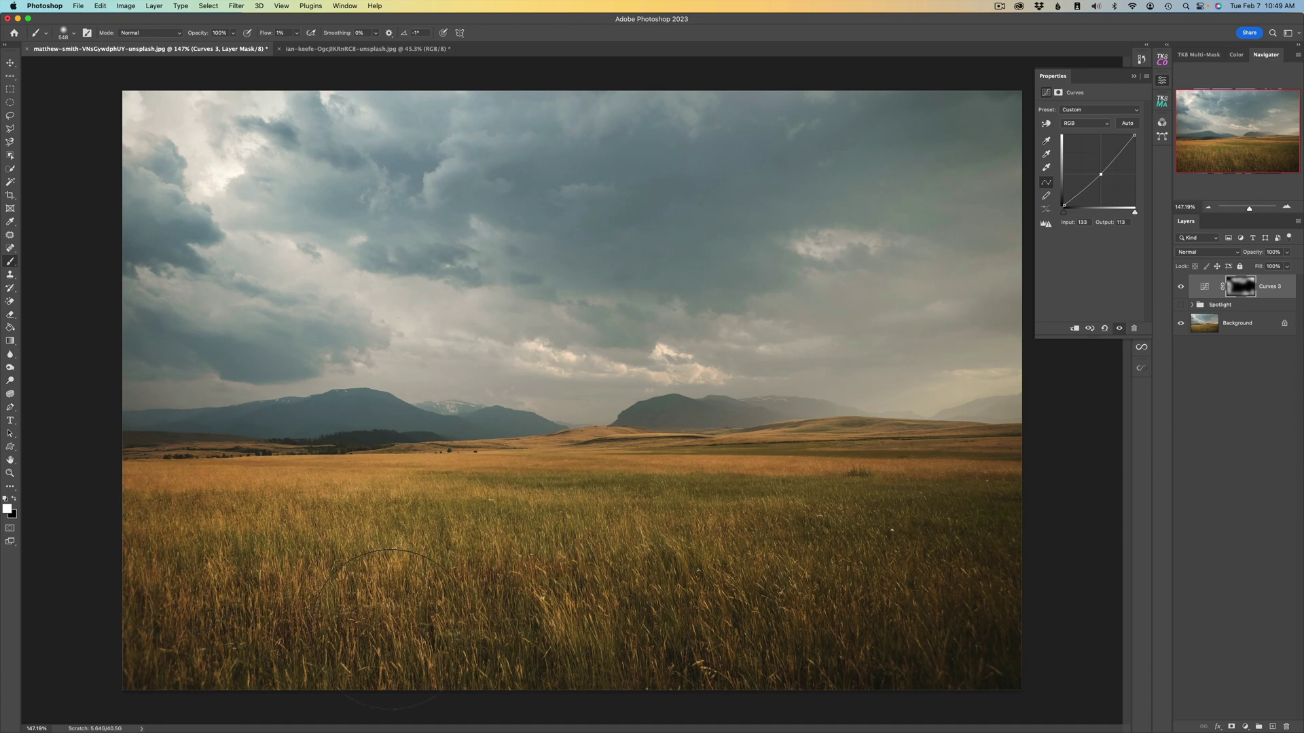
pyautogui.moveTo(384, 628); pyautogui.dragTo(664, 483)
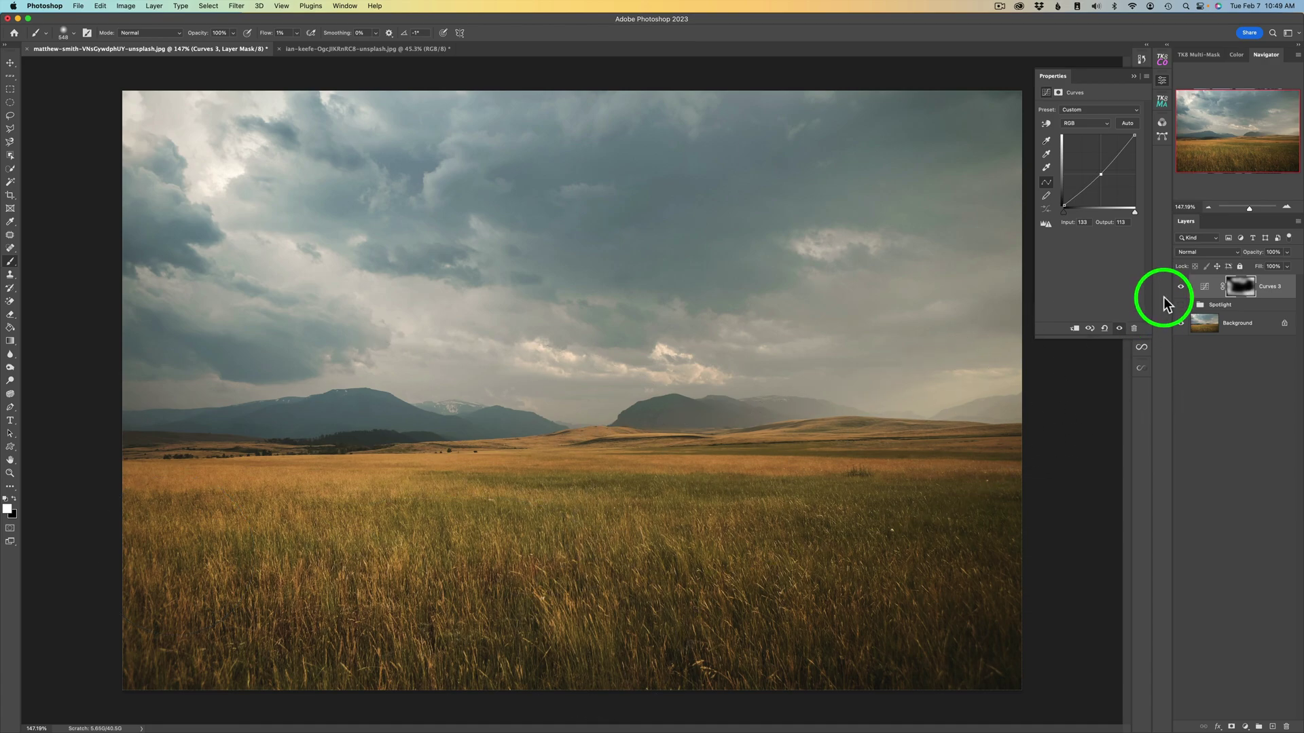
pyautogui.click(1181, 287)
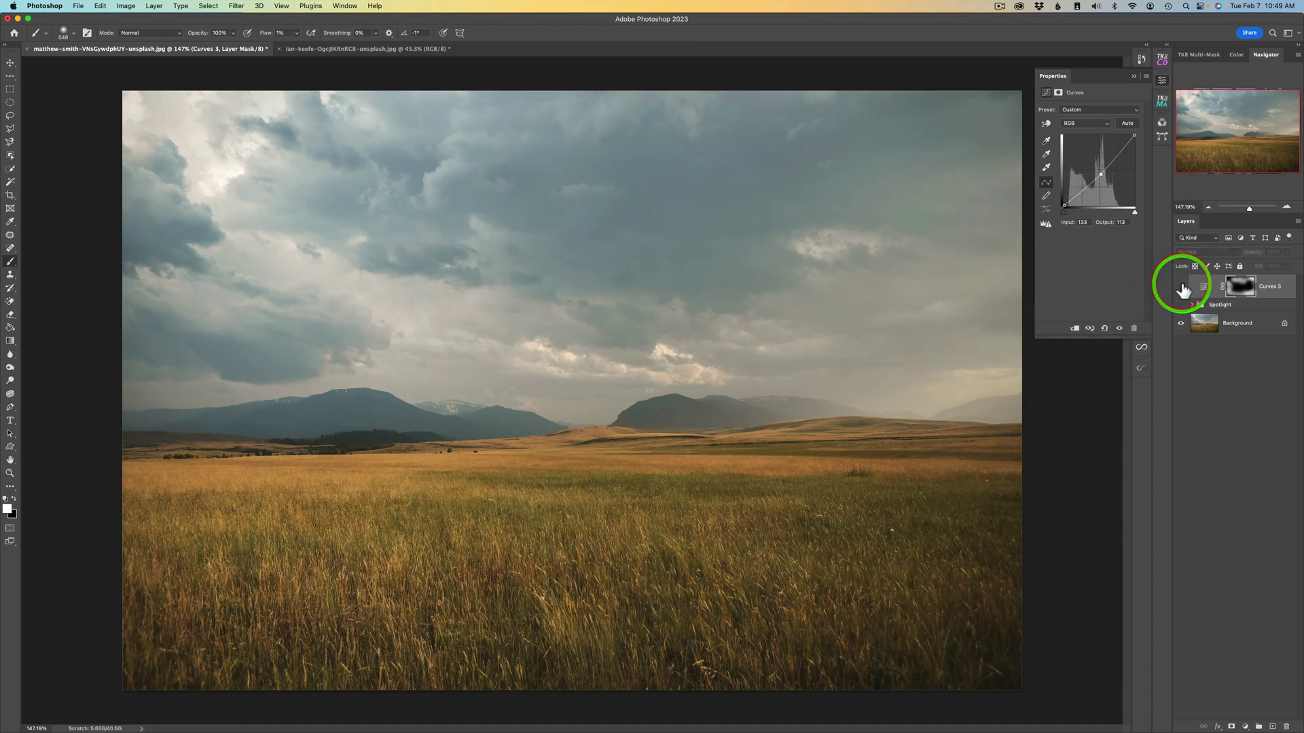
pyautogui.click(1181, 288)
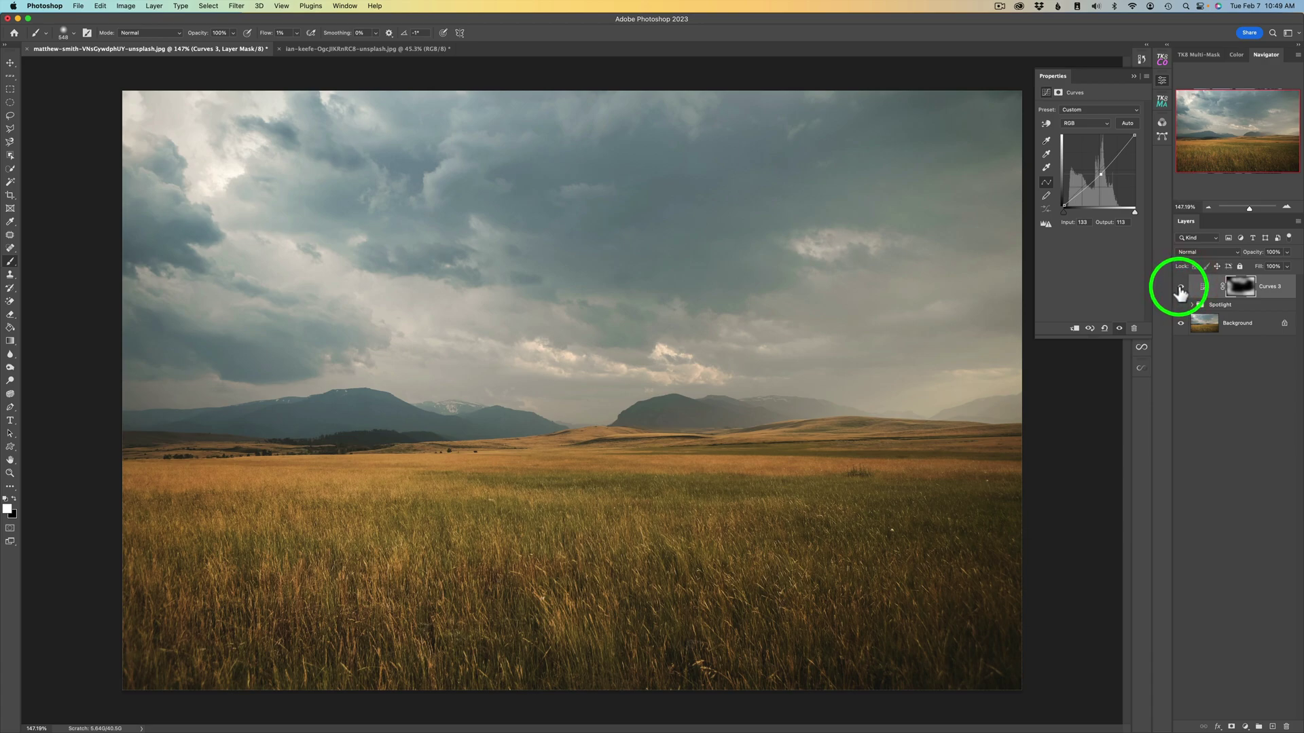
# Step: Add a Curves layer raising the highlights to output 198 at input 181 with a shadow anchor point, and invert its mask to black
pyautogui.click(1245, 726)
pyautogui.click(1256, 555)
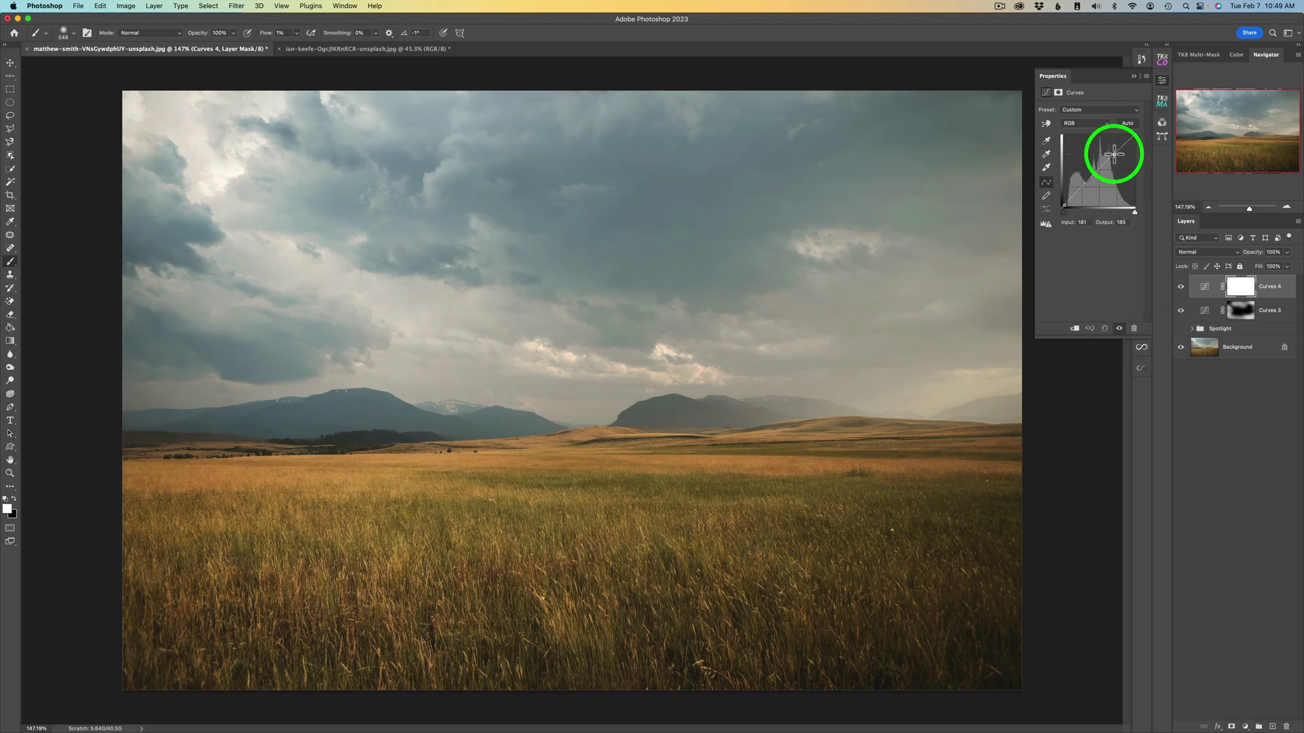
pyautogui.moveTo(1114, 154); pyautogui.dragTo(1114, 149)
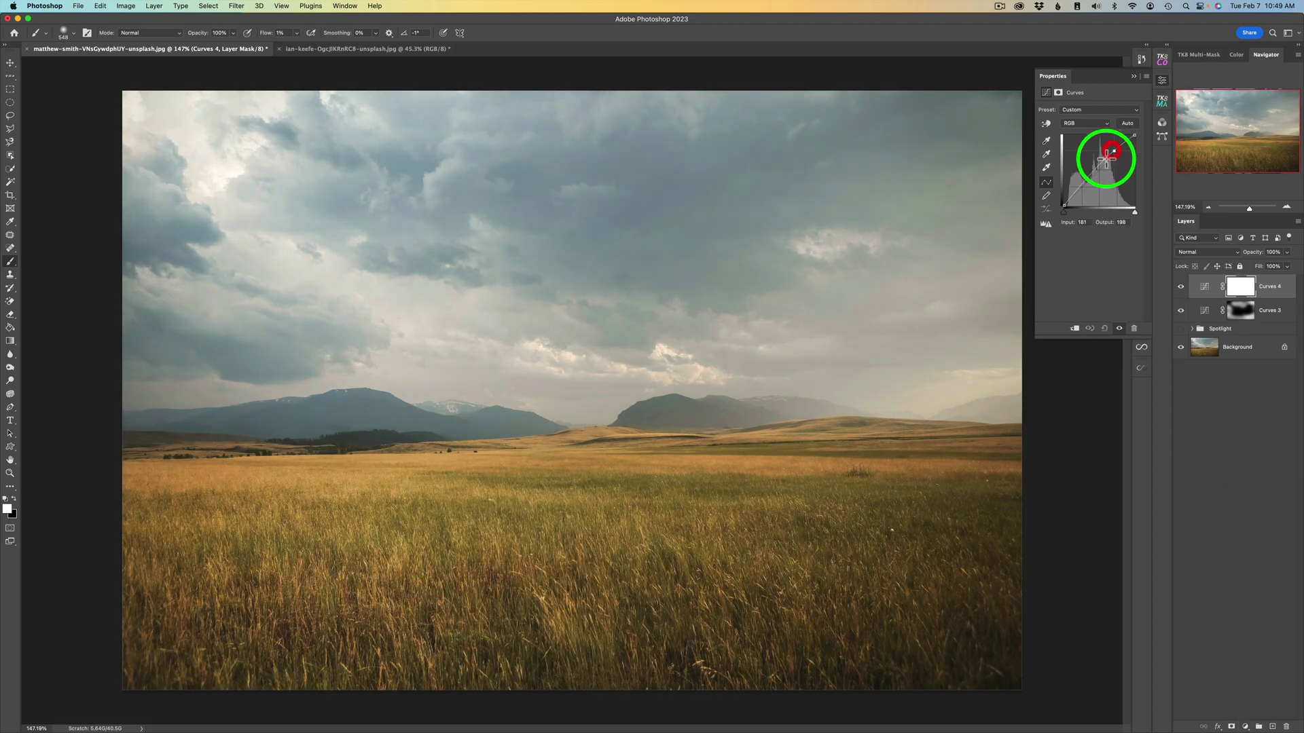
pyautogui.click(1083, 183)
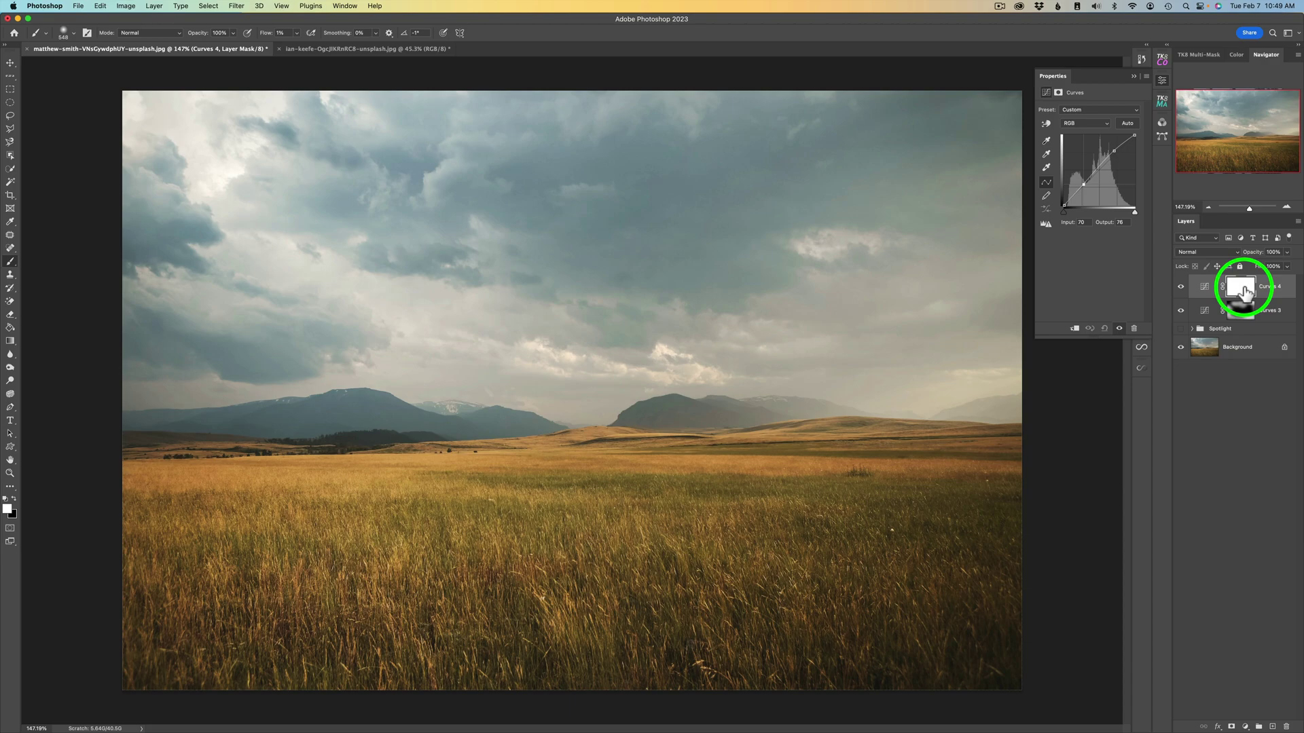
pyautogui.press('super+i')
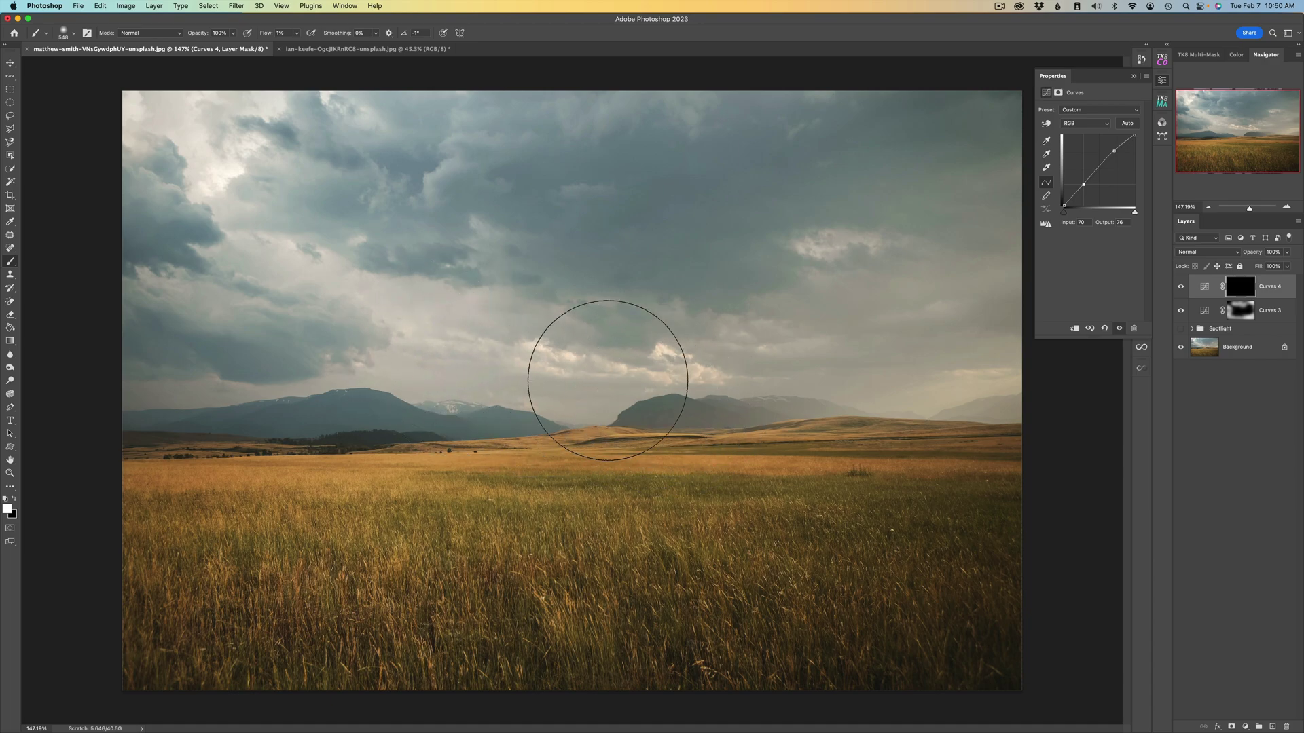
# Step: Paint white on the Curves 4 mask over the bright clouds and central field, and compare with the layer hidden and shown
pyautogui.moveTo(359, 293)
pyautogui.mouseDown()
pyautogui.moveTo(289, 261)
pyautogui.moveTo(527, 374)
pyautogui.moveTo(245, 131)
pyautogui.moveTo(166, 122)
pyautogui.moveTo(189, 159)
pyautogui.moveTo(238, 90)
pyautogui.moveTo(180, 121)
pyautogui.moveTo(208, 155)
pyautogui.mouseUp()
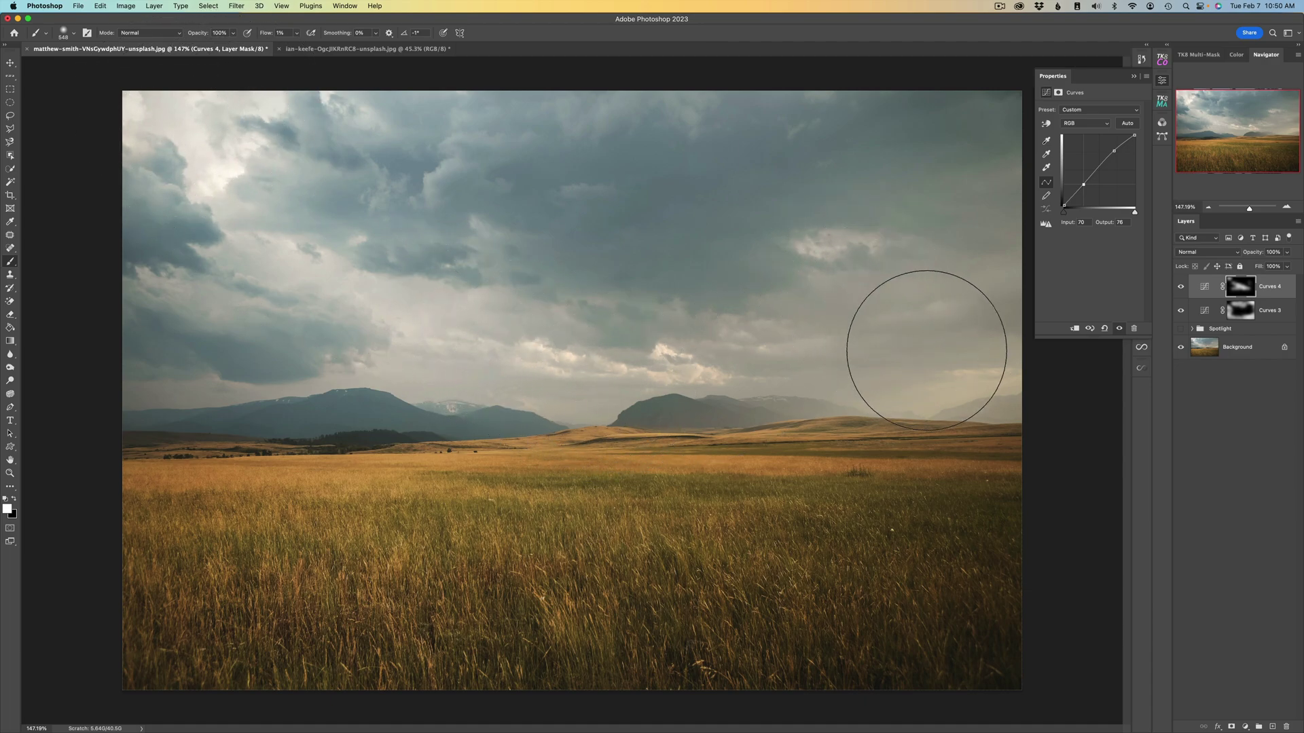
pyautogui.moveTo(888, 387)
pyautogui.mouseDown()
pyautogui.moveTo(797, 437)
pyautogui.moveTo(906, 466)
pyautogui.moveTo(859, 454)
pyautogui.mouseUp()
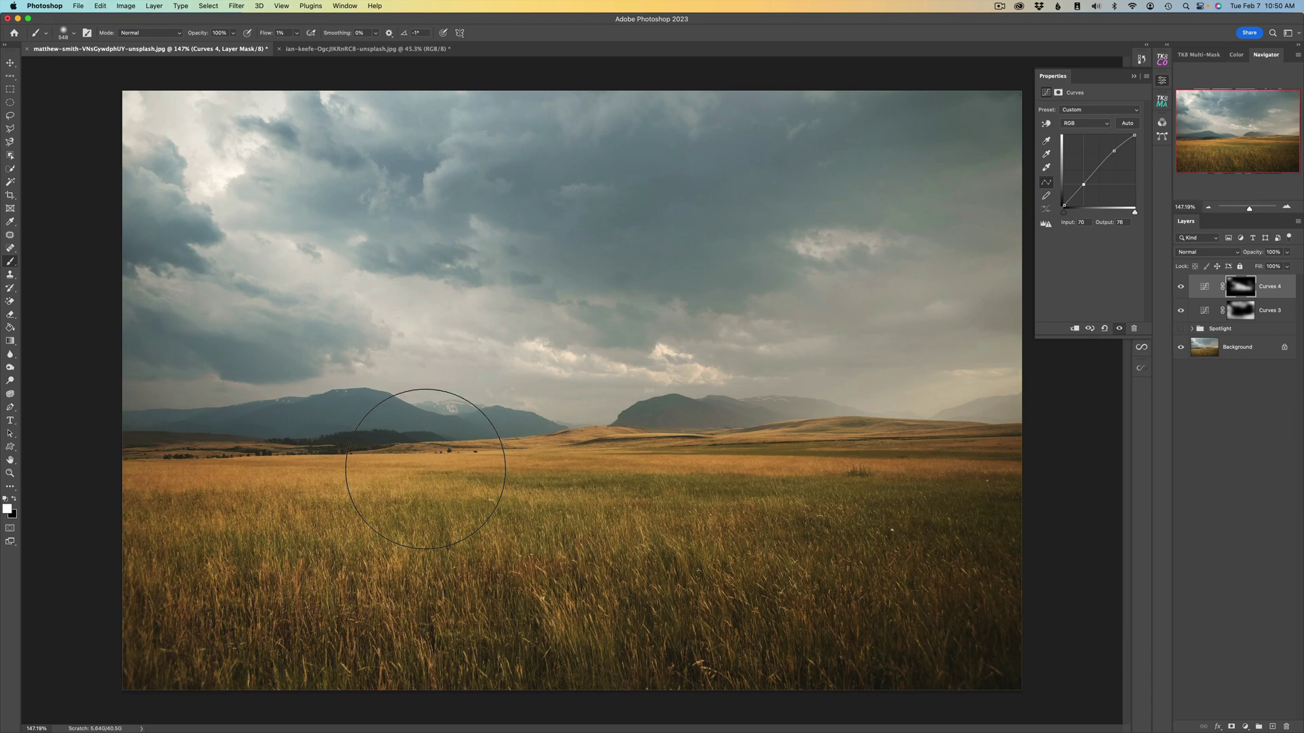
pyautogui.click(1180, 287)
pyautogui.click(1180, 288)
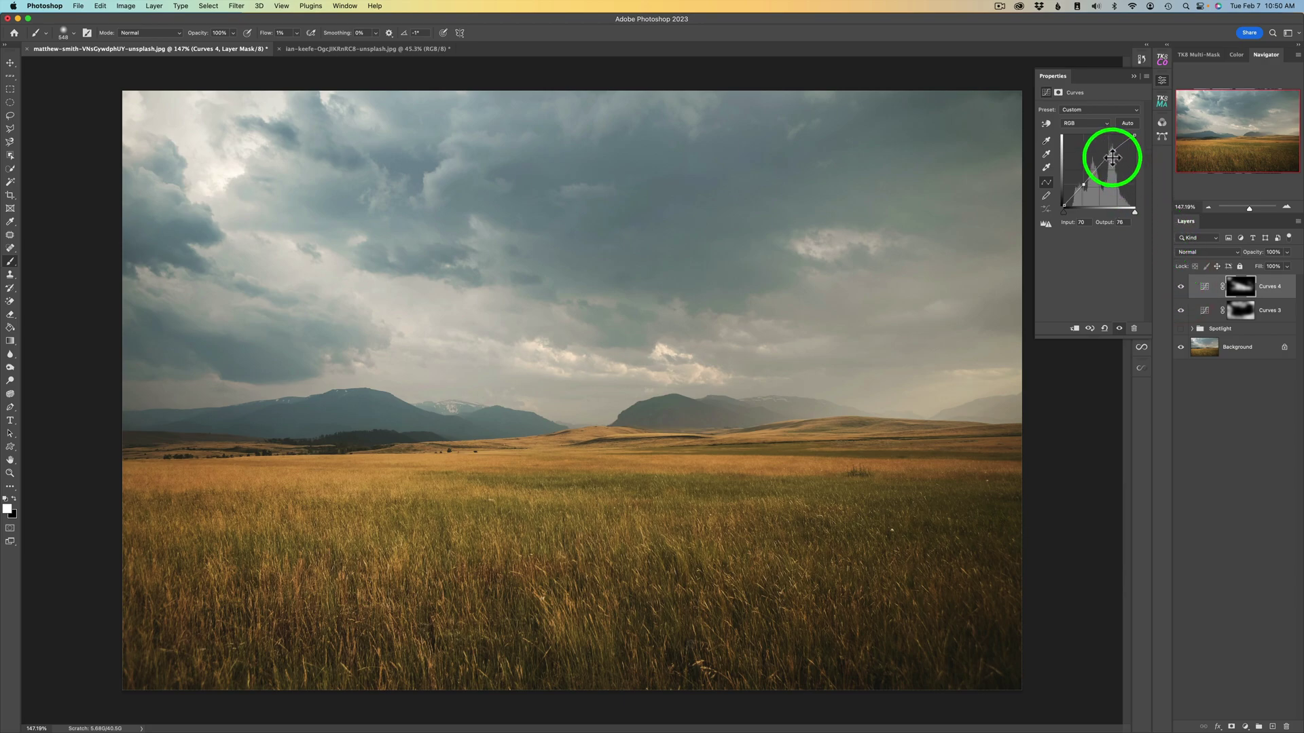
# Step: Raise Curves 4 Red to output 144 at input 125, lower Blue to output 113 at input 128, and compare the layer hidden and shown
pyautogui.click(1104, 127)
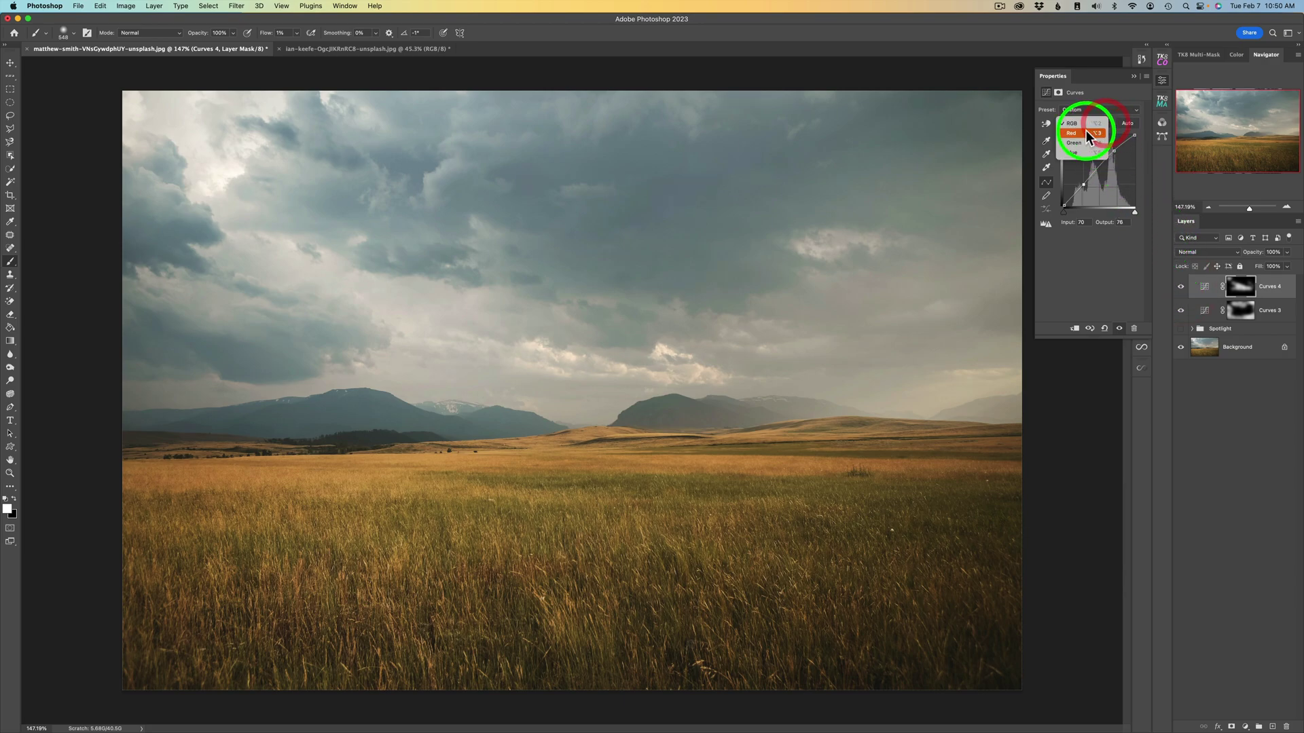
pyautogui.click(1082, 132)
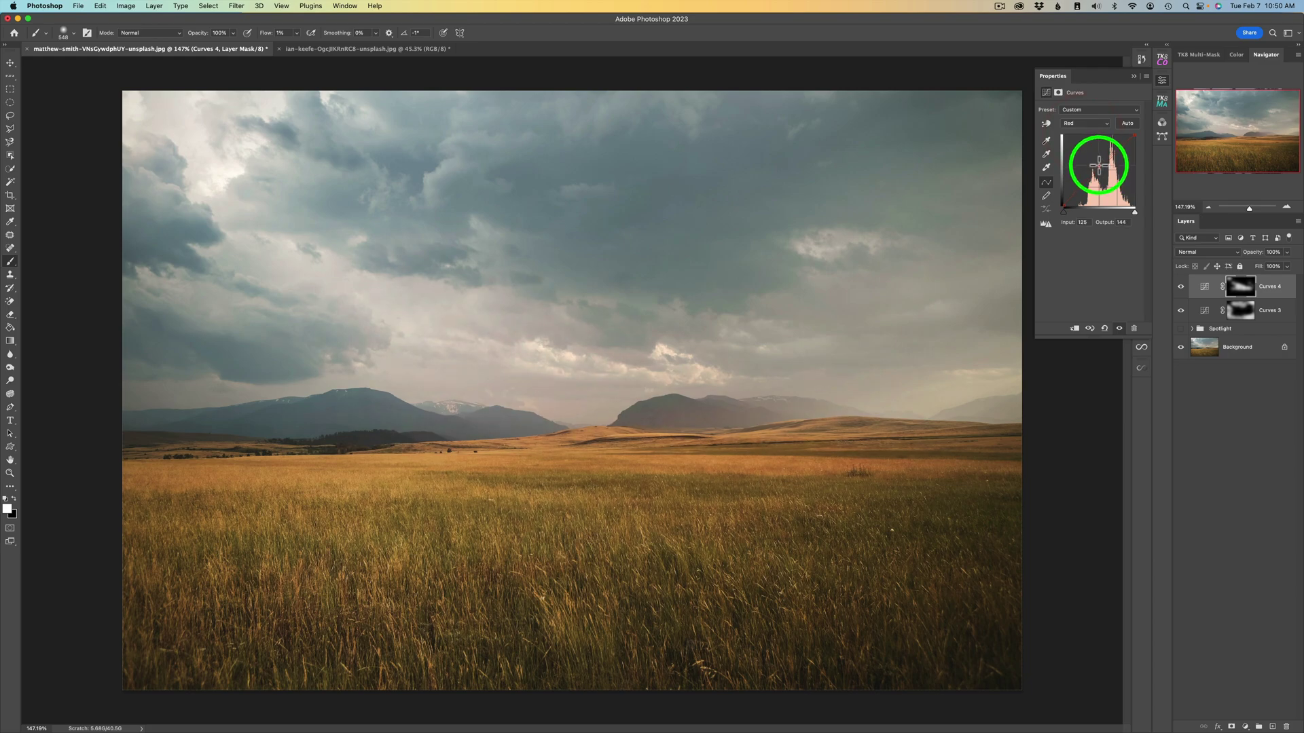
pyautogui.click(1089, 124)
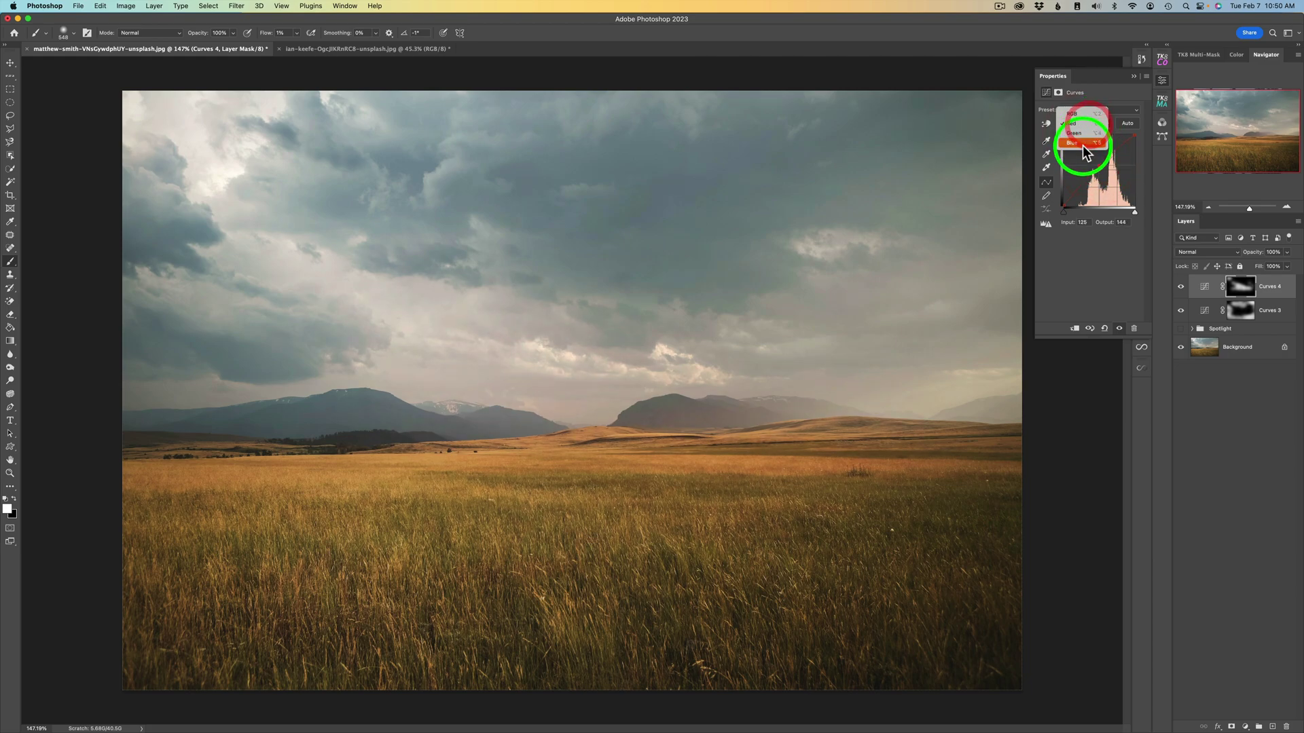
pyautogui.click(1083, 143)
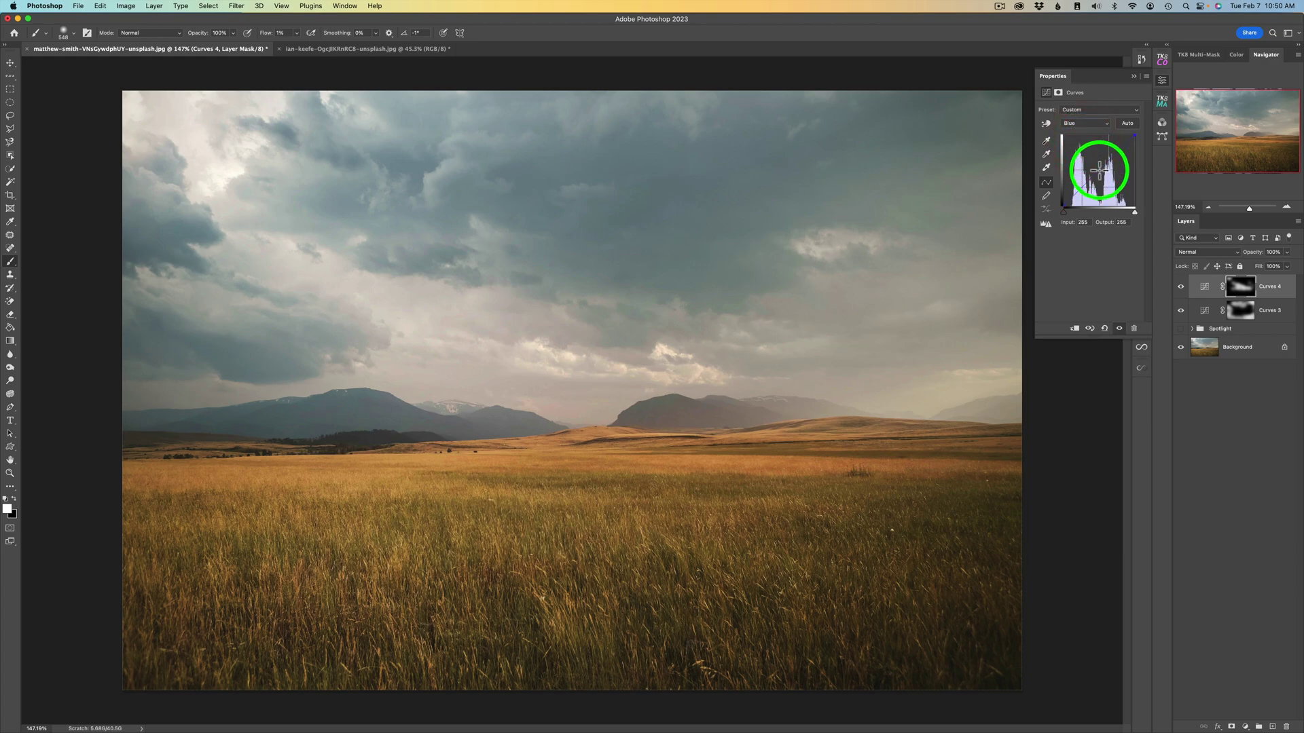
pyautogui.moveTo(1099, 174); pyautogui.dragTo(1101, 178)
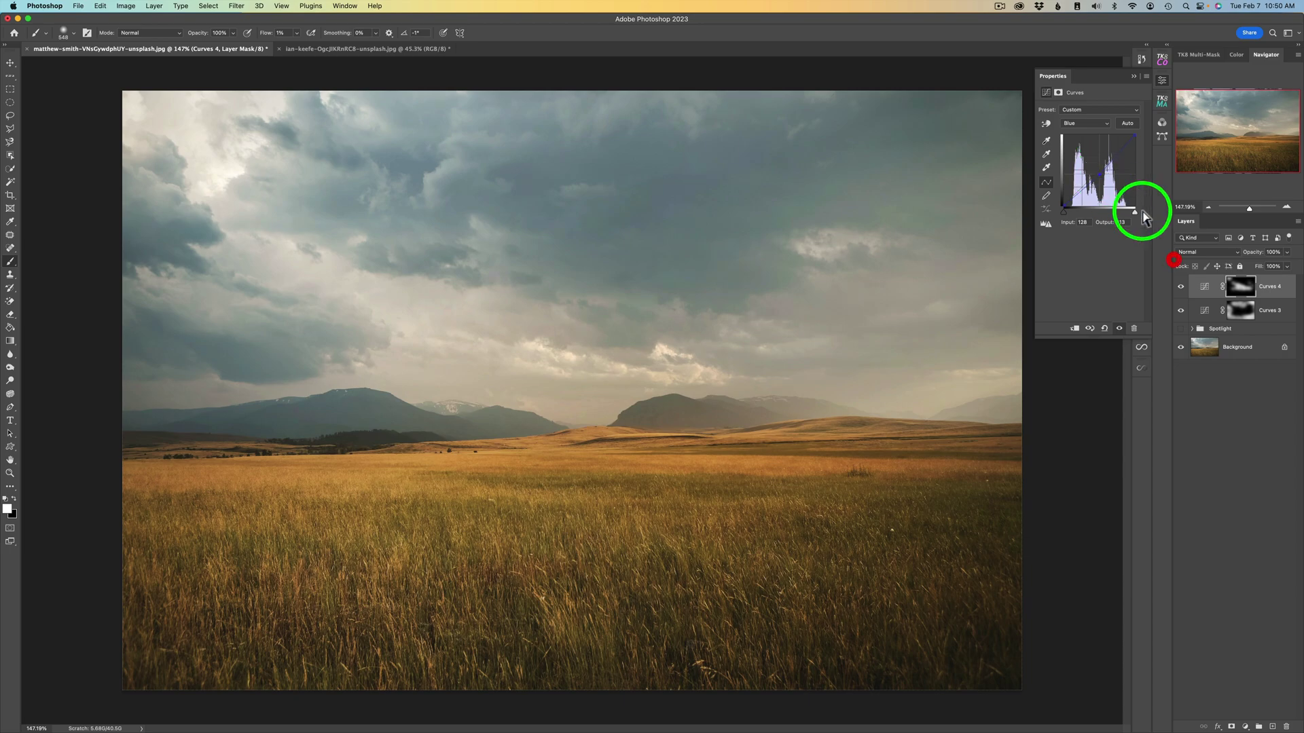
pyautogui.click(1182, 288)
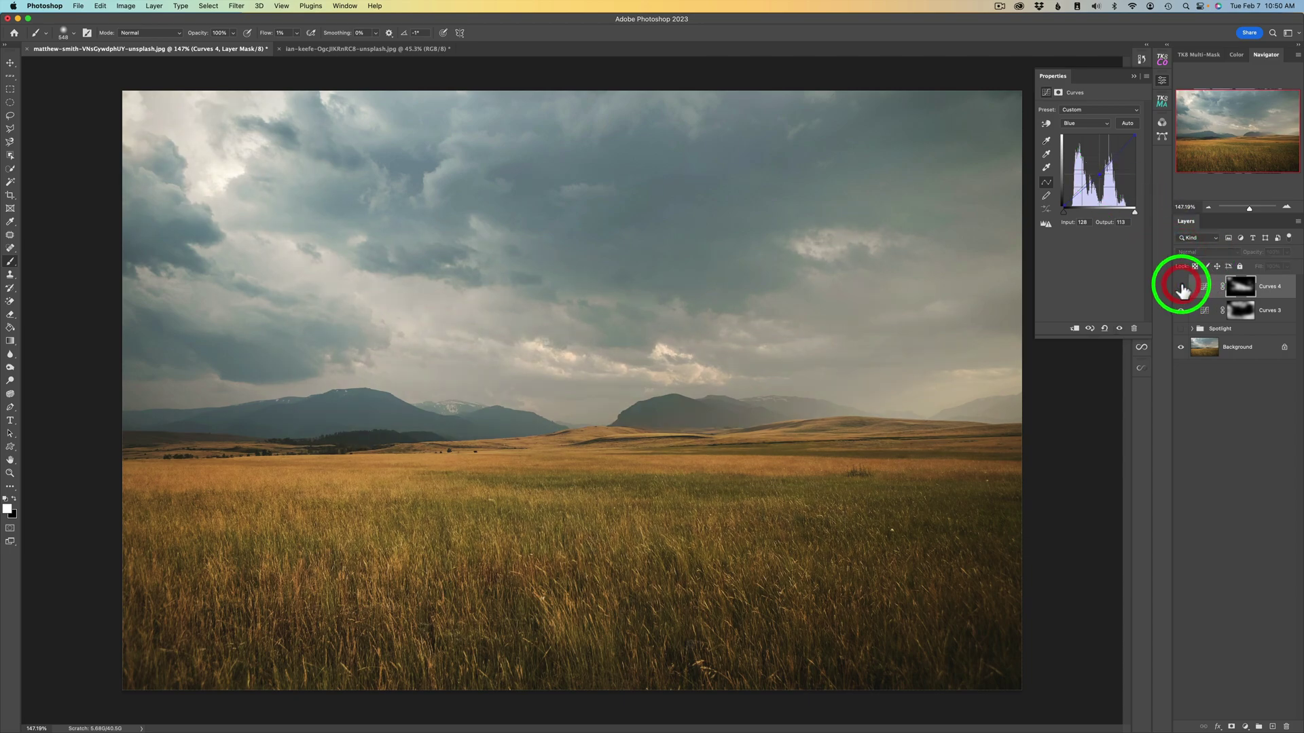
pyautogui.click(1181, 288)
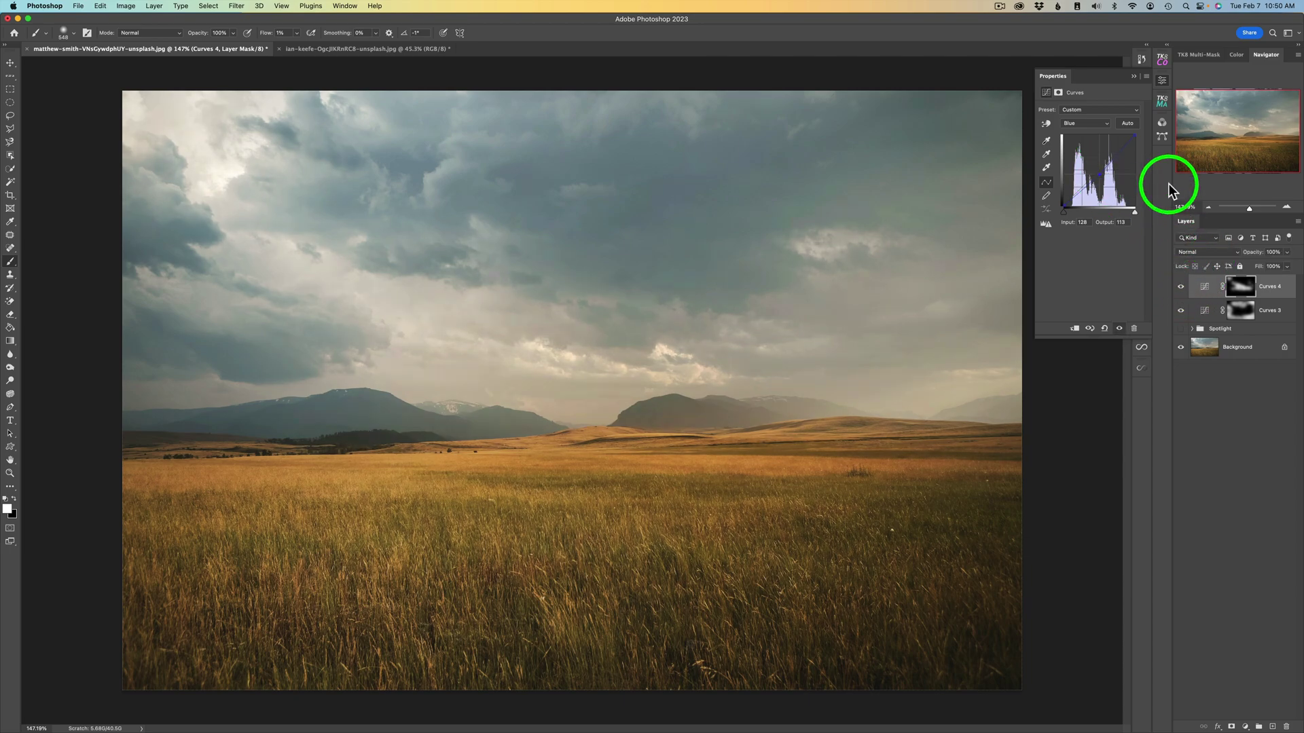
# Step: Raise the highlight point on the Curves 4 RGB curve to output 205
pyautogui.click(1104, 122)
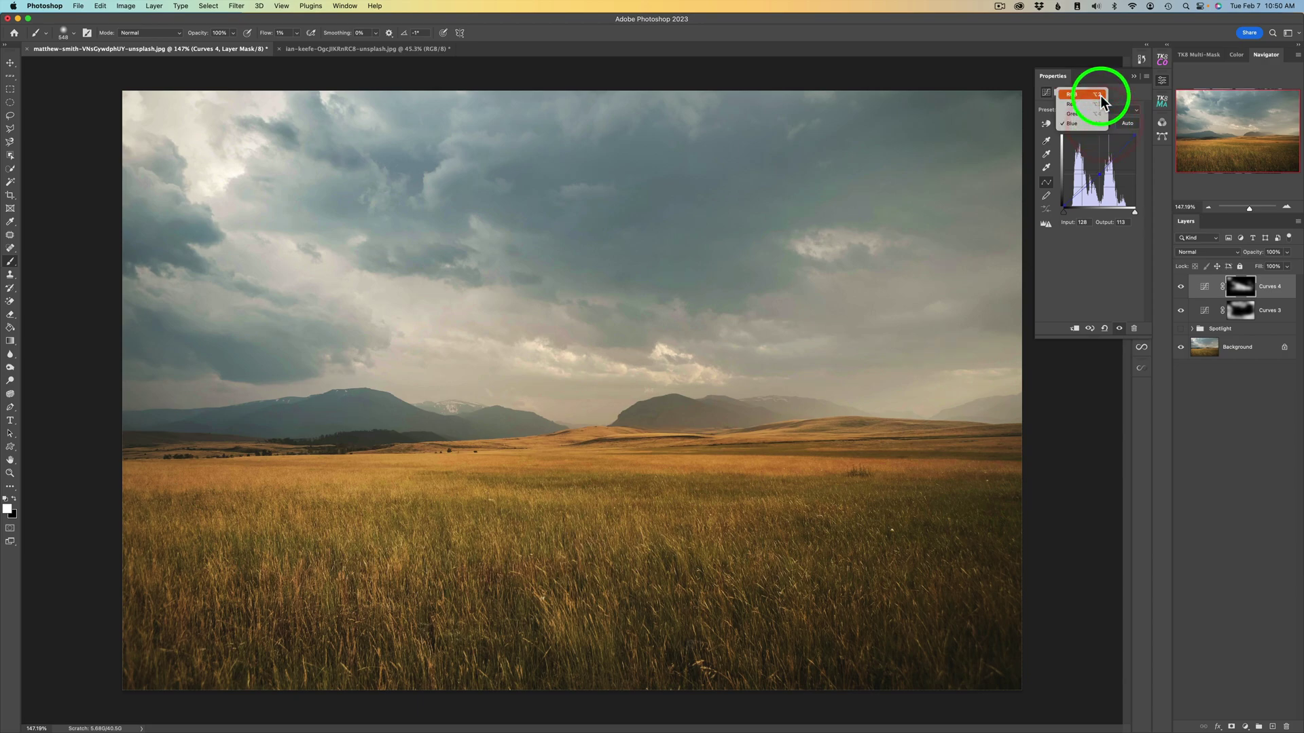
pyautogui.click(1095, 96)
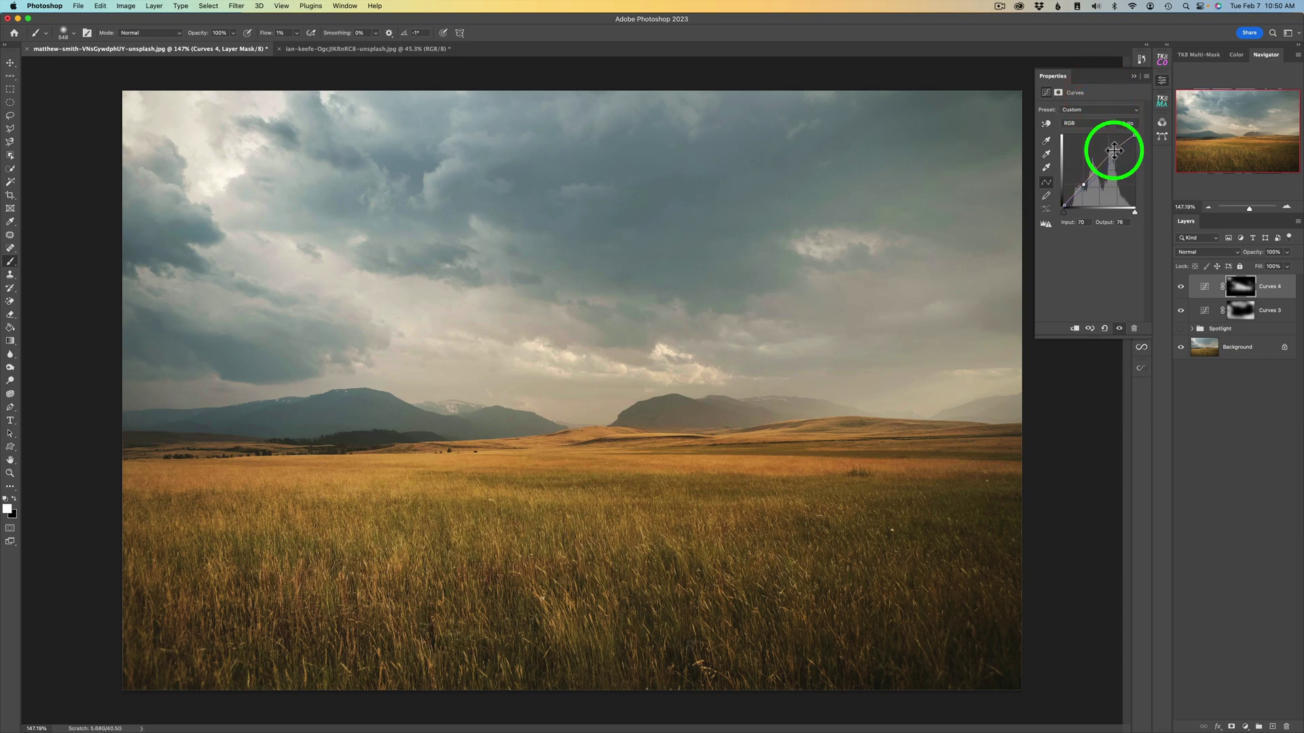
pyautogui.moveTo(1114, 149); pyautogui.dragTo(1114, 146)
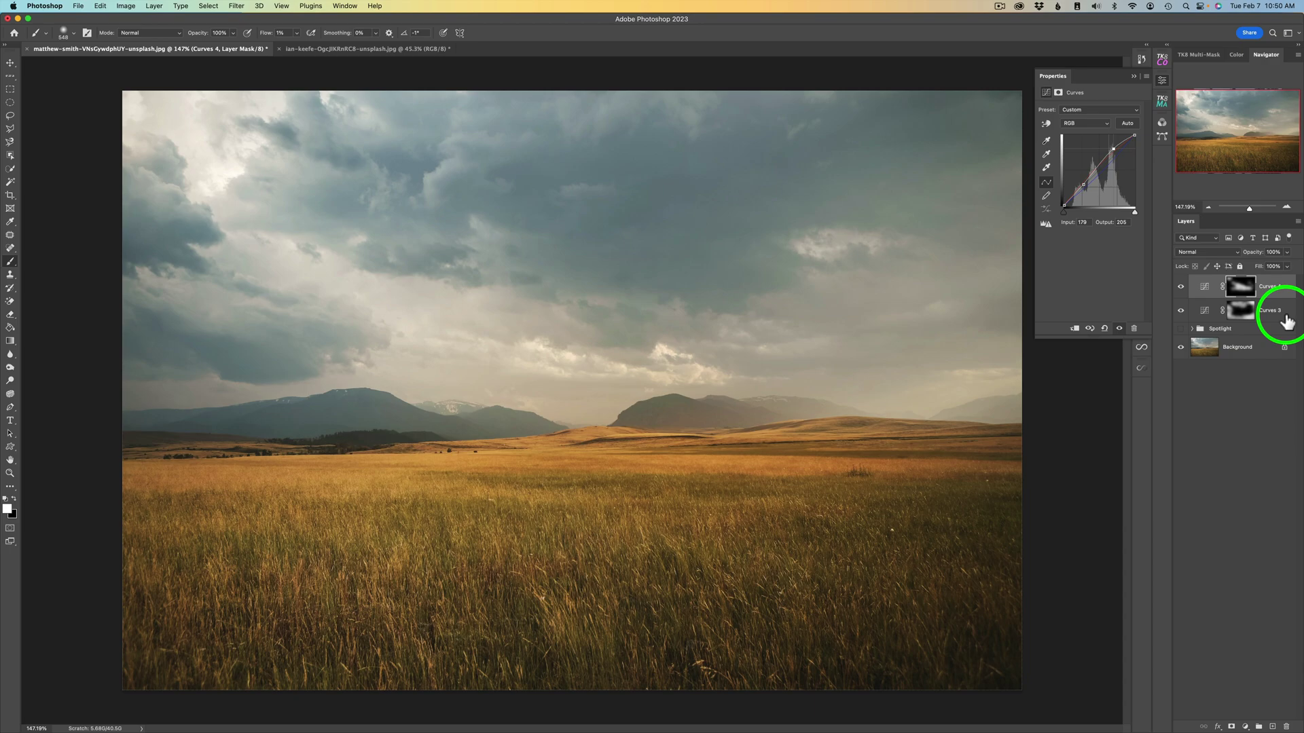
# Step: Group the Curves 3 and Curves 4 layers into a Pass Through group named Paint Spotlight
pyautogui.keyDown('shift'); pyautogui.click(1286, 316); pyautogui.keyUp('shift')
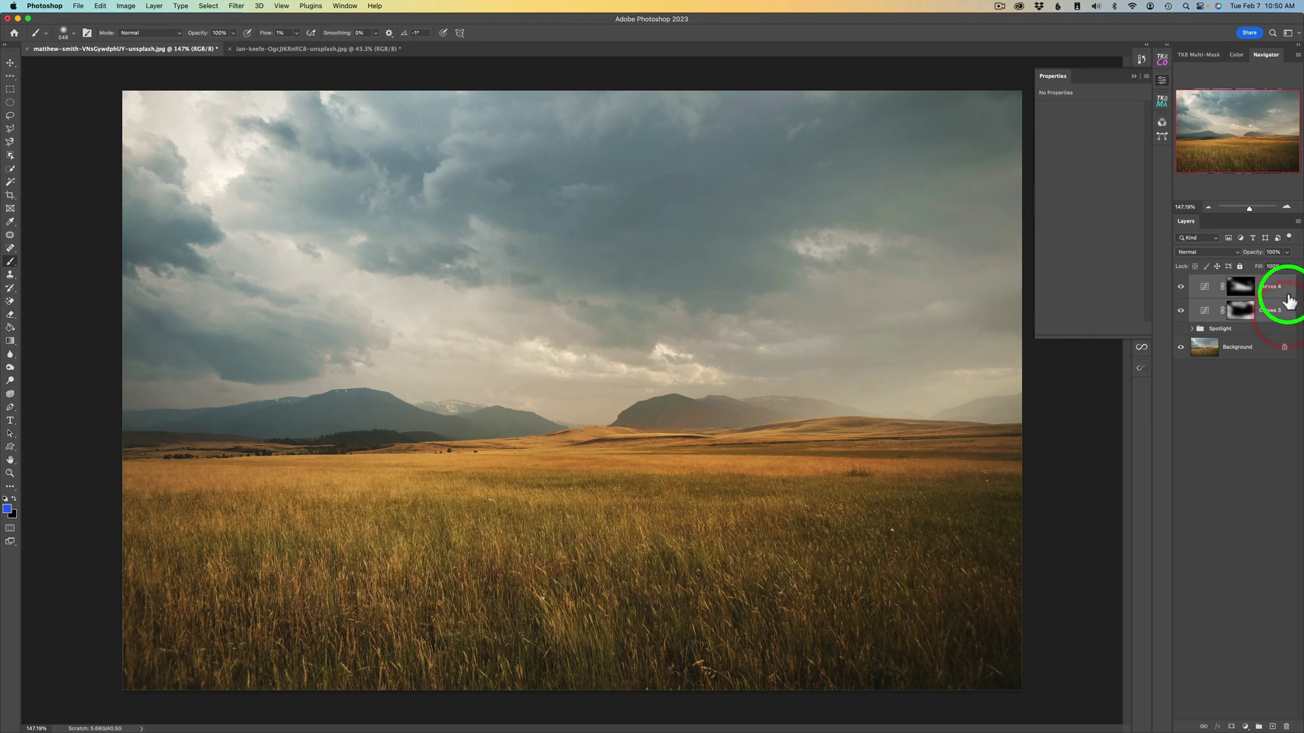
pyautogui.rightClick(1285, 299)
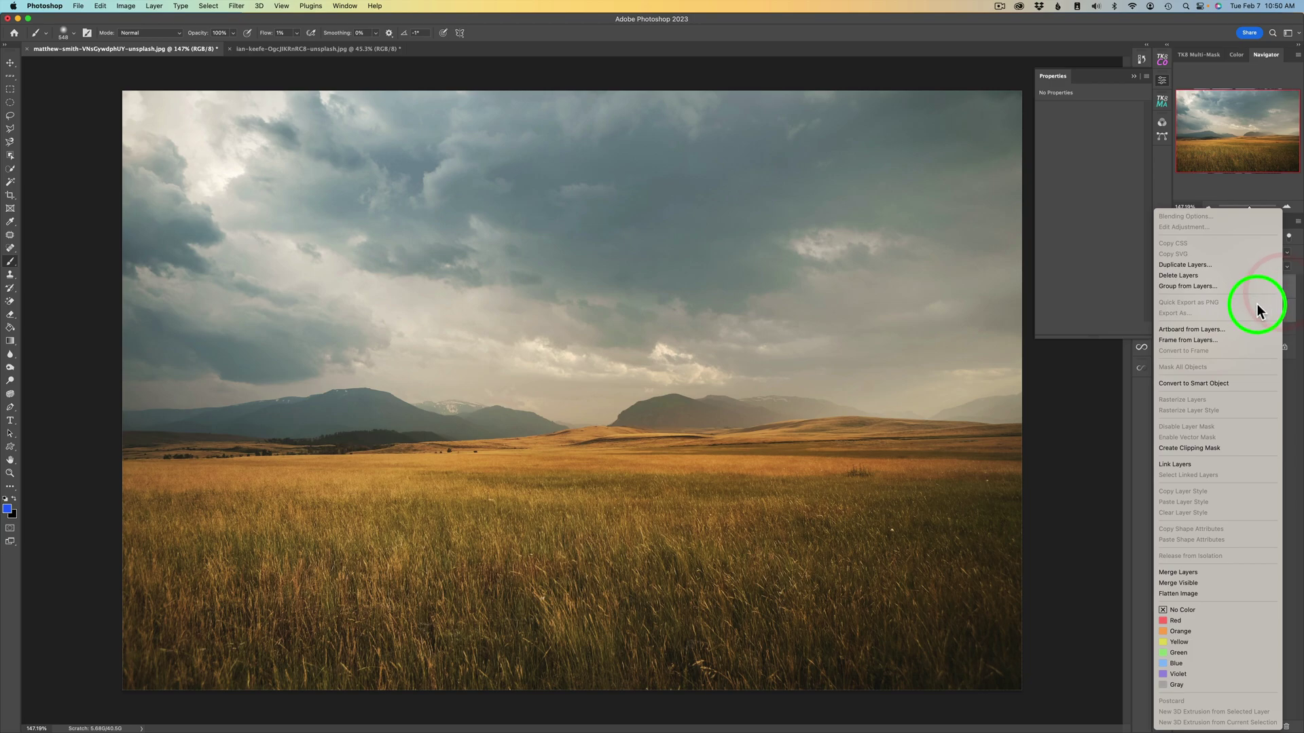
pyautogui.click(1193, 285)
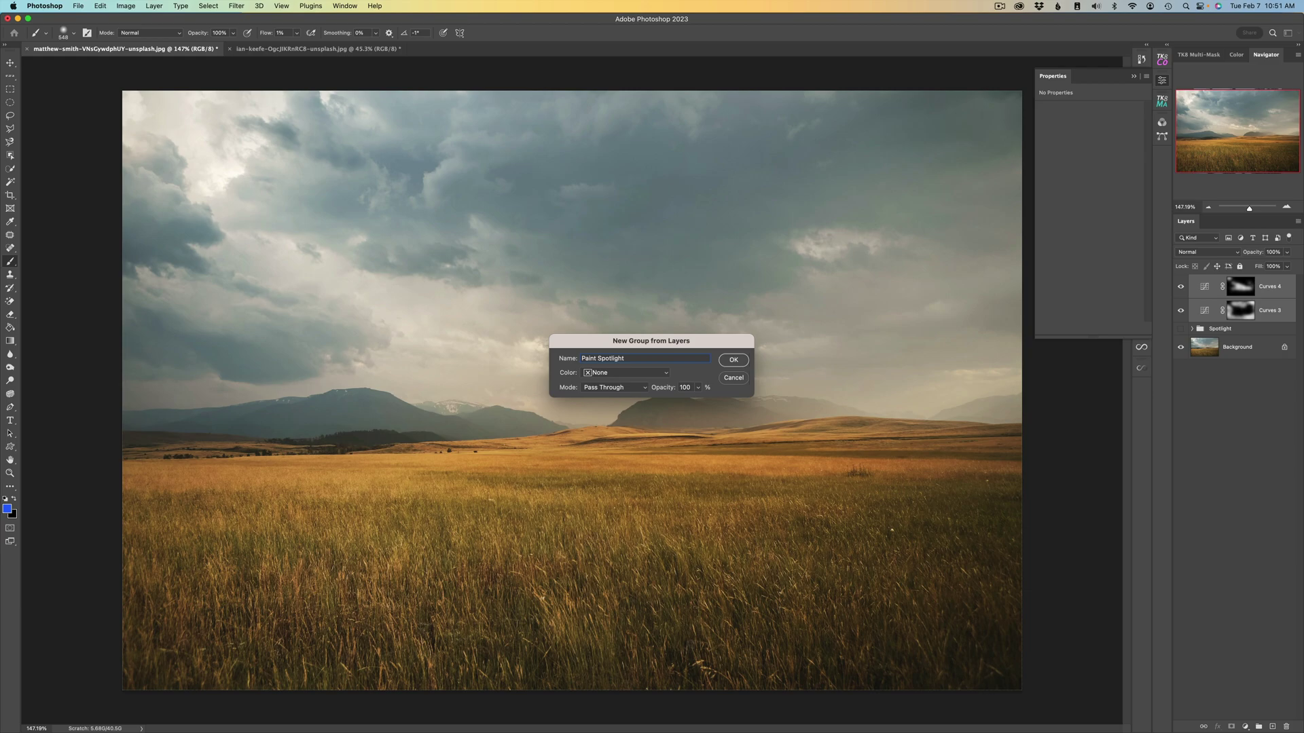
pyautogui.click(734, 361)
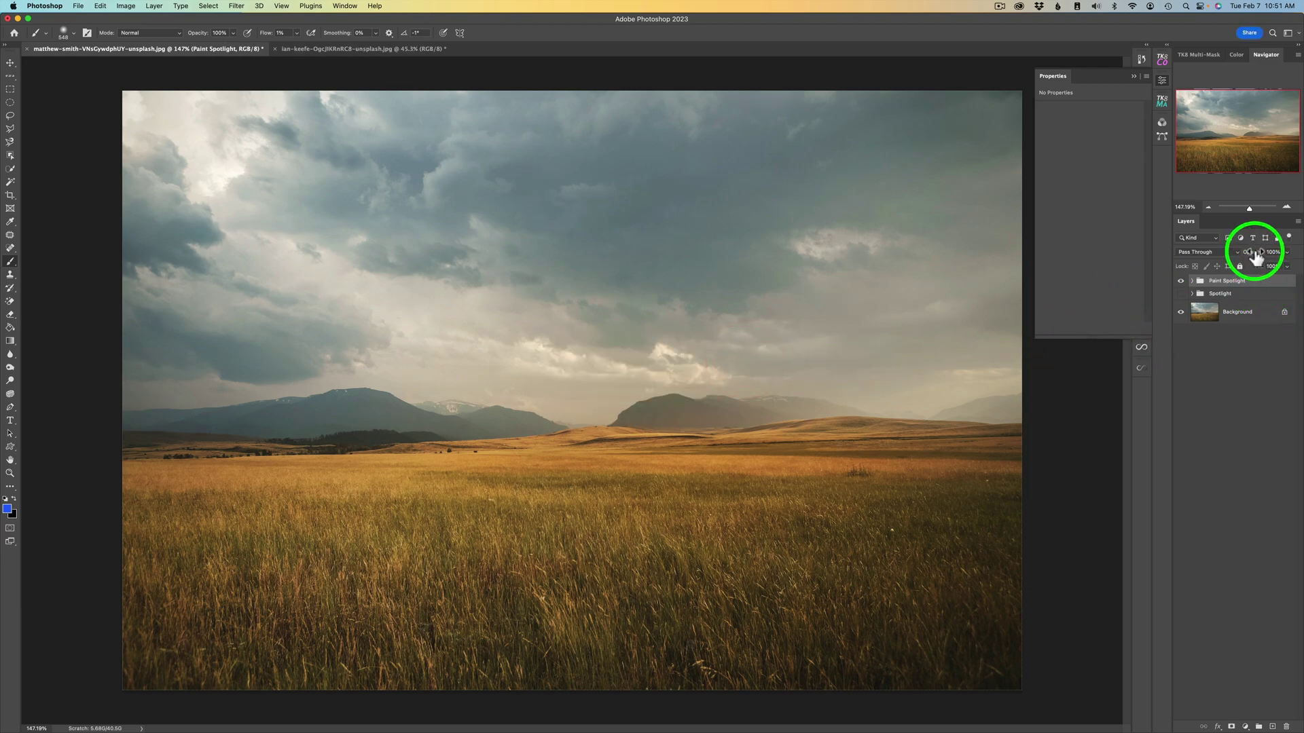
# Step: Inspect the Paint Spotlight group's opacity and layers, and compare its effect with the Spotlight group by hiding and showing each
pyautogui.click(1287, 252)
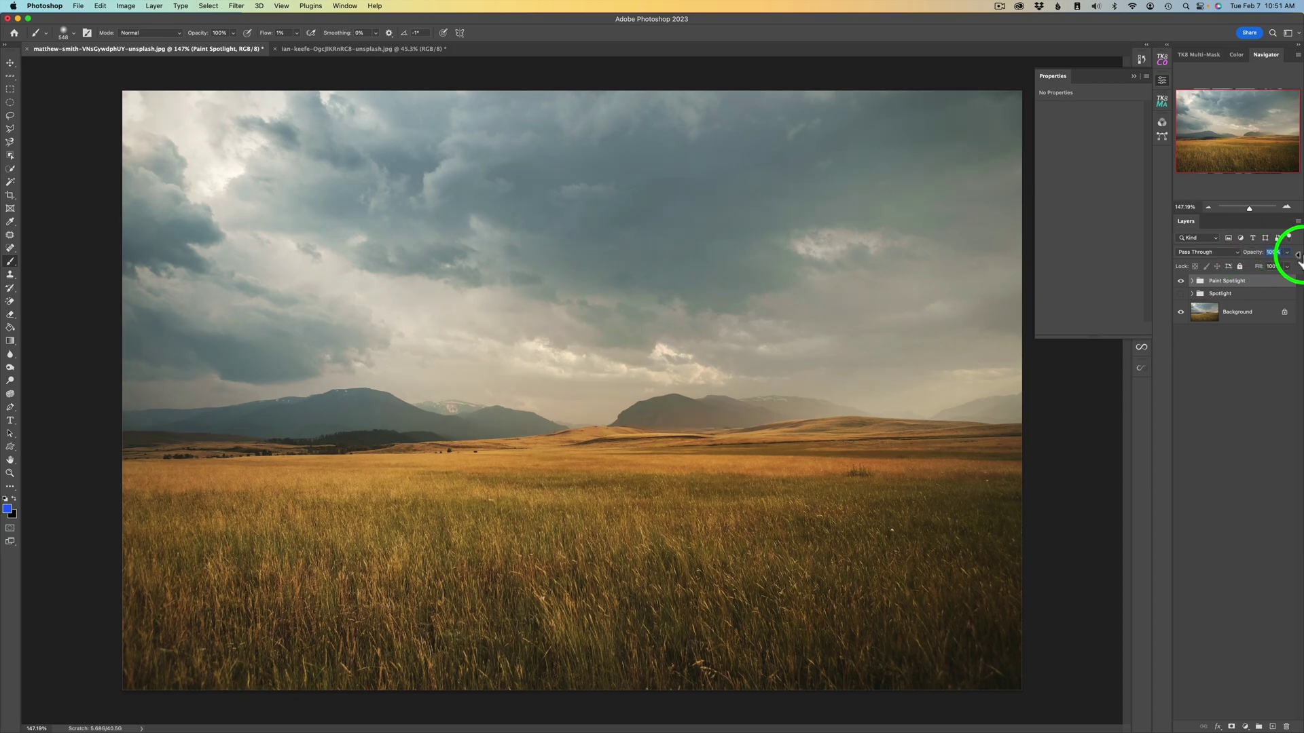
pyautogui.click(1192, 281)
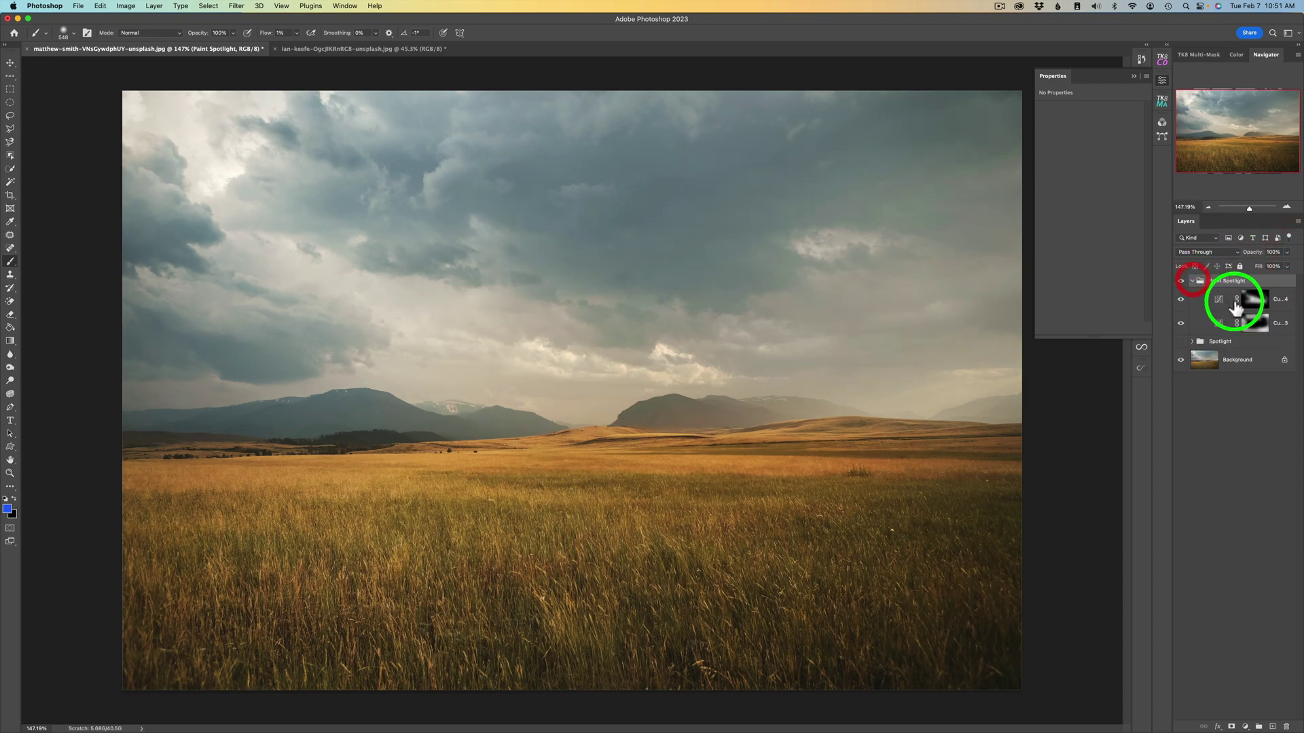
pyautogui.click(1192, 281)
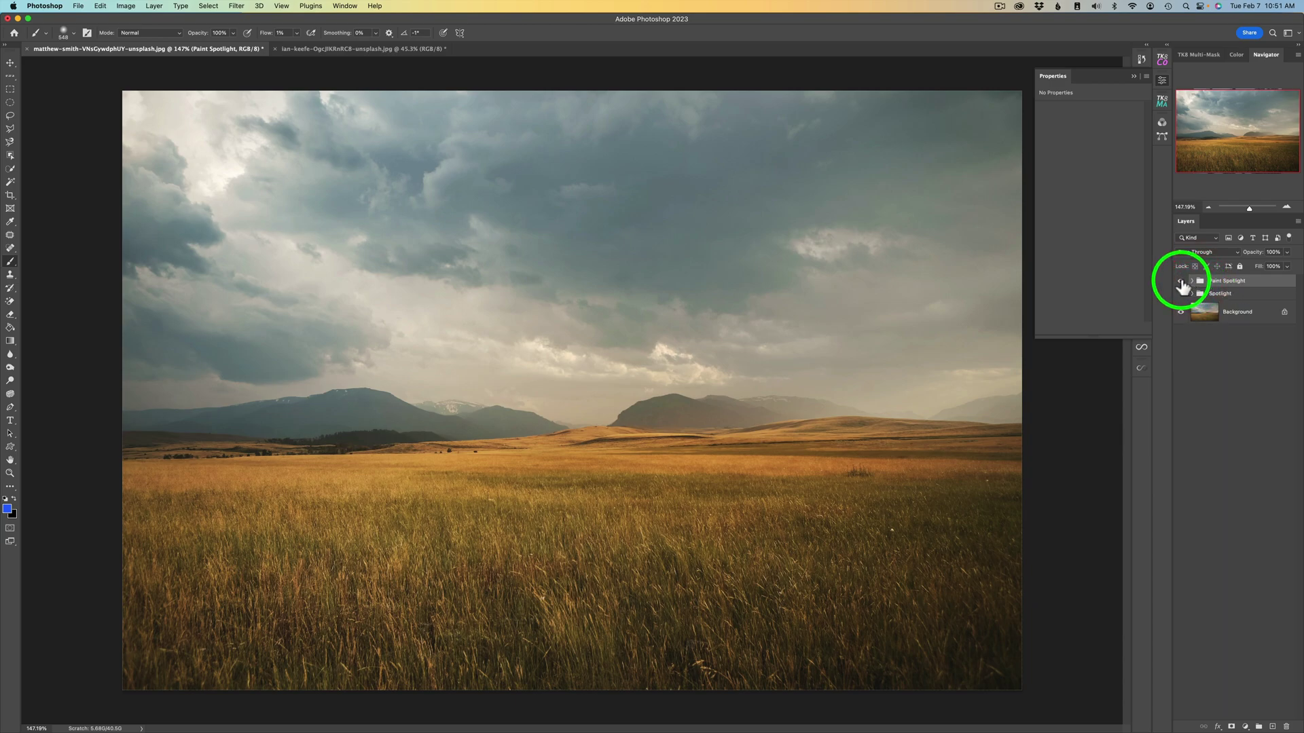
pyautogui.click(1180, 281)
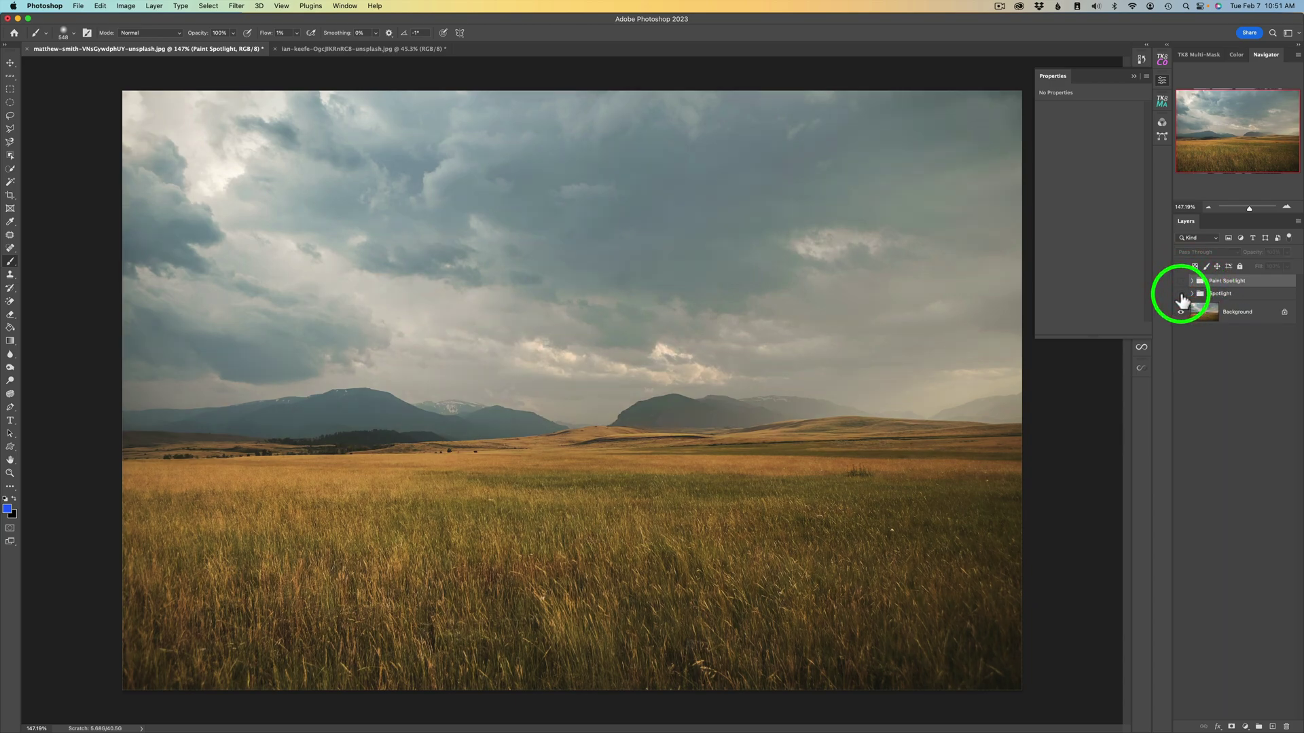
pyautogui.click(1181, 294)
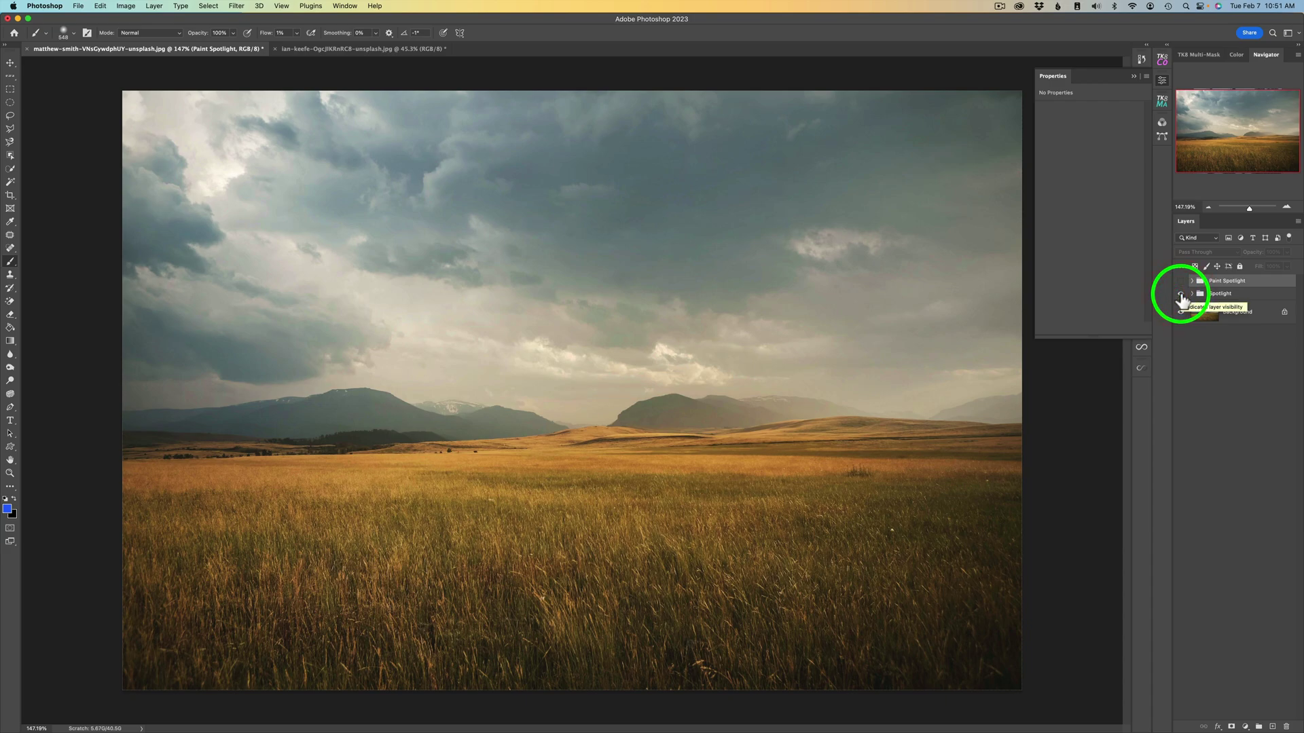
pyautogui.click(1181, 295)
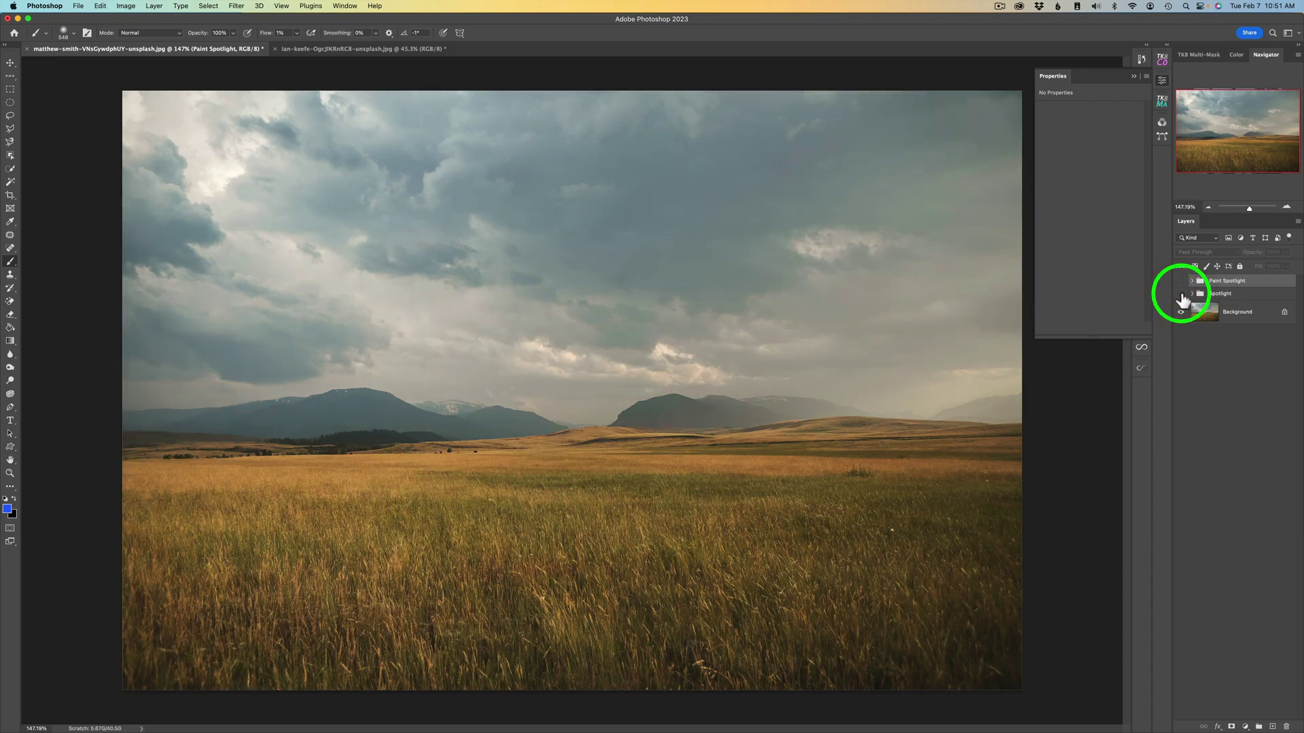
pyautogui.click(1181, 281)
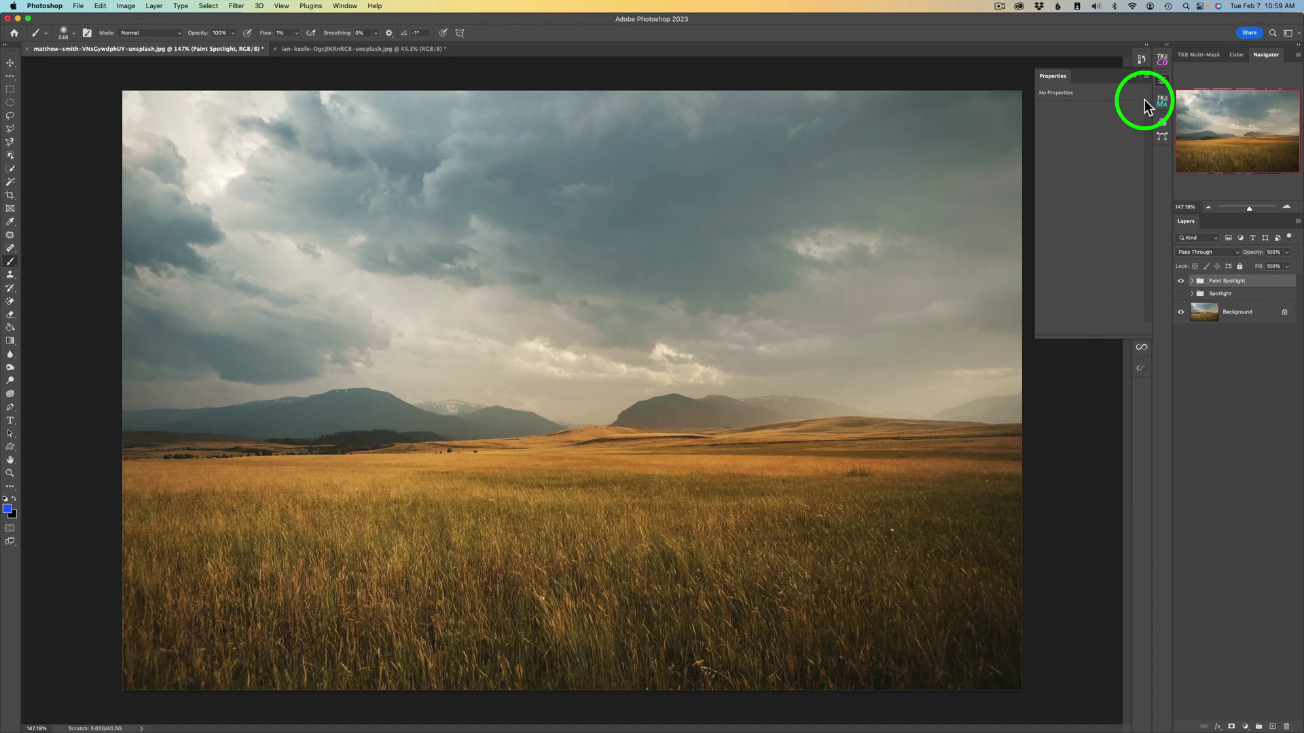
# Step: In the snowy lakeside cabin photo, add a Curves layer lowering the midtones to output 109 at input 133, and invert its mask to black
pyautogui.click(373, 51)
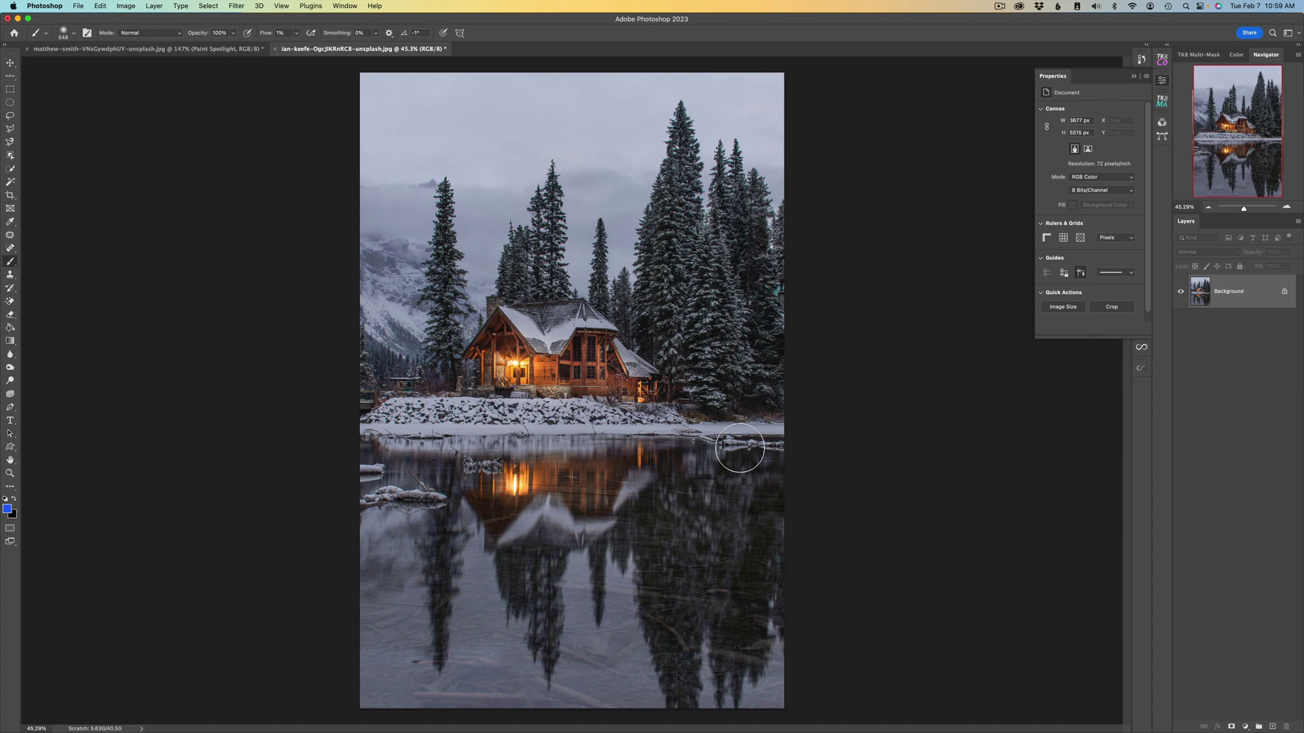
pyautogui.click(1246, 726)
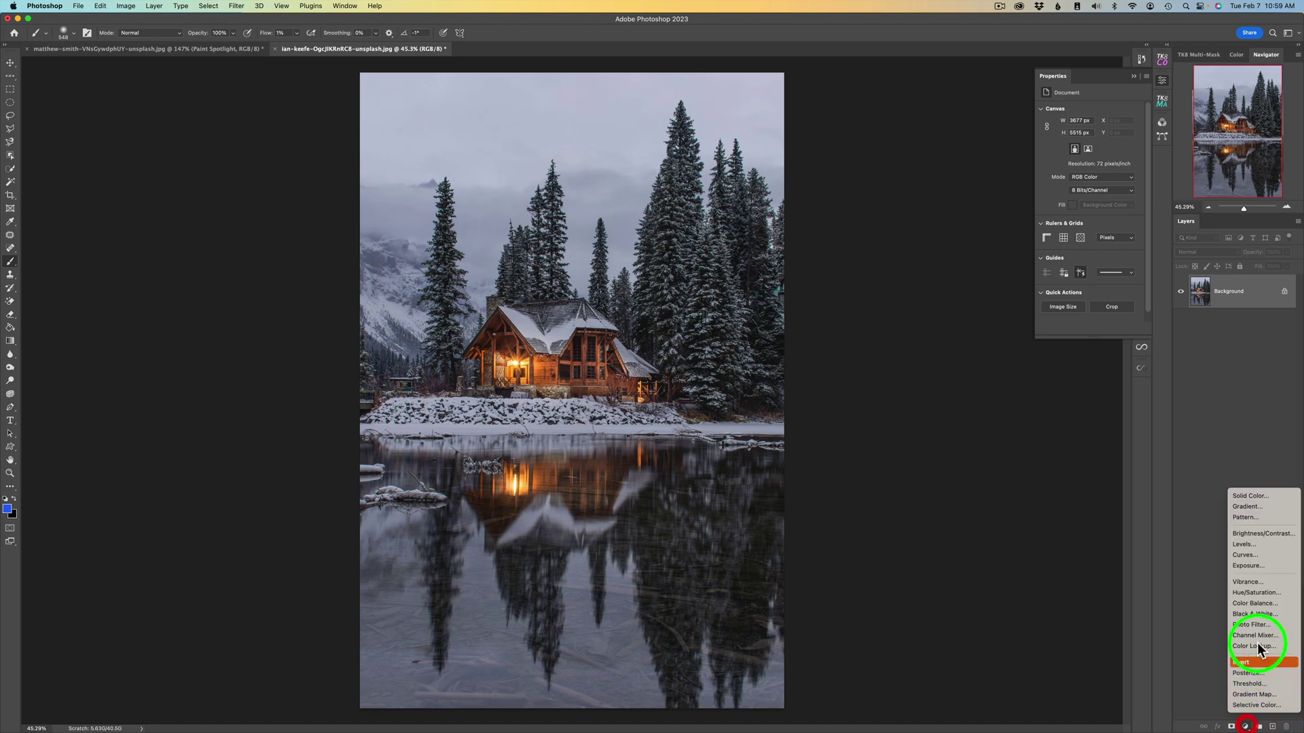
pyautogui.click(1256, 556)
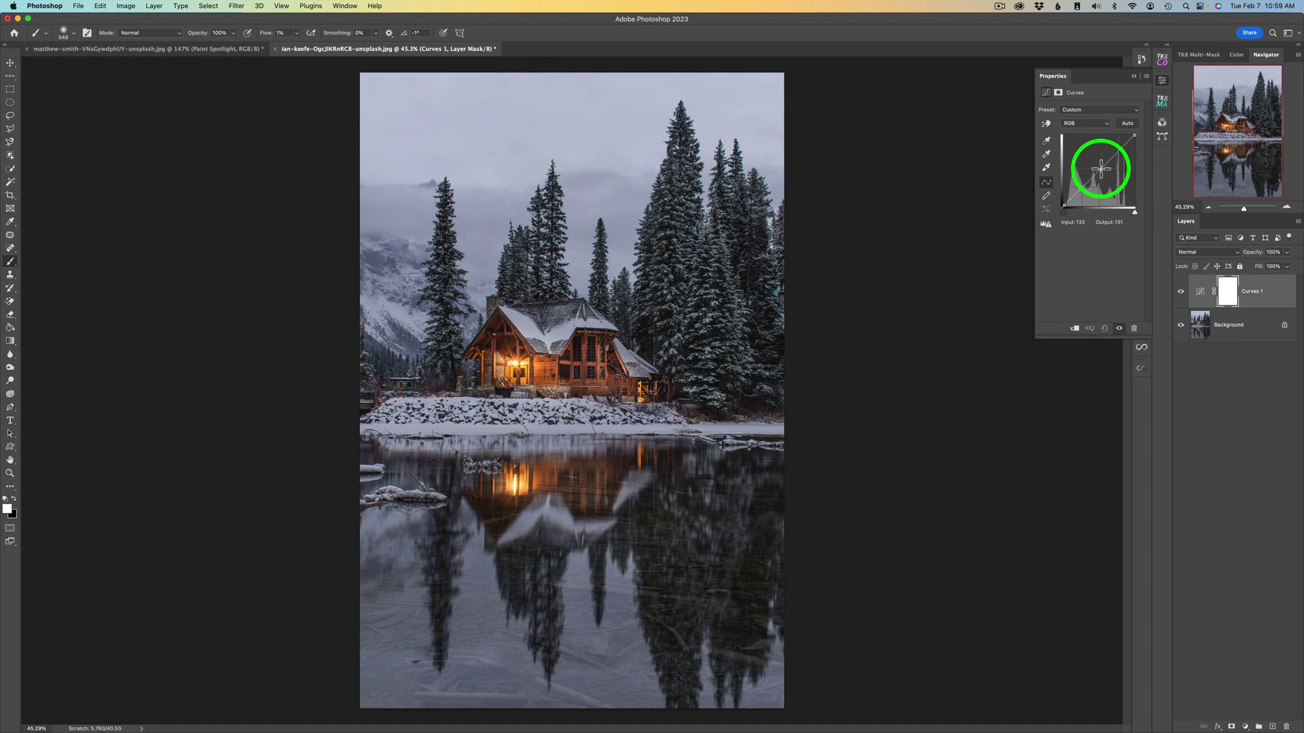
pyautogui.moveTo(1101, 169); pyautogui.dragTo(1101, 174)
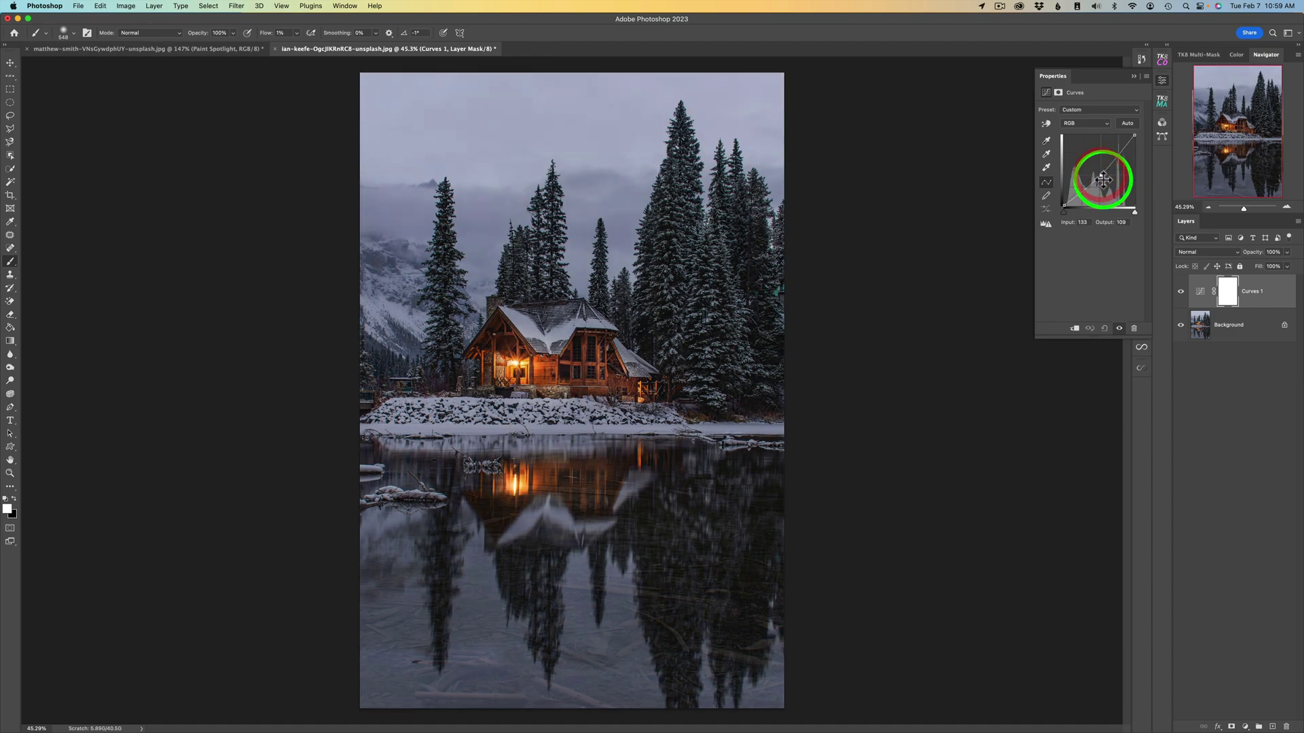
pyautogui.click(1225, 292)
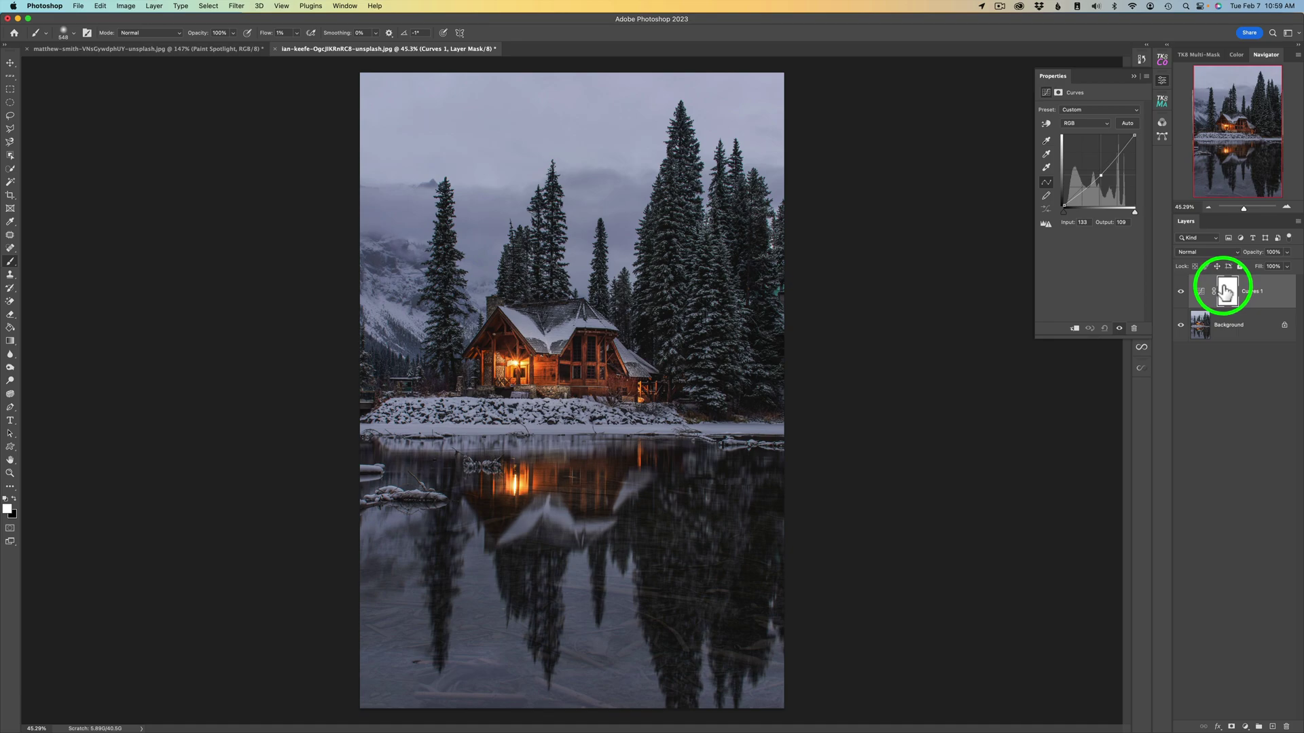
pyautogui.press('super+i')
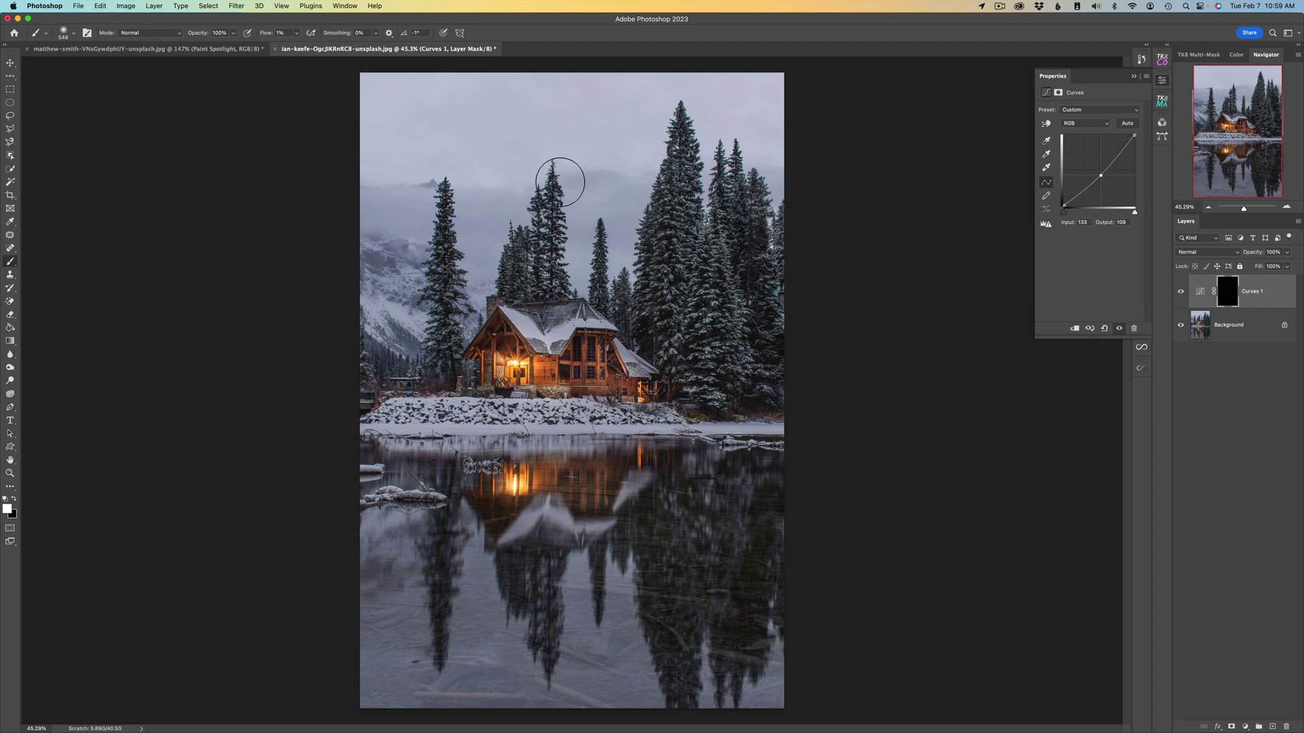
# Step: Paint white at 1% flow on the Curves 1 mask around the outer sky, mountain, water and right-hand trees
pyautogui.moveTo(526, 181); pyautogui.dragTo(631, 190)
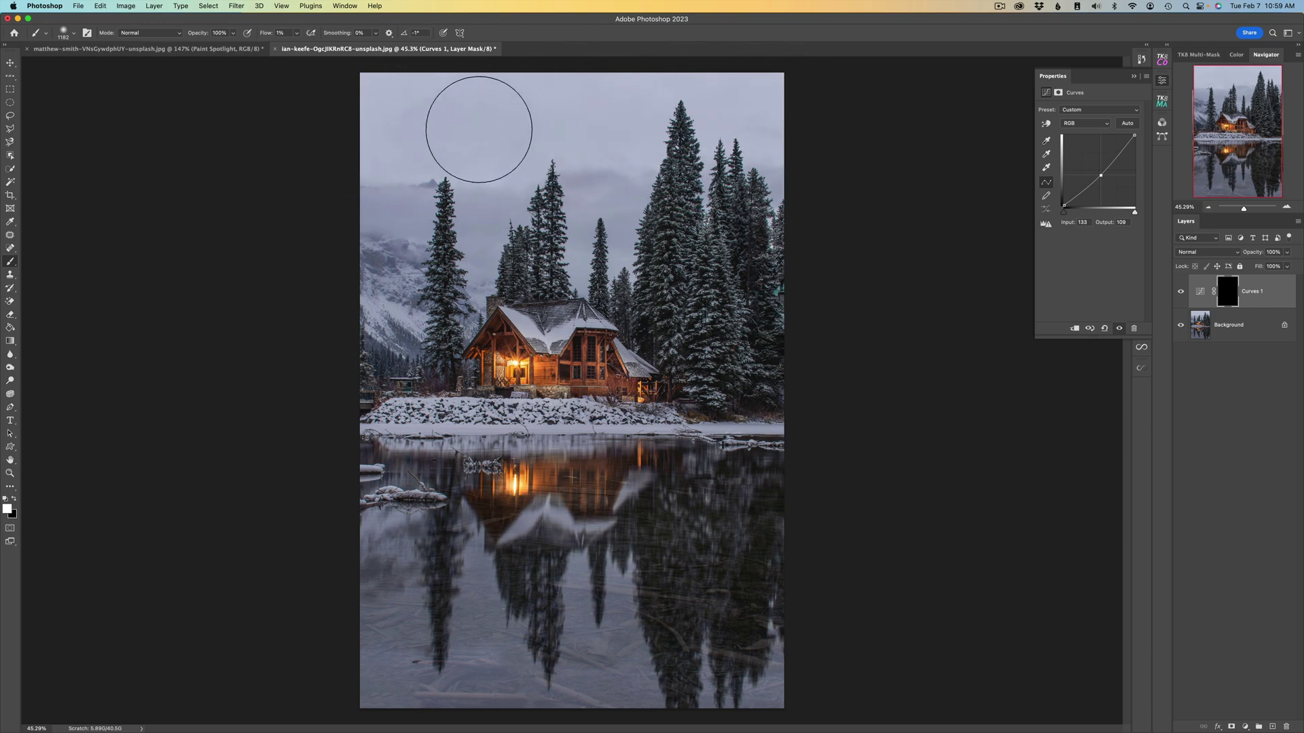
pyautogui.moveTo(366, 217)
pyautogui.mouseDown()
pyautogui.moveTo(456, 141)
pyautogui.moveTo(561, 134)
pyautogui.moveTo(426, 185)
pyautogui.moveTo(406, 168)
pyautogui.moveTo(586, 130)
pyautogui.moveTo(556, 113)
pyautogui.moveTo(387, 201)
pyautogui.moveTo(407, 243)
pyautogui.moveTo(390, 285)
pyautogui.moveTo(398, 244)
pyautogui.moveTo(433, 250)
pyautogui.moveTo(455, 233)
pyautogui.moveTo(425, 253)
pyautogui.moveTo(405, 318)
pyautogui.mouseUp()
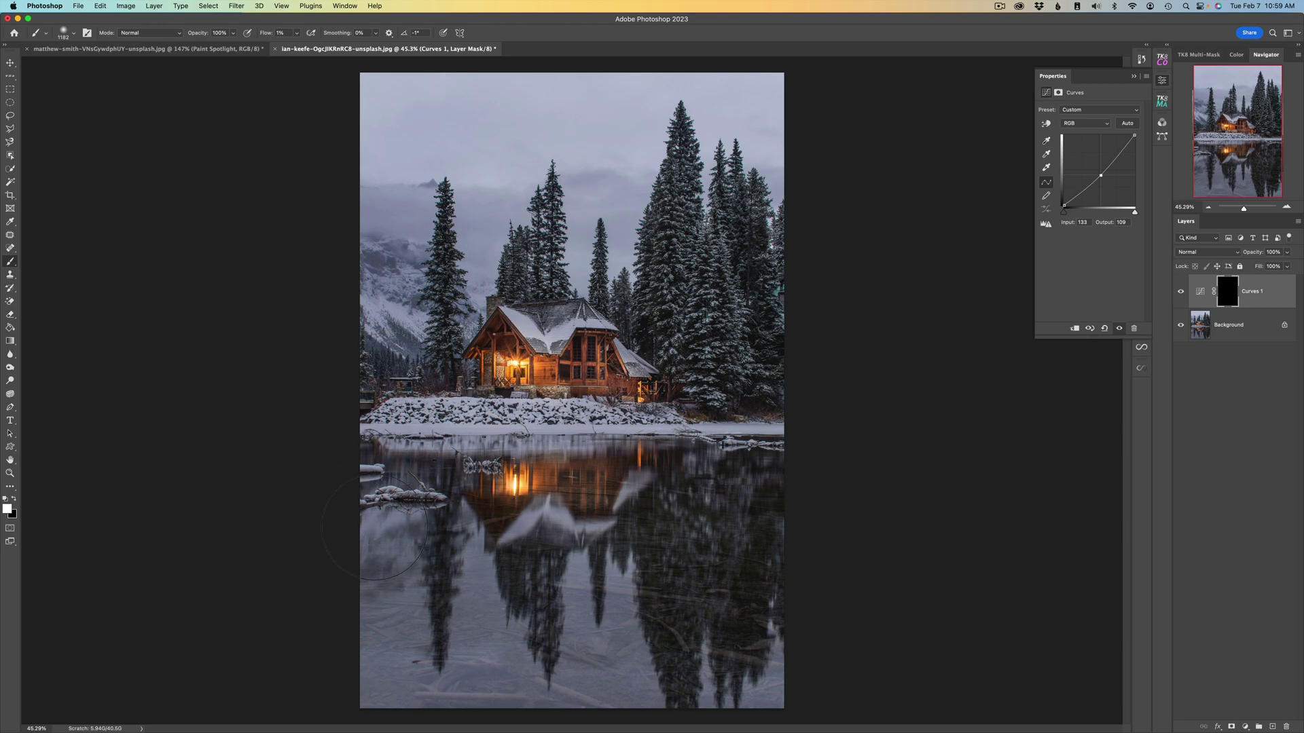
pyautogui.moveTo(445, 604)
pyautogui.mouseDown()
pyautogui.moveTo(425, 648)
pyautogui.moveTo(448, 632)
pyautogui.moveTo(552, 421)
pyautogui.moveTo(413, 699)
pyautogui.moveTo(356, 663)
pyautogui.moveTo(486, 663)
pyautogui.moveTo(611, 700)
pyautogui.moveTo(762, 614)
pyautogui.moveTo(745, 687)
pyautogui.moveTo(765, 693)
pyautogui.moveTo(792, 604)
pyautogui.moveTo(781, 364)
pyautogui.moveTo(756, 312)
pyautogui.moveTo(792, 369)
pyautogui.moveTo(819, 667)
pyautogui.moveTo(748, 693)
pyautogui.moveTo(567, 693)
pyautogui.moveTo(582, 573)
pyautogui.moveTo(643, 643)
pyautogui.moveTo(553, 690)
pyautogui.moveTo(466, 582)
pyautogui.moveTo(425, 611)
pyautogui.moveTo(386, 608)
pyautogui.moveTo(355, 402)
pyautogui.moveTo(396, 605)
pyautogui.moveTo(712, 673)
pyautogui.moveTo(751, 334)
pyautogui.mouseUp()
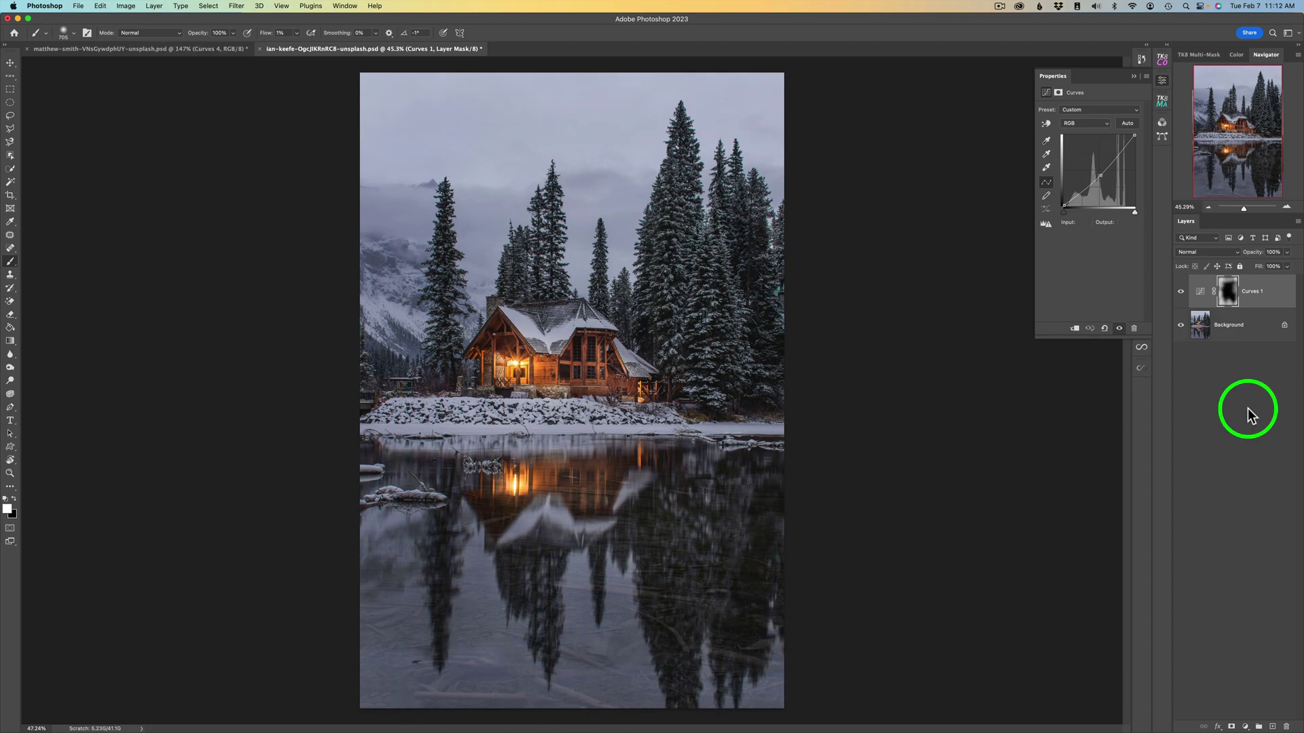
# Step: Compare the photo with Curves 1 hidden and shown, and lower its midtone point to output 103 at input 133
pyautogui.click(1181, 292)
pyautogui.click(1181, 292)
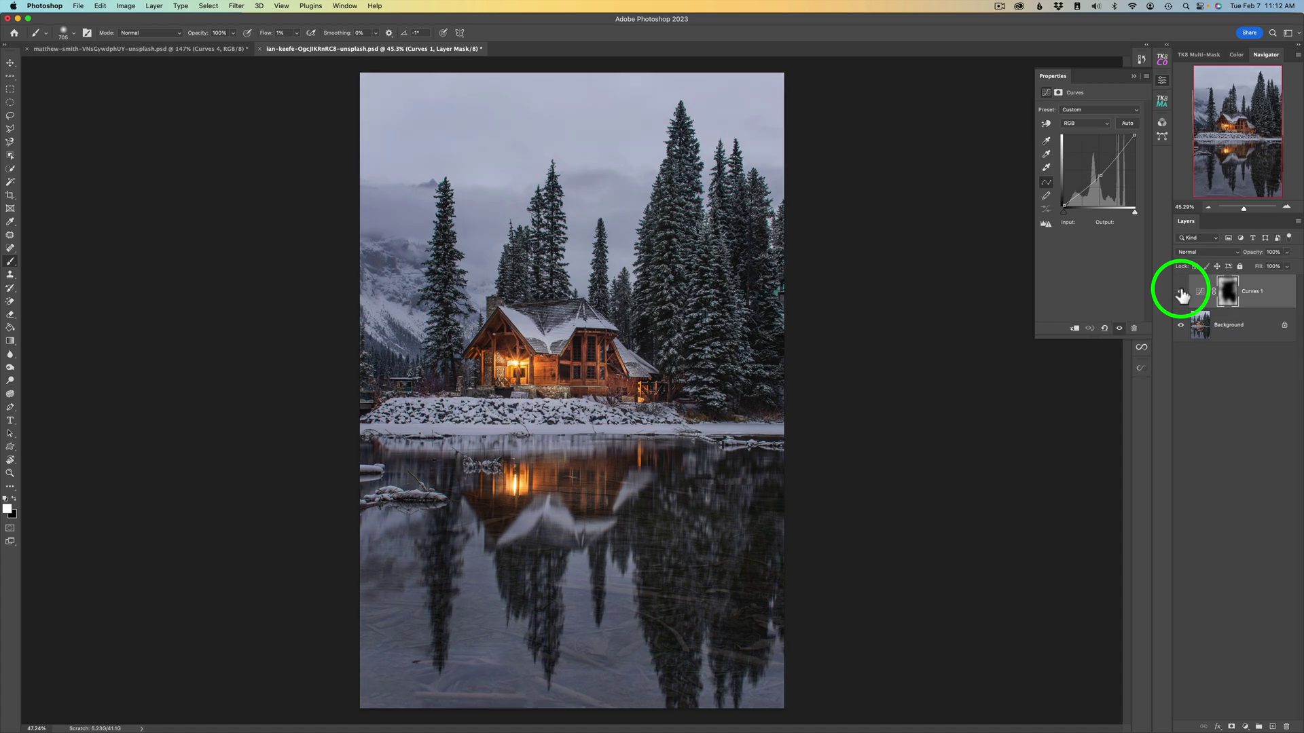
pyautogui.click(1181, 292)
pyautogui.click(1181, 292)
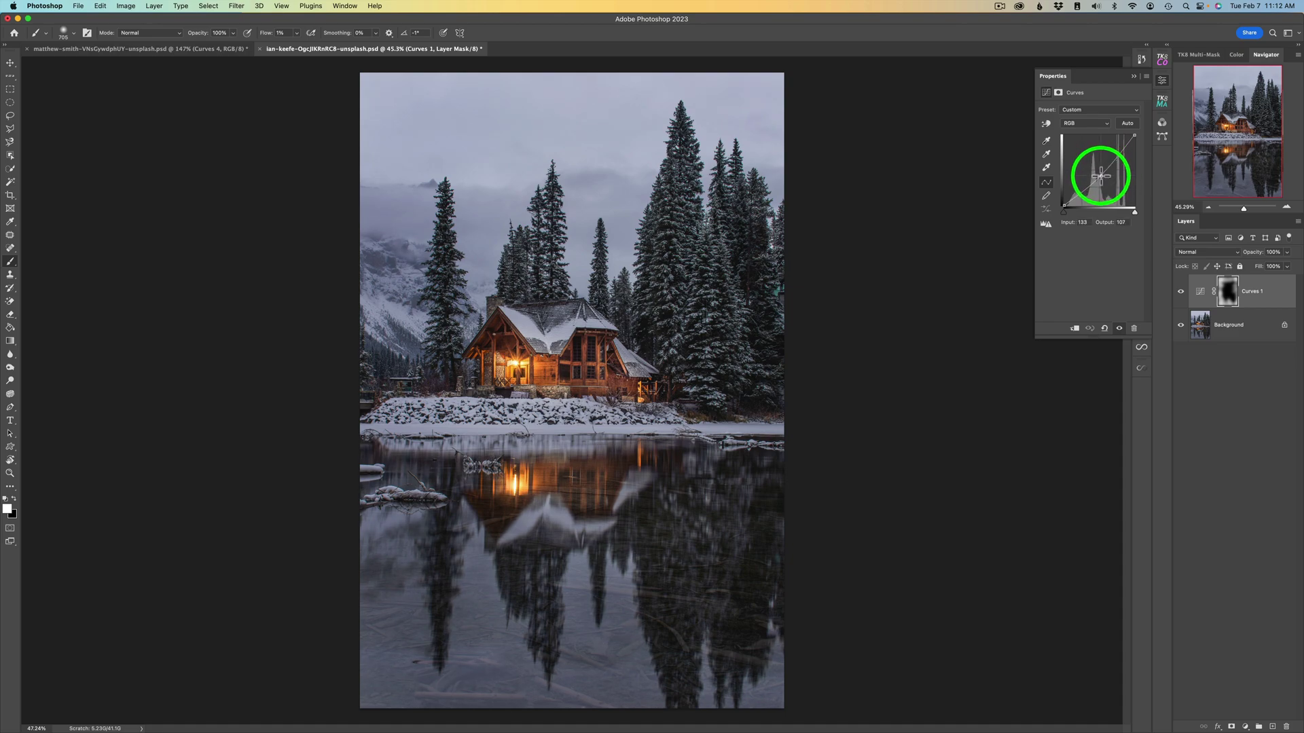
pyautogui.moveTo(1101, 176); pyautogui.dragTo(1100, 177)
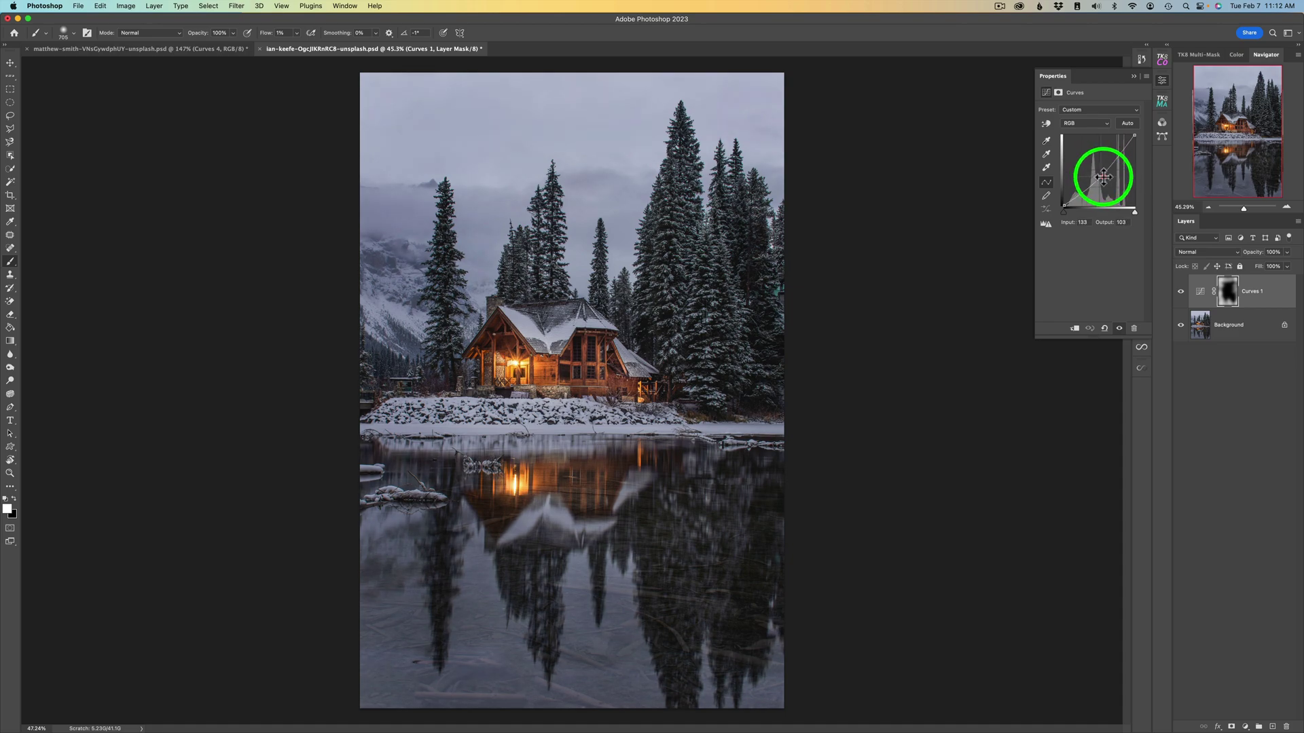
# Step: Add a Curves layer with highlights at input 183, output 194 and a shadow point at input 76, output 82, and invert its mask
pyautogui.click(1247, 726)
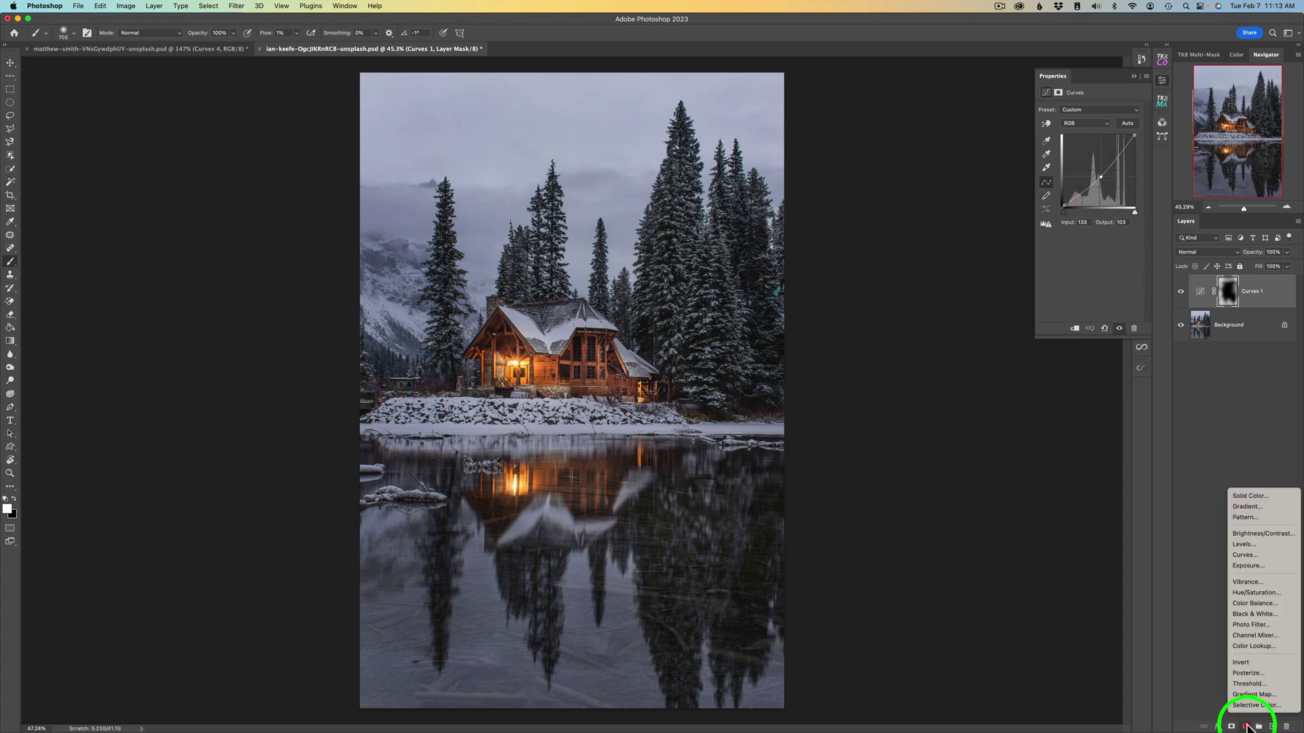
pyautogui.click(1267, 556)
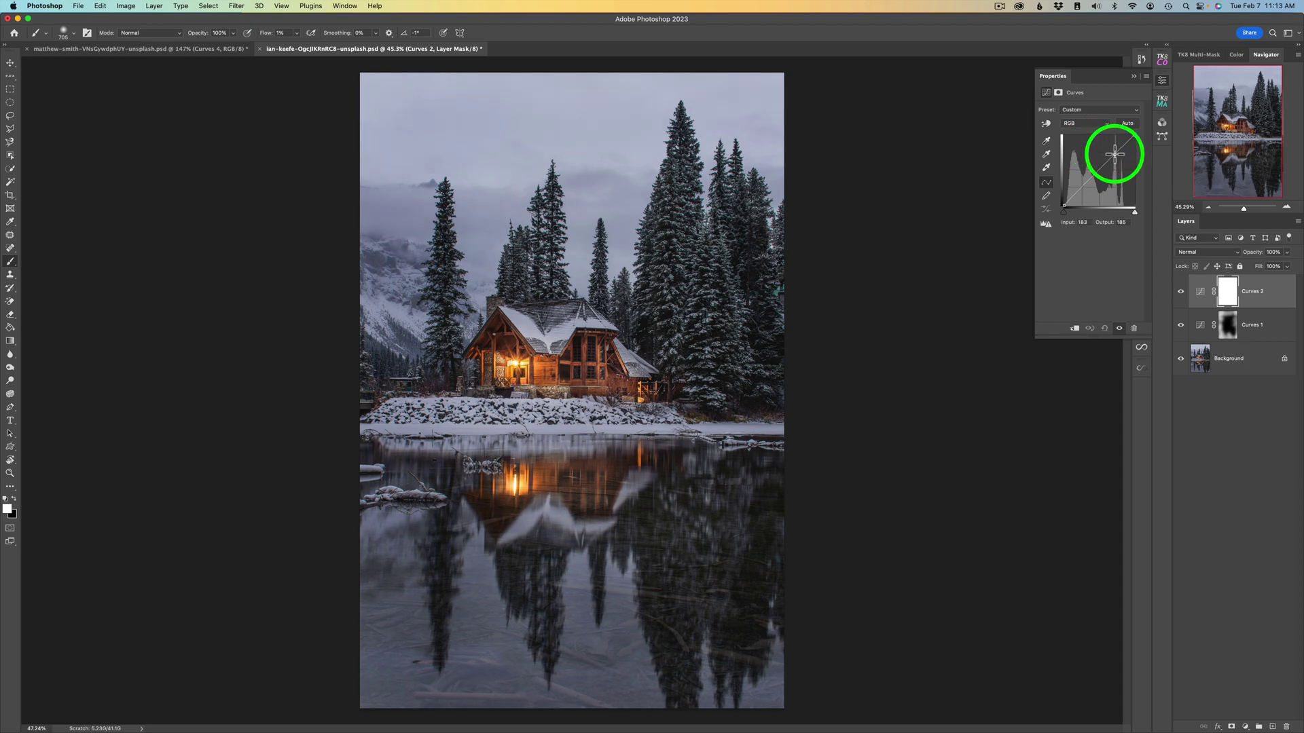
pyautogui.moveTo(1114, 154); pyautogui.dragTo(1114, 153)
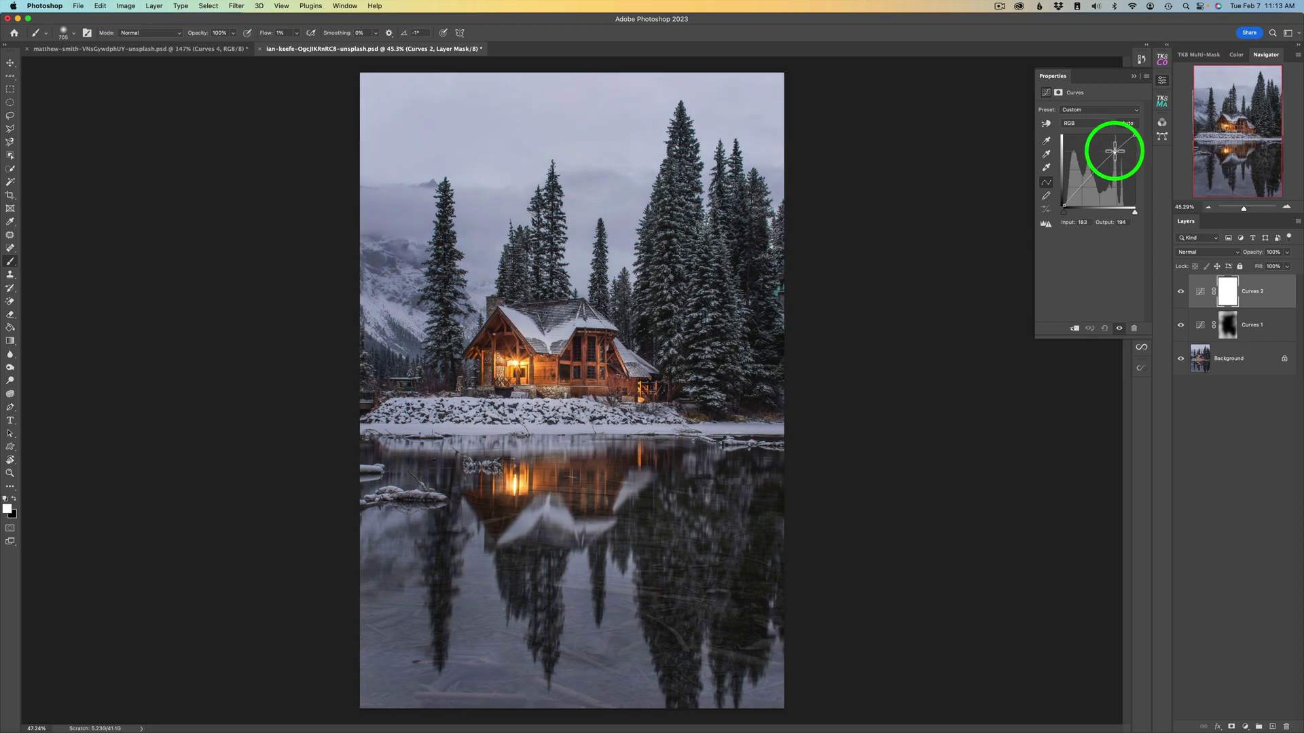
pyautogui.click(1084, 180)
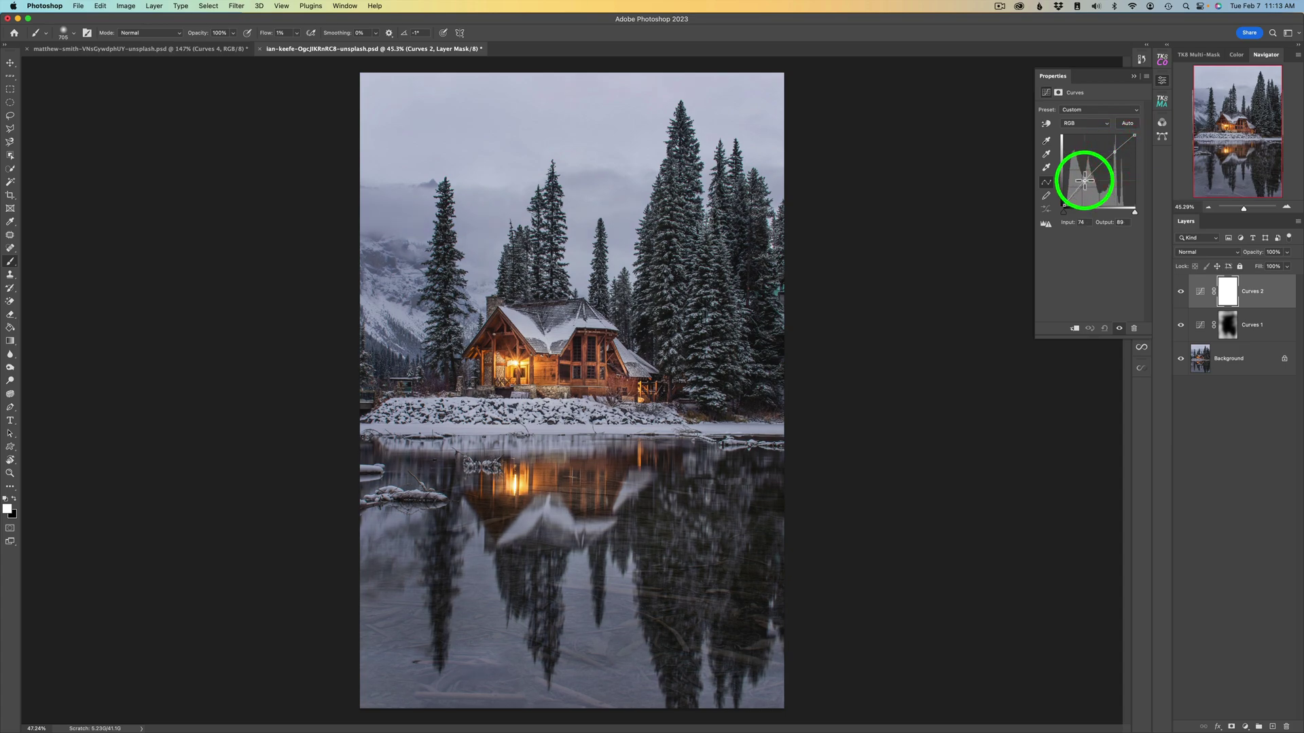
pyautogui.moveTo(1085, 179)
pyautogui.mouseDown()
pyautogui.moveTo(1135, 180)
pyautogui.moveTo(1085, 182)
pyautogui.mouseUp()
pyautogui.click(1199, 290)
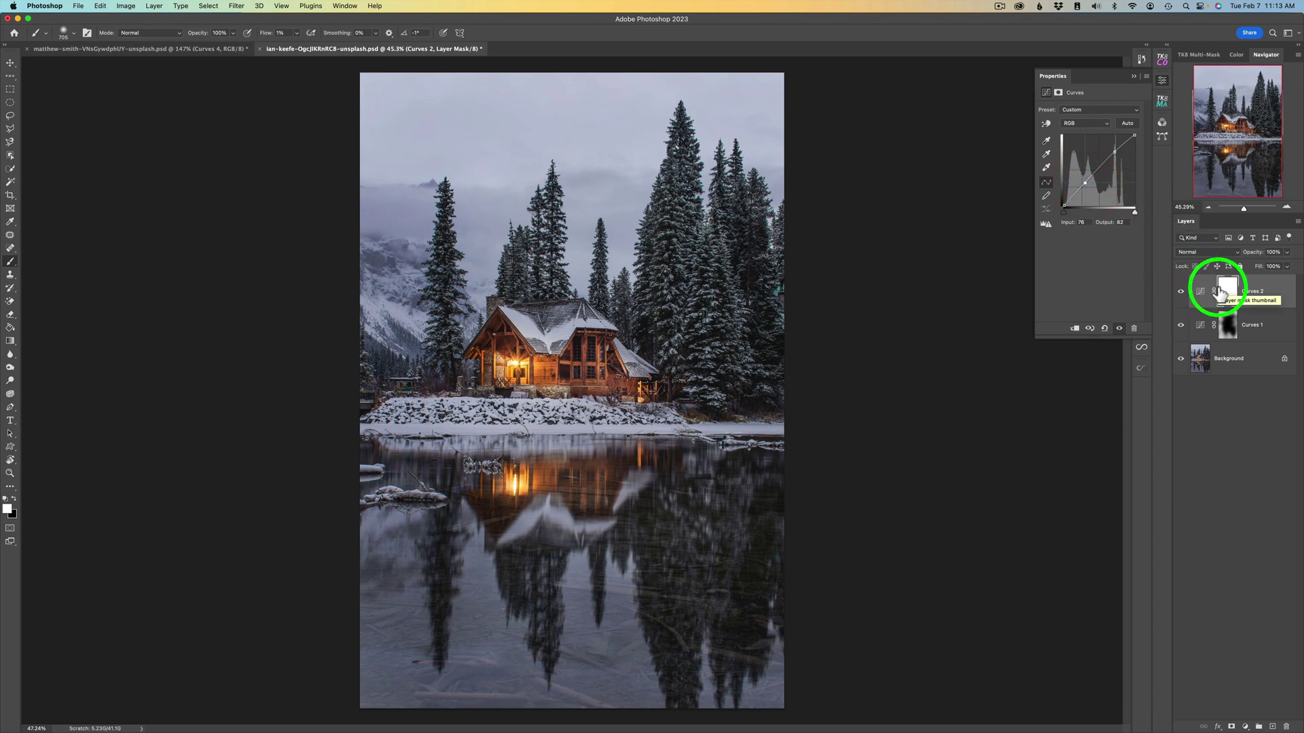
pyautogui.press('super+i')
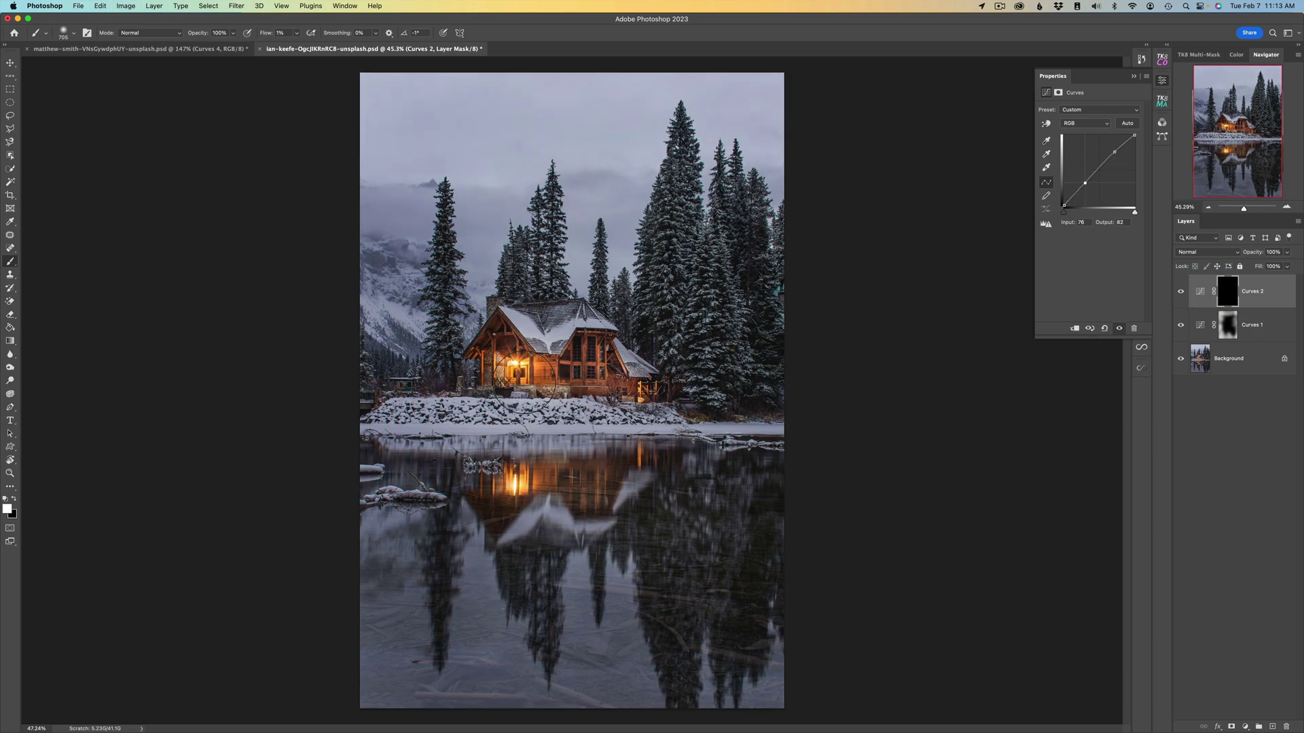
# Step: Paint white at 1% flow on the Curves 2 mask over the lit cabin and its surroundings
pyautogui.moveTo(524, 380)
pyautogui.mouseDown()
pyautogui.moveTo(562, 367)
pyautogui.moveTo(547, 367)
pyautogui.mouseUp()
pyautogui.moveTo(627, 375); pyautogui.dragTo(562, 377)
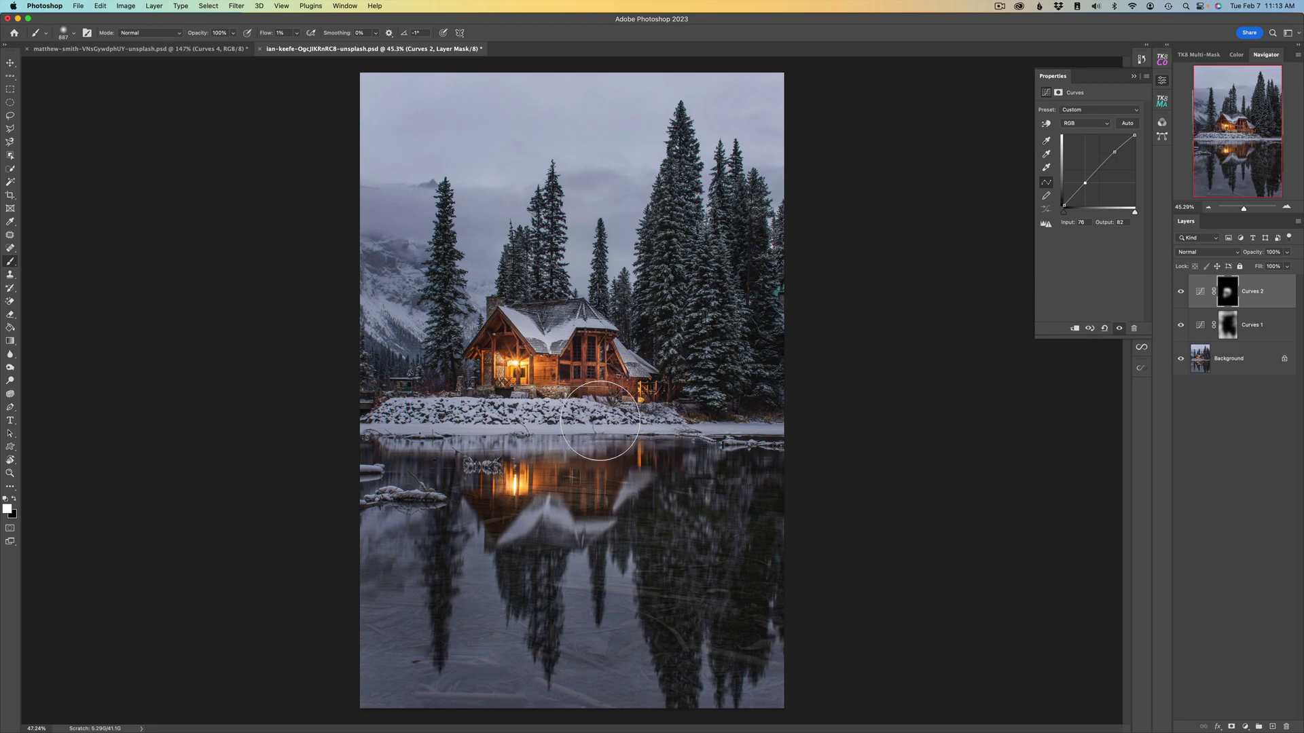
pyautogui.moveTo(606, 367)
pyautogui.mouseDown()
pyautogui.moveTo(587, 360)
pyautogui.moveTo(601, 309)
pyautogui.moveTo(686, 330)
pyautogui.moveTo(563, 391)
pyautogui.mouseUp()
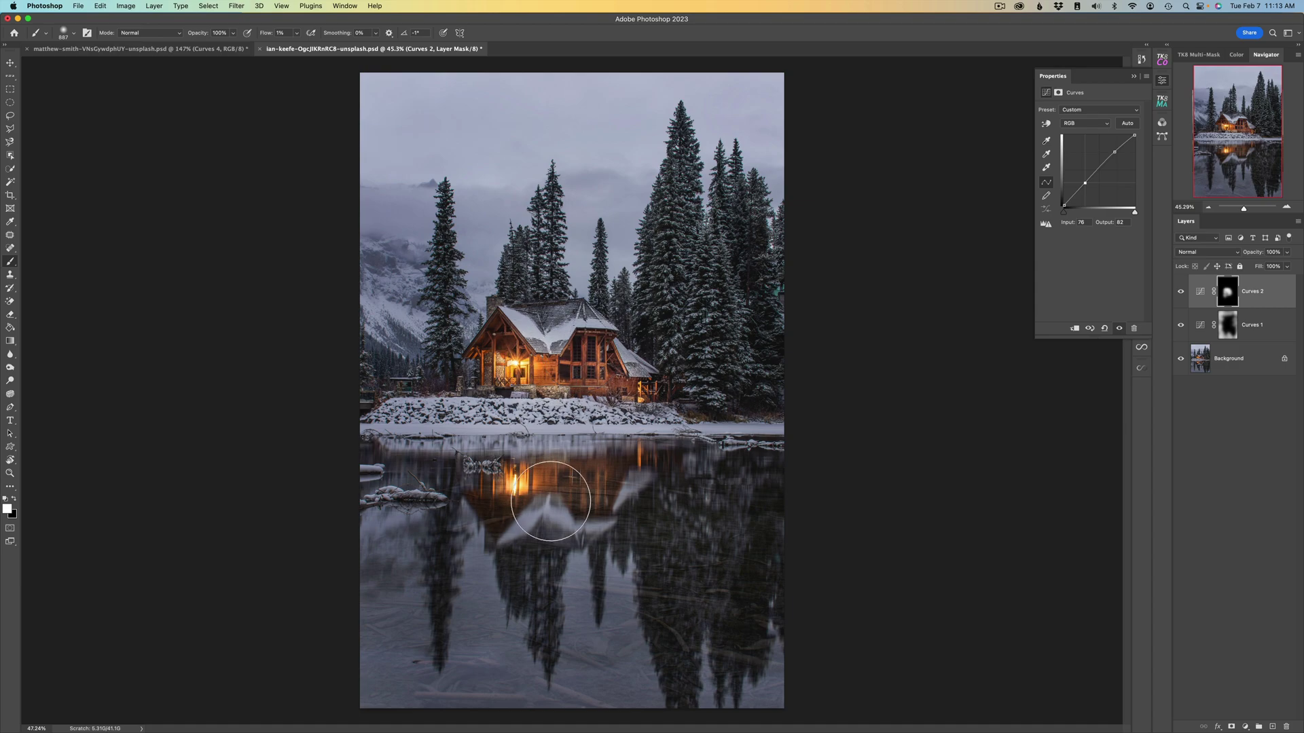
# Step: Raise the red channel midtones of the Curves 2 layer with a point at input 131, output 148
pyautogui.click(1102, 126)
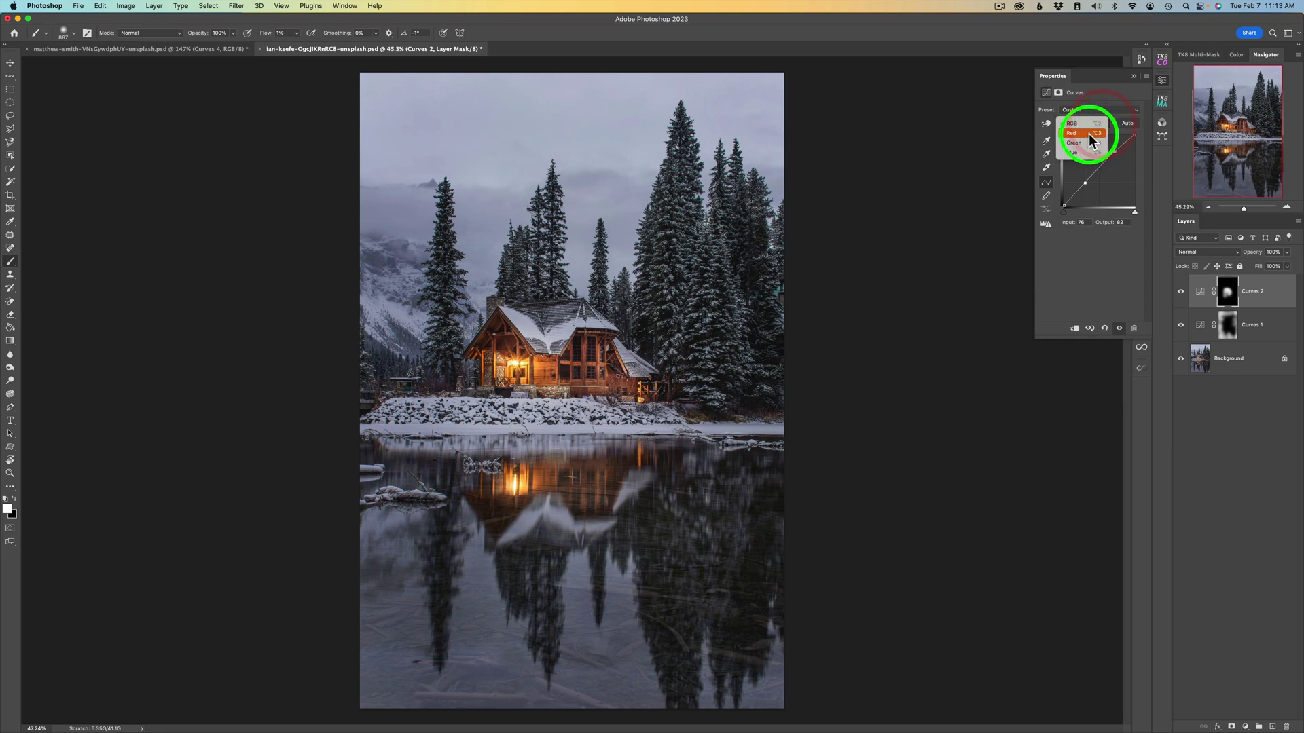
pyautogui.click(1090, 133)
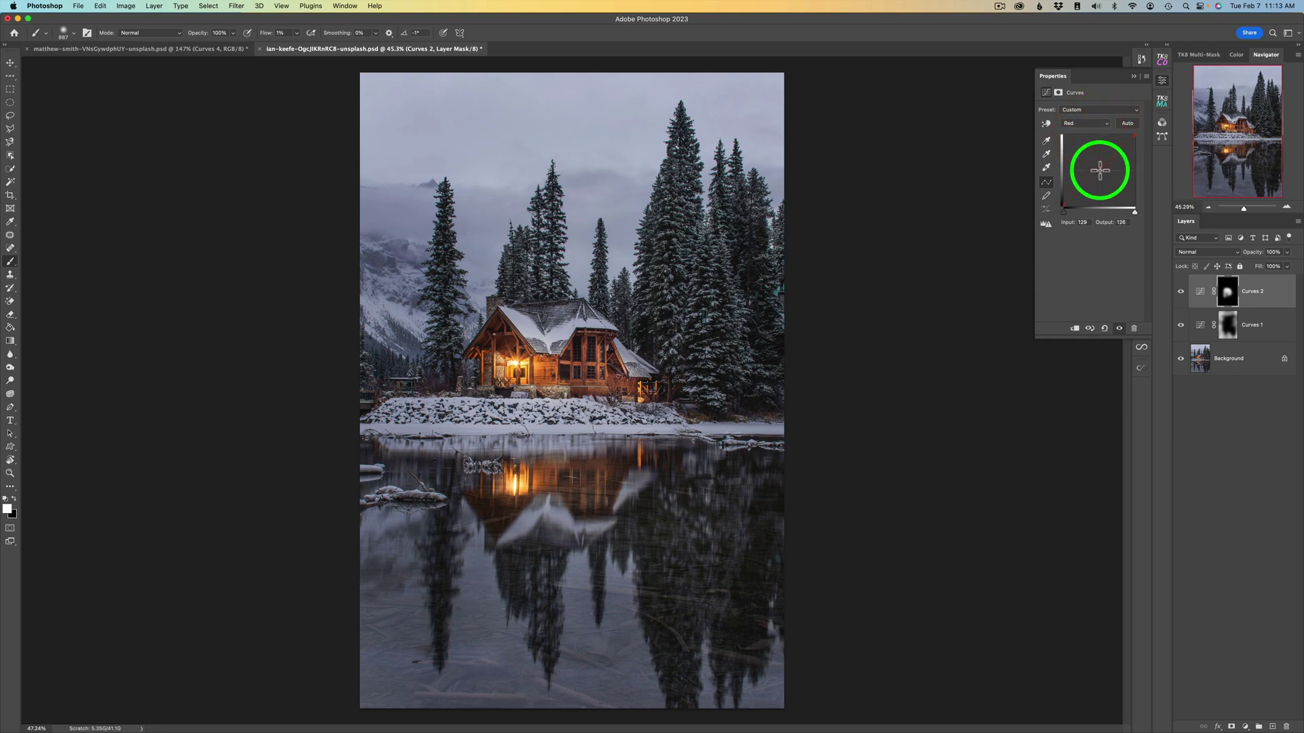
pyautogui.moveTo(1099, 171); pyautogui.dragTo(1099, 163)
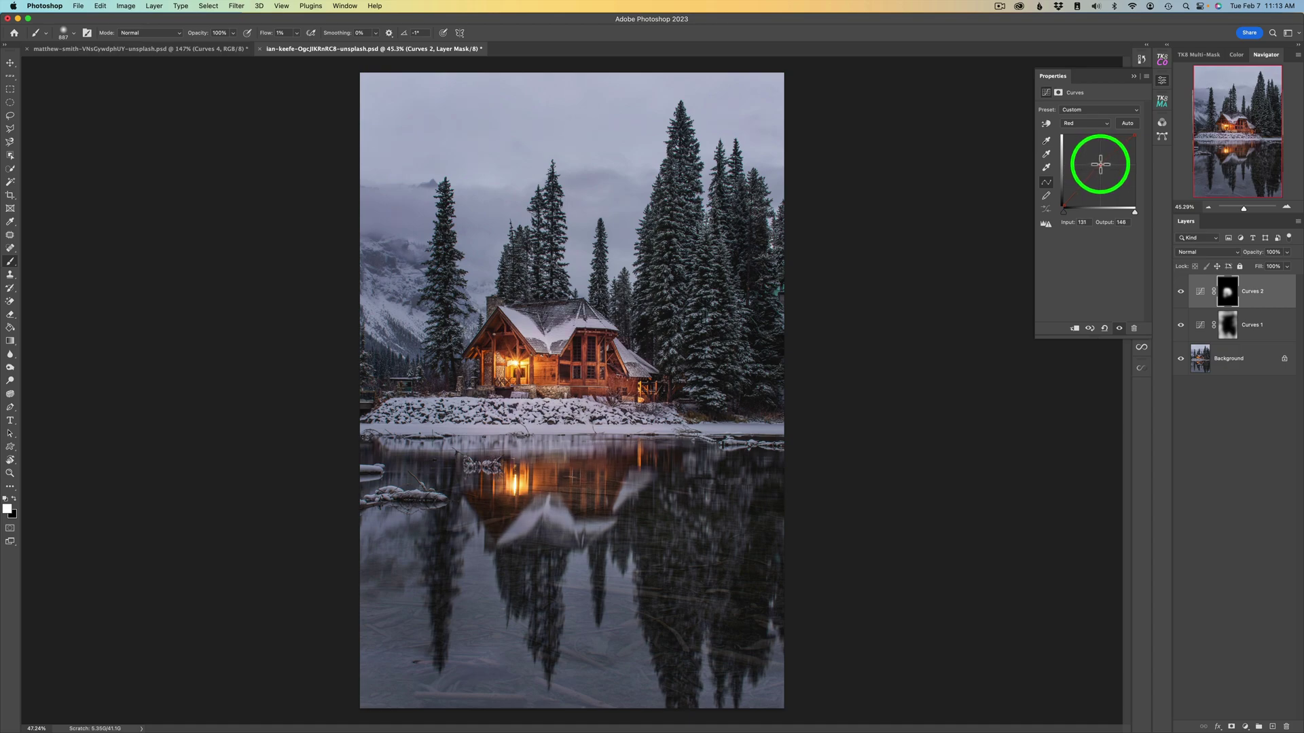
# Step: Lower the blue channel midtones of Curves 2 to output 116 at input 133, and compare the photo with the layer hidden and shown
pyautogui.click(1085, 123)
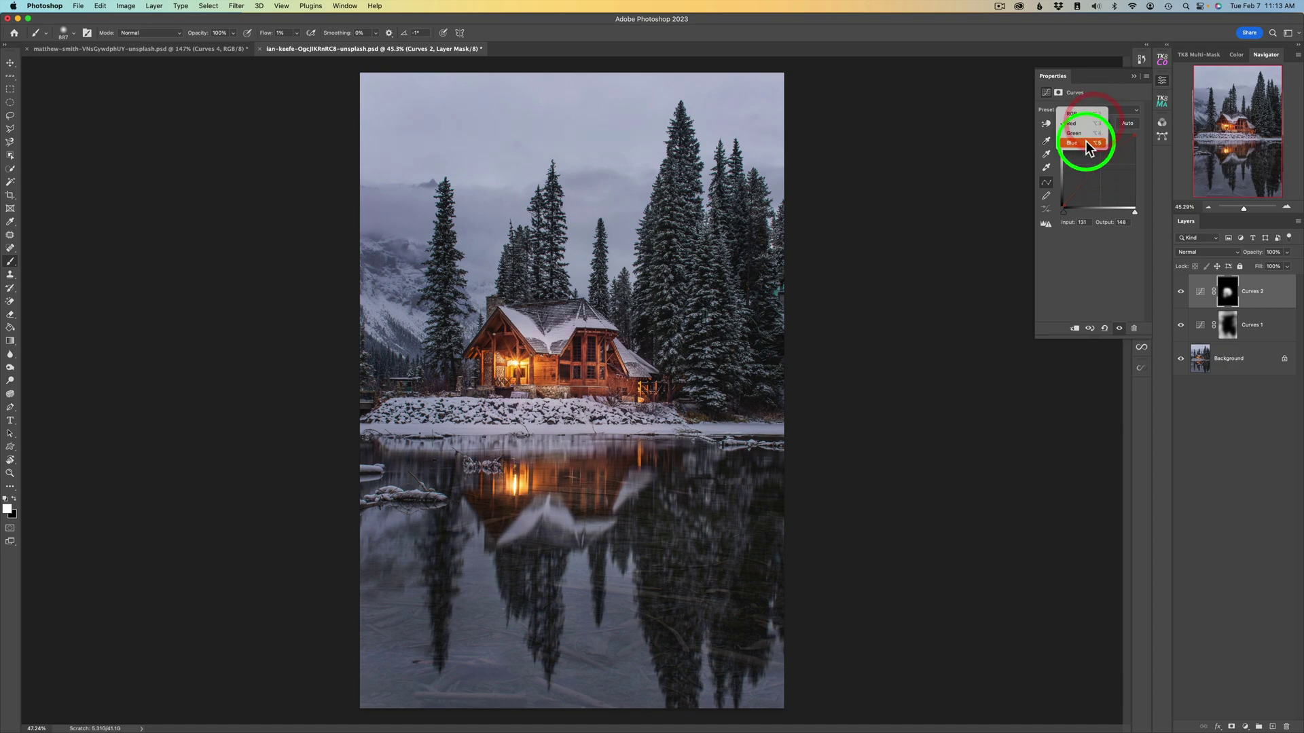
pyautogui.click(1087, 143)
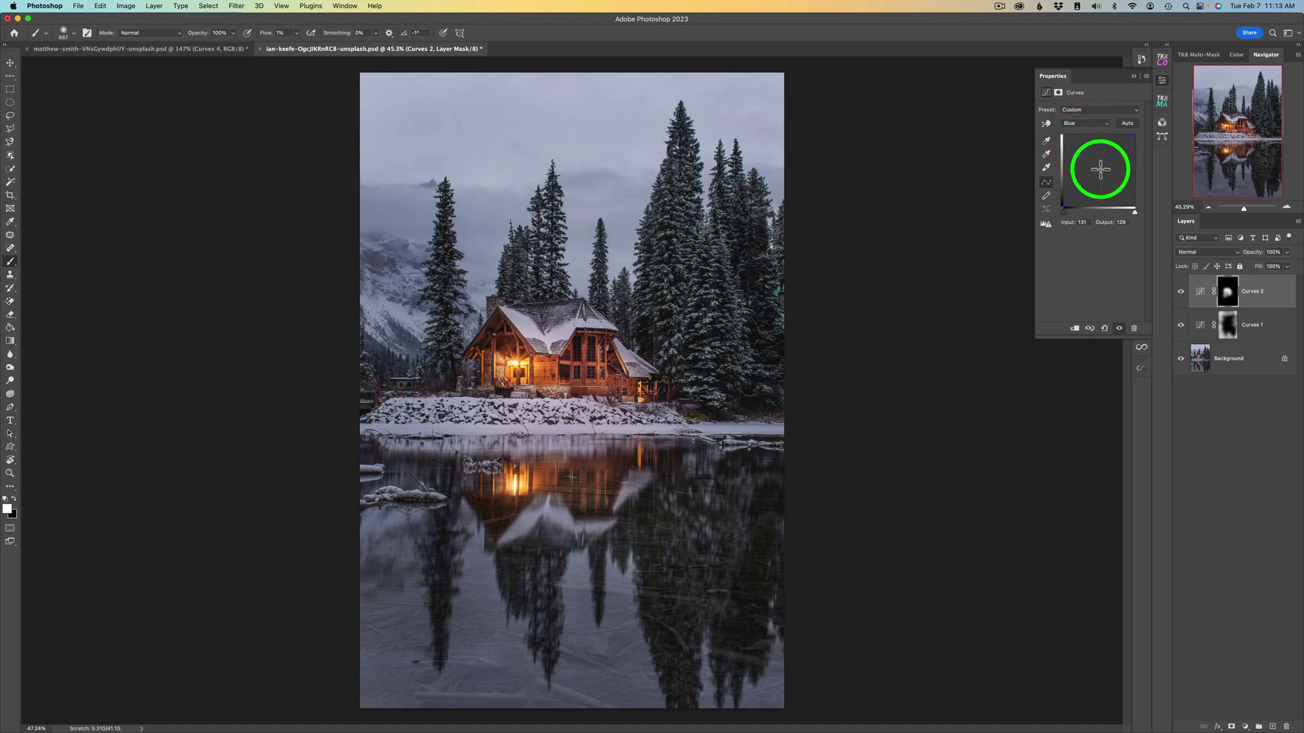
pyautogui.moveTo(1100, 170); pyautogui.dragTo(1101, 174)
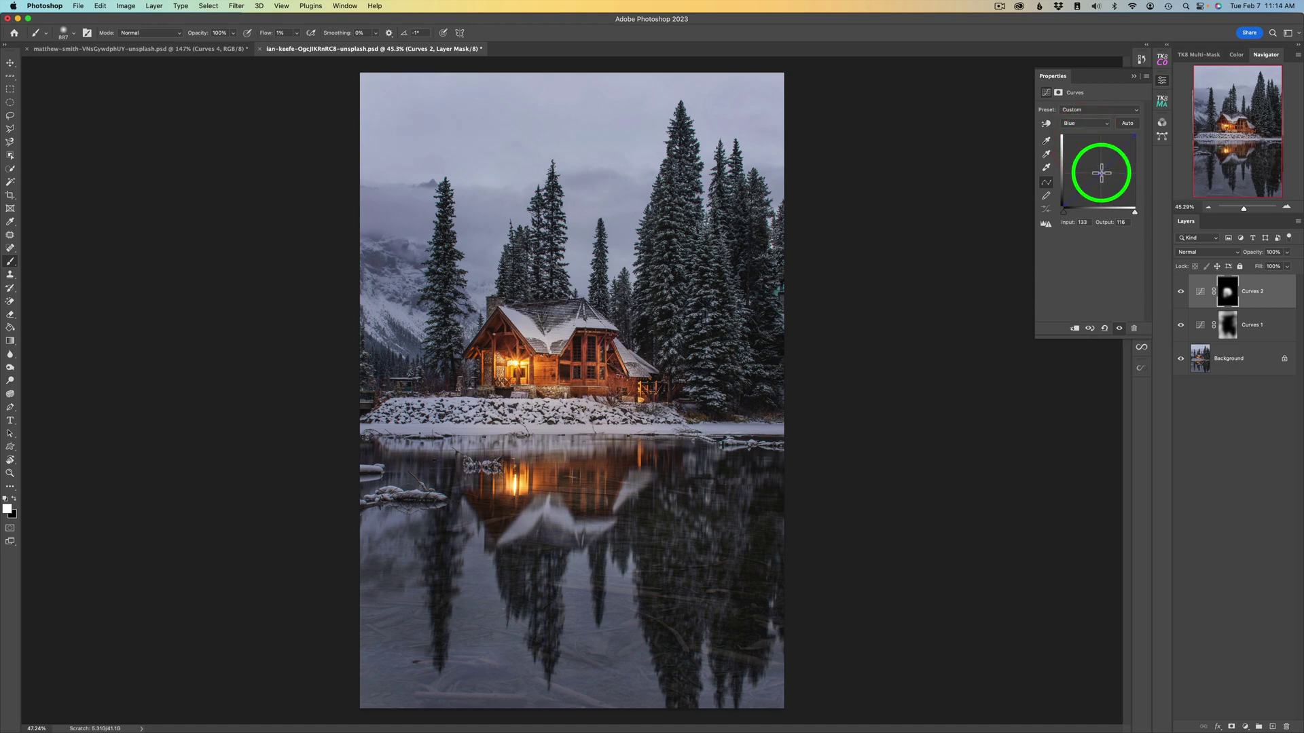
pyautogui.click(1181, 292)
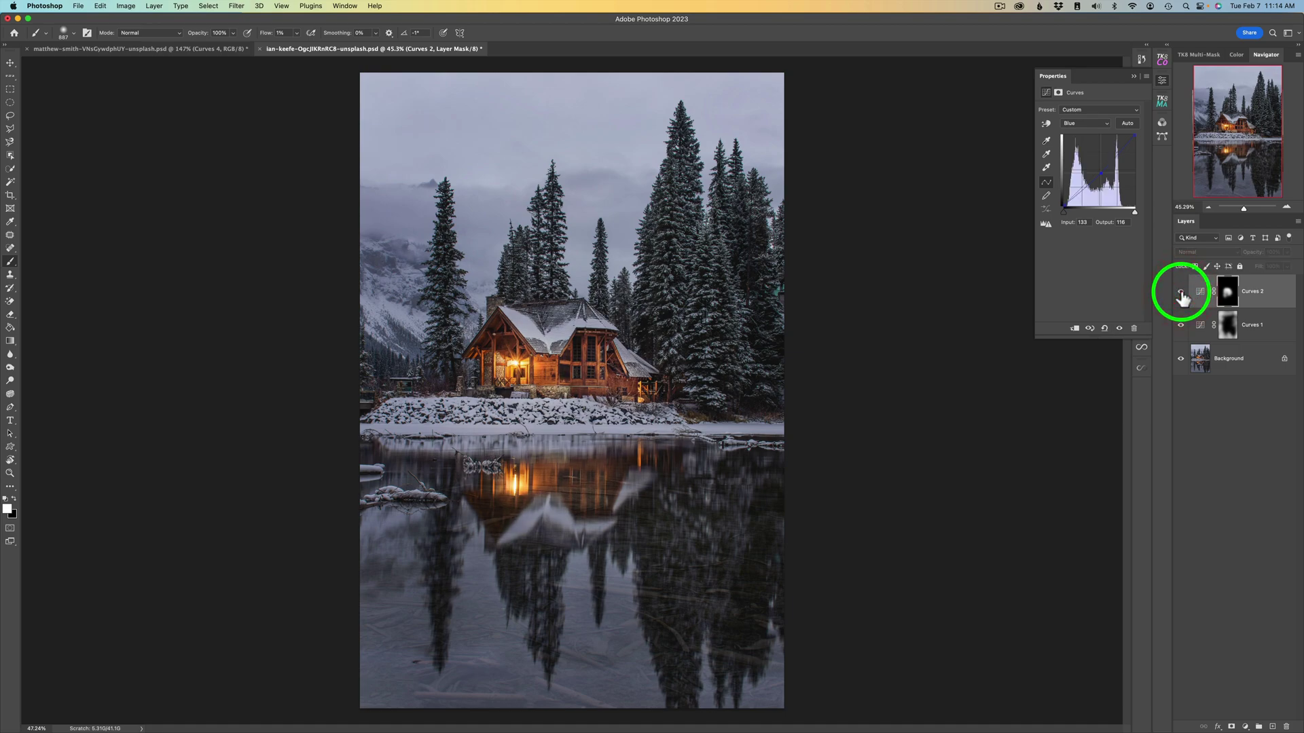
pyautogui.click(1181, 292)
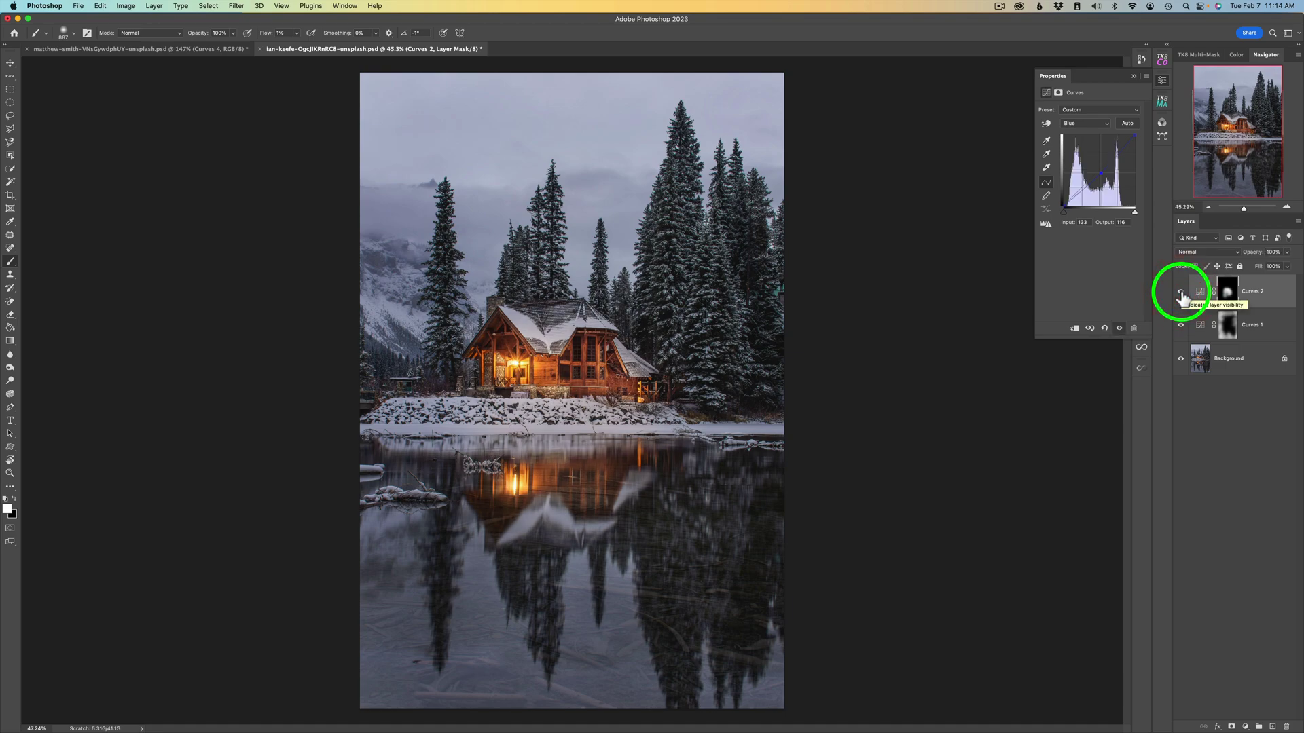
# Step: Group the Curves 1 and Curves 2 layers into a new group named Spotlight
pyautogui.keyDown('shift'); pyautogui.click(1278, 333); pyautogui.keyUp('shift')
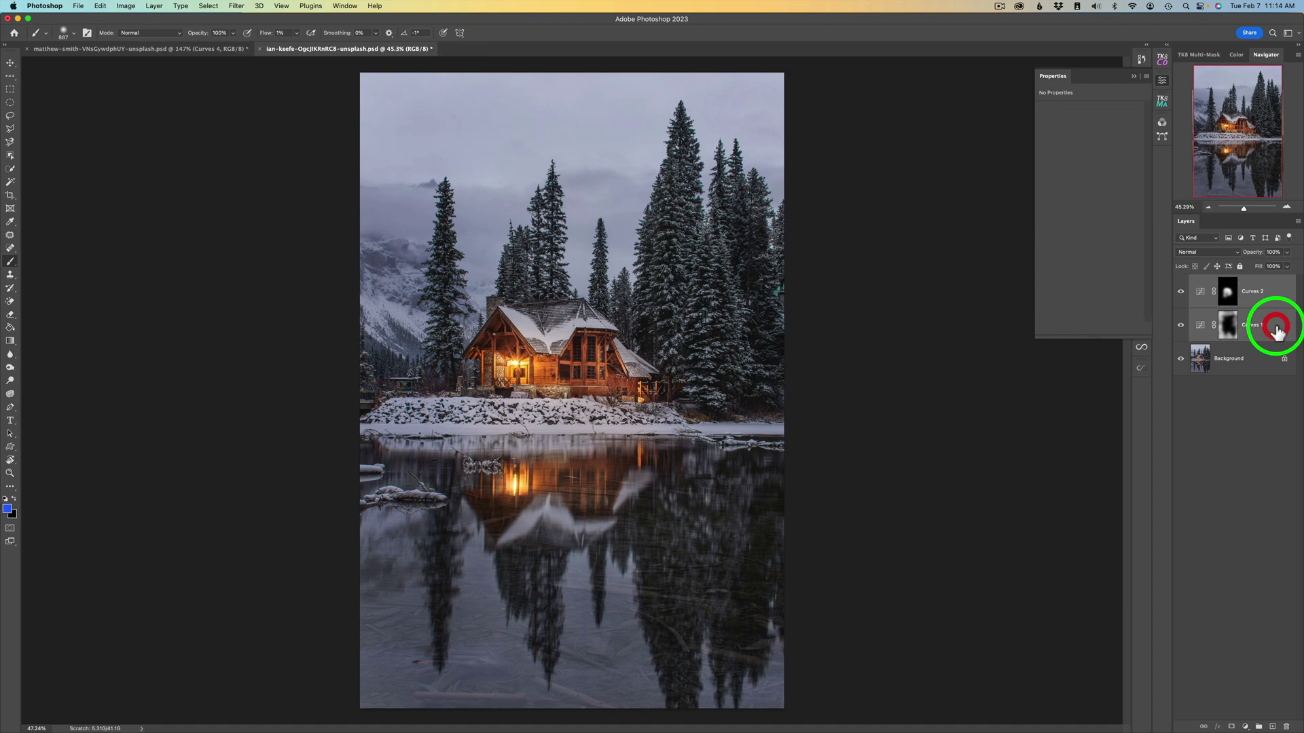
pyautogui.rightClick(1272, 305)
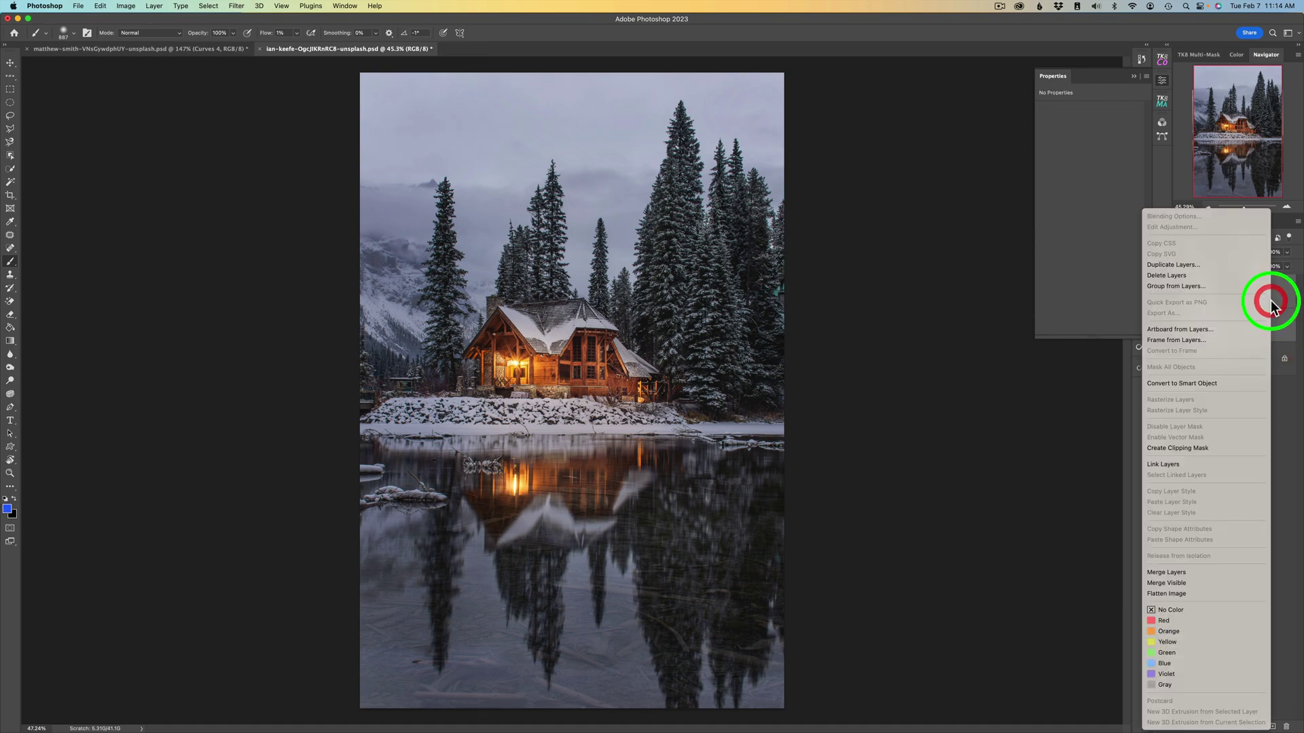
pyautogui.click(1173, 286)
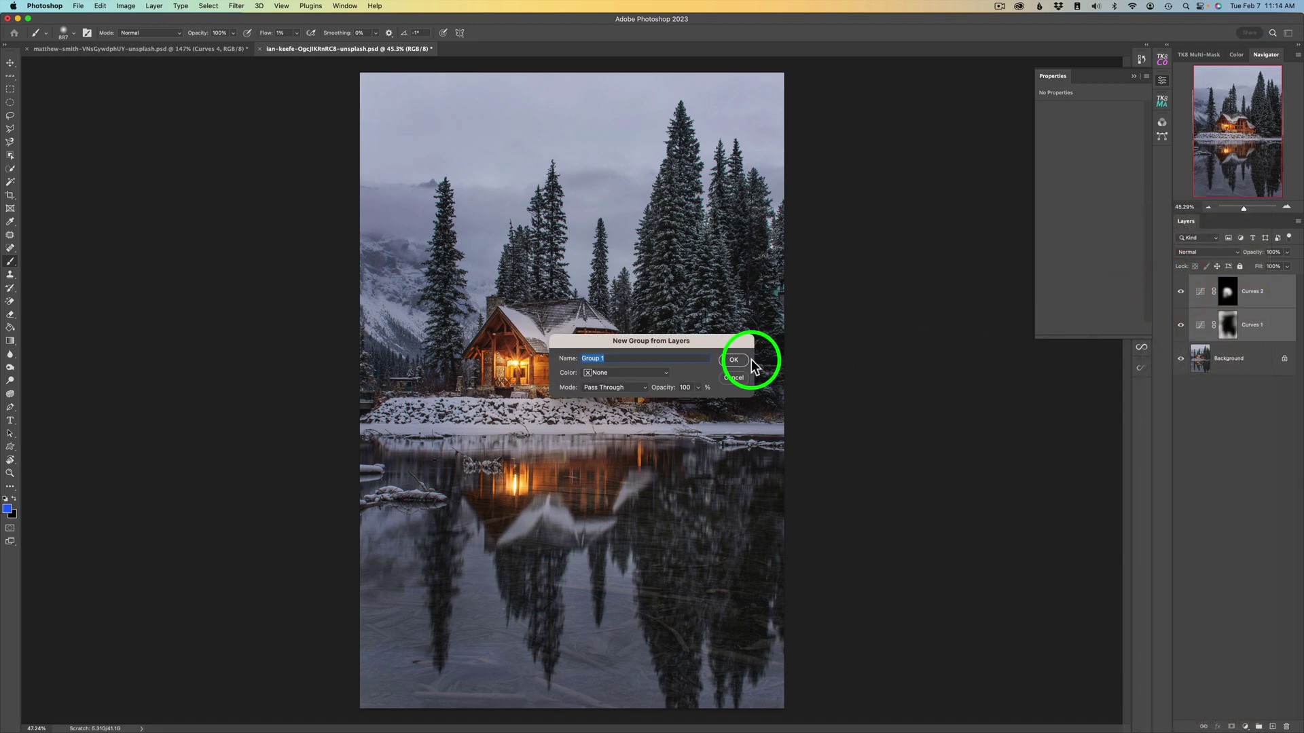
pyautogui.write('Spotlight')
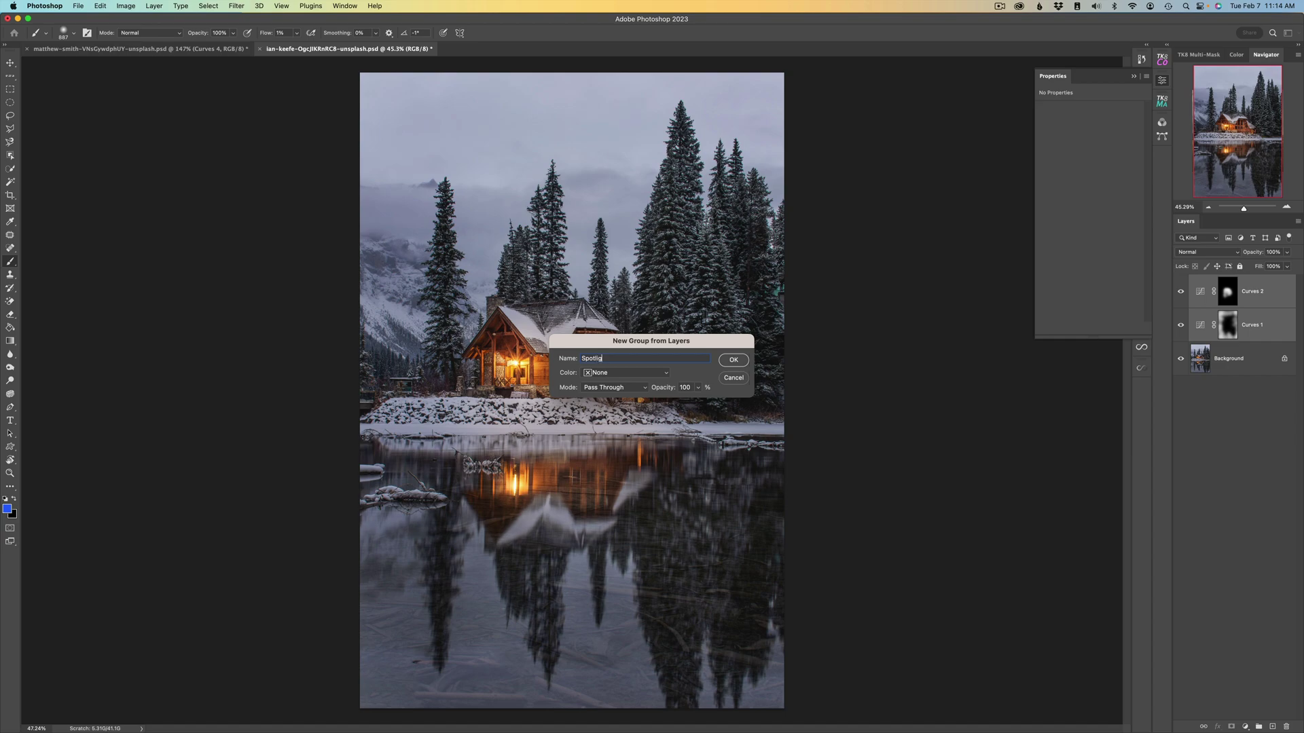
pyautogui.click(733, 359)
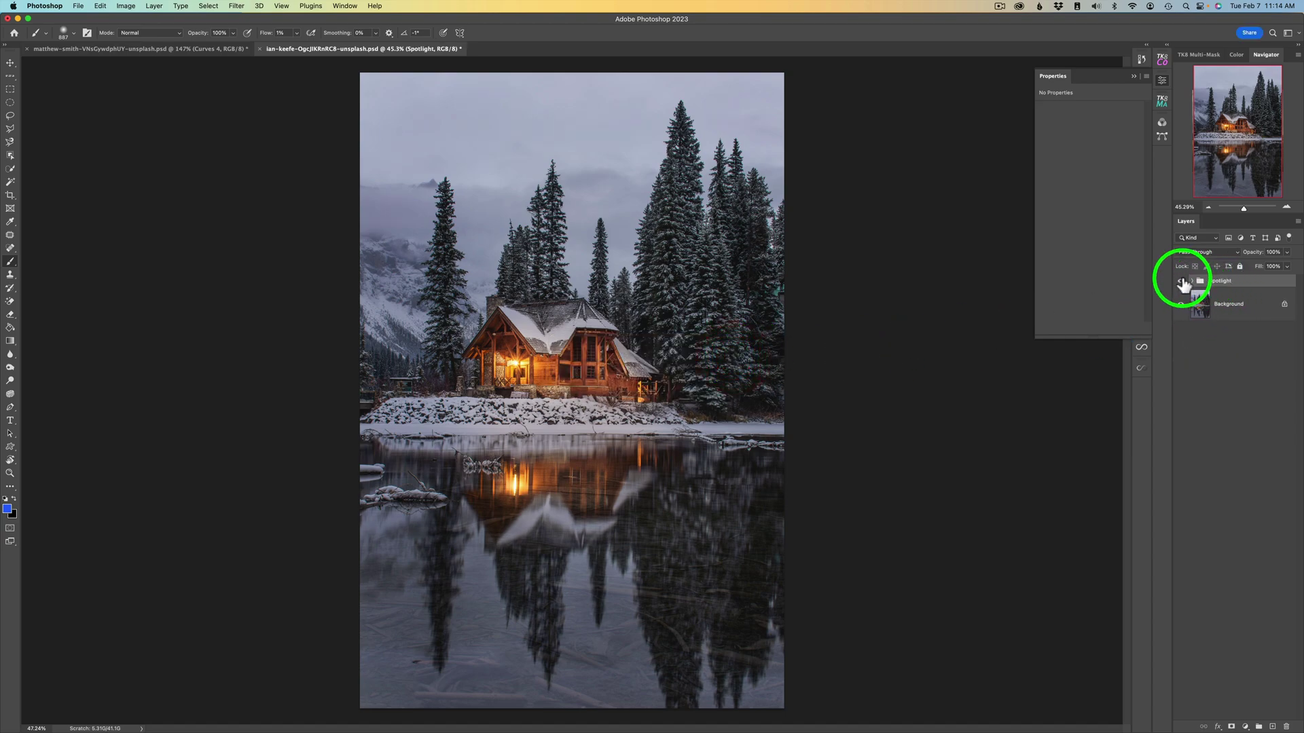
# Step: Compare the photo with the Spotlight group hidden and shown, and expand the group to view its Curves layers
pyautogui.click(1180, 281)
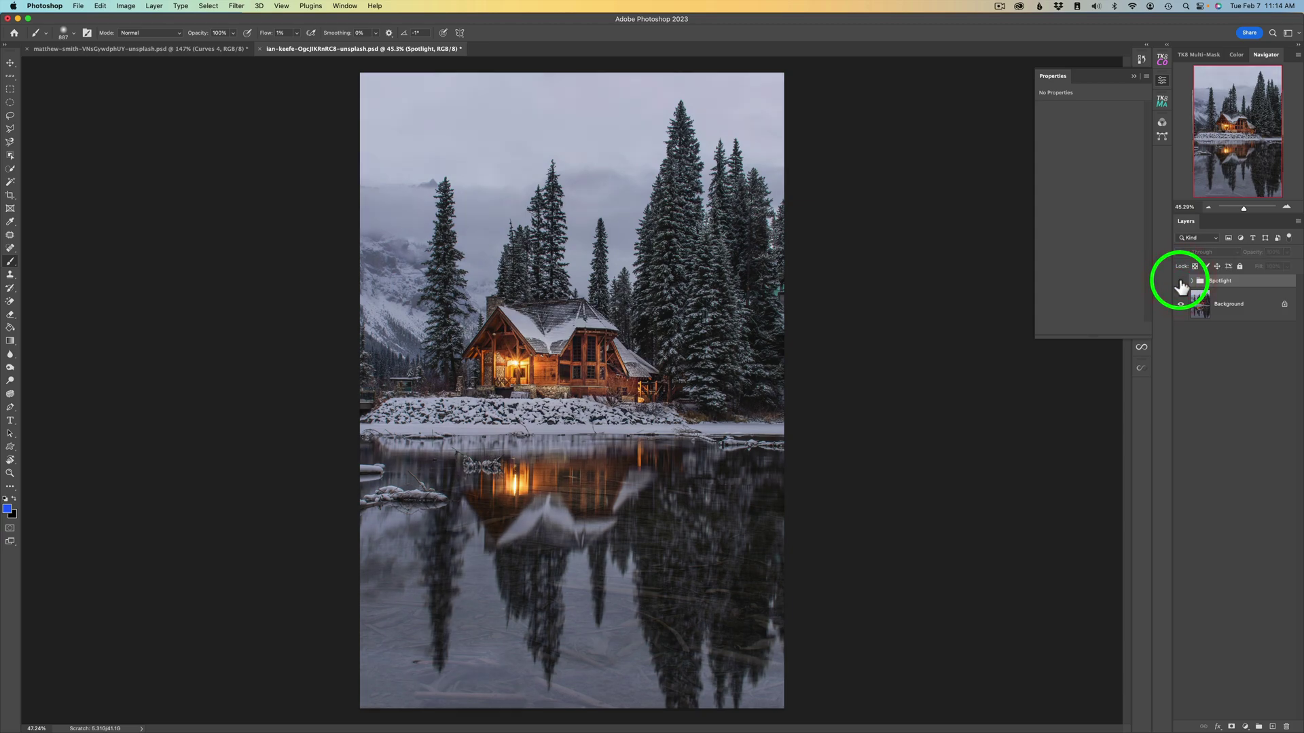
pyautogui.click(1181, 282)
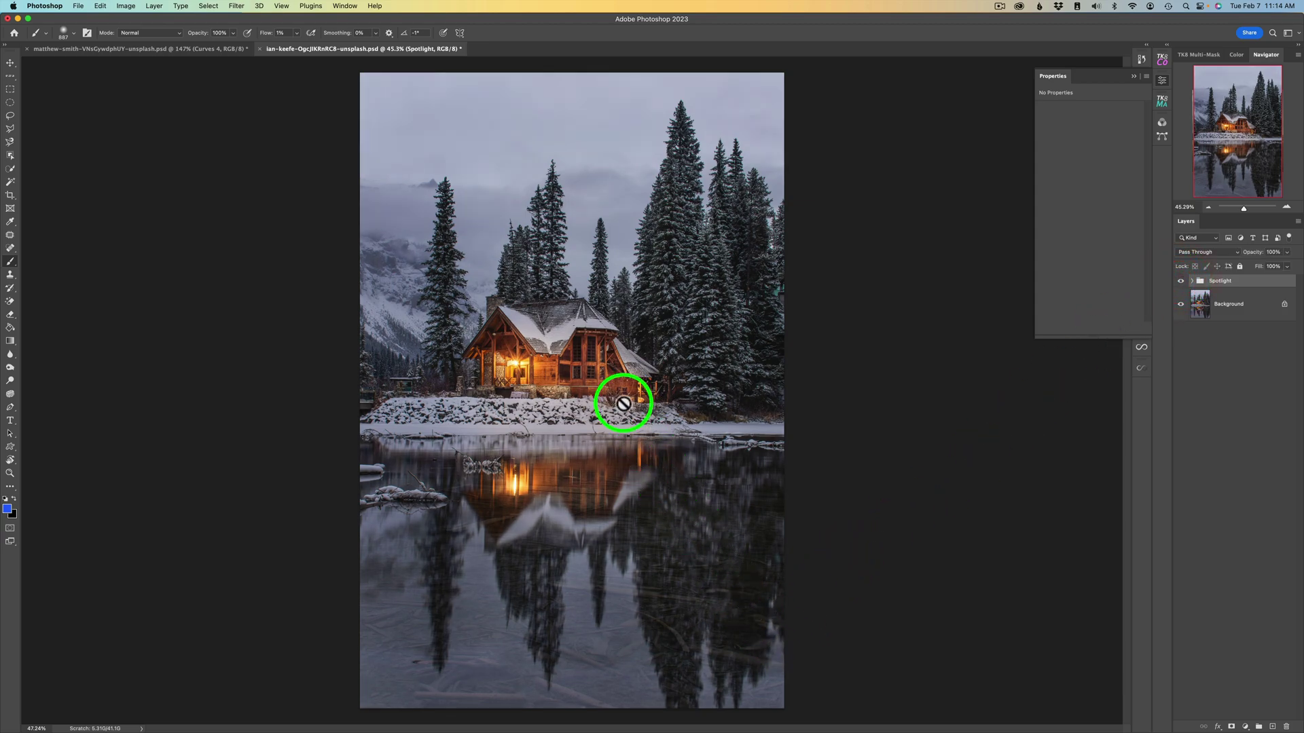
pyautogui.click(1192, 281)
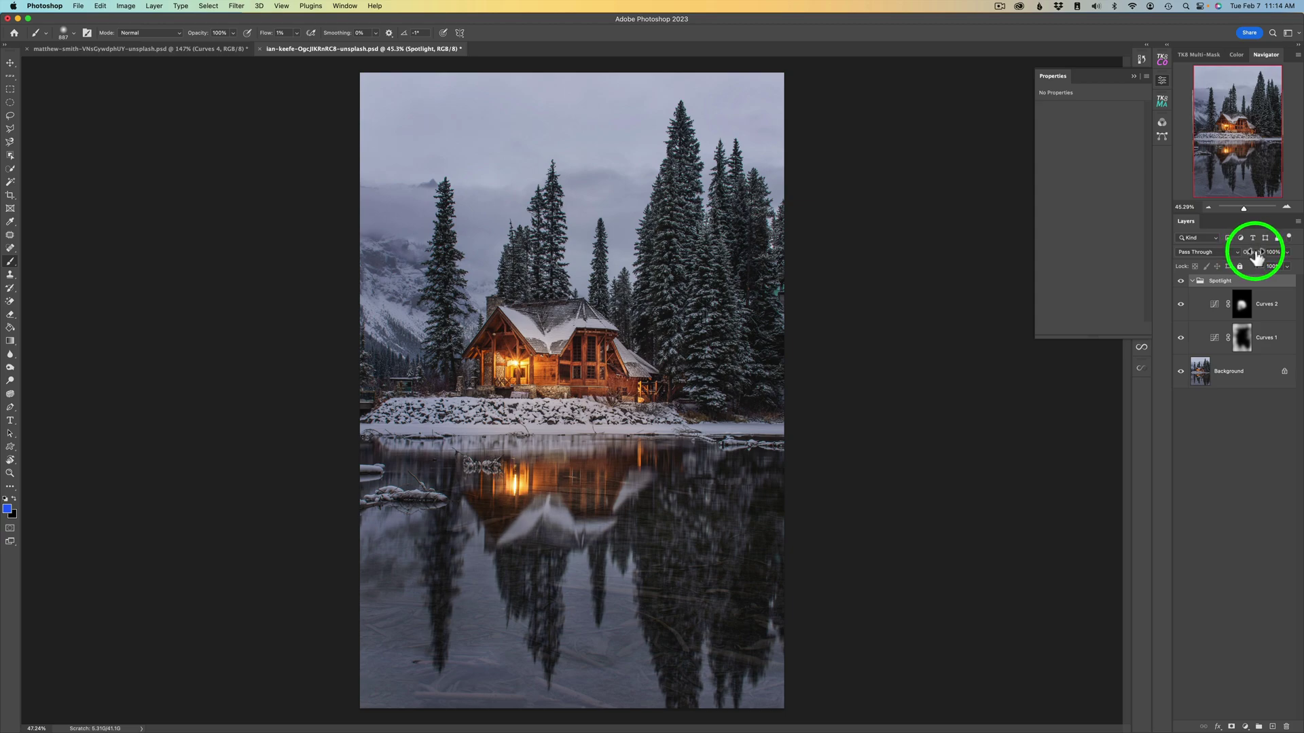
pyautogui.moveTo(1257, 257); pyautogui.dragTo(1272, 256)
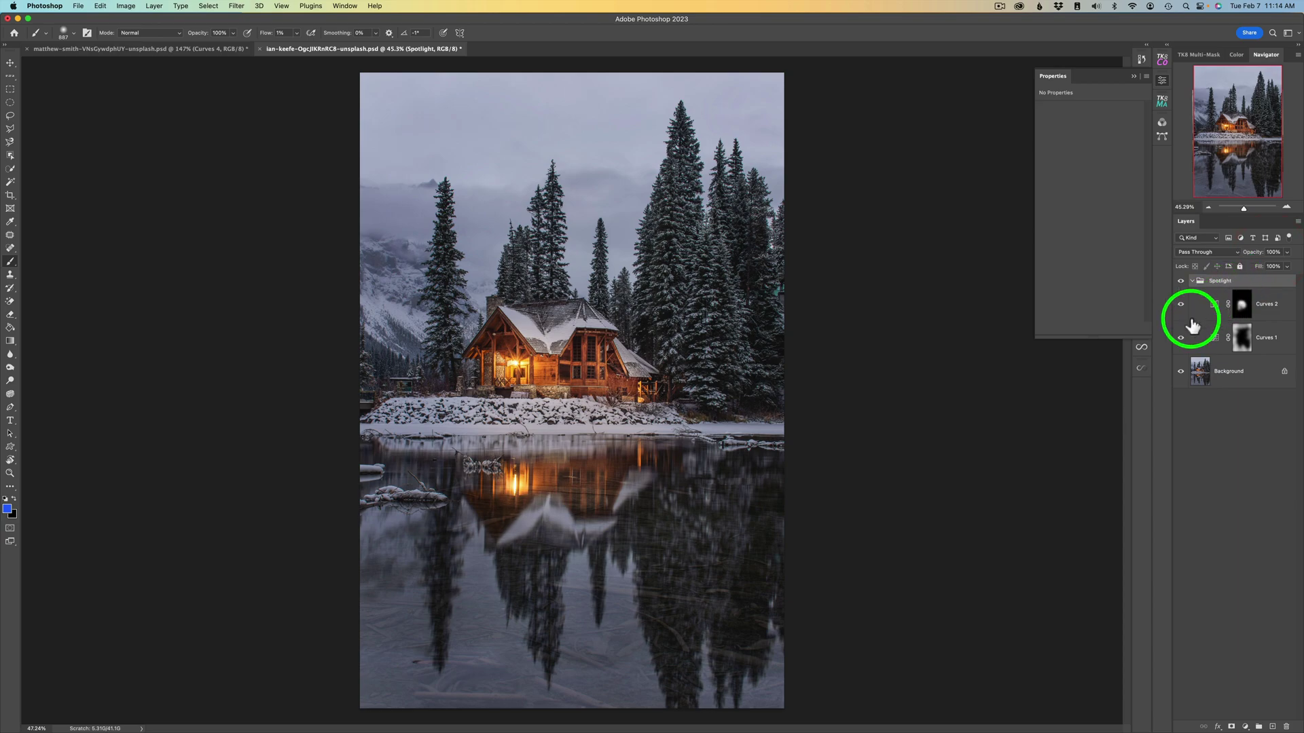